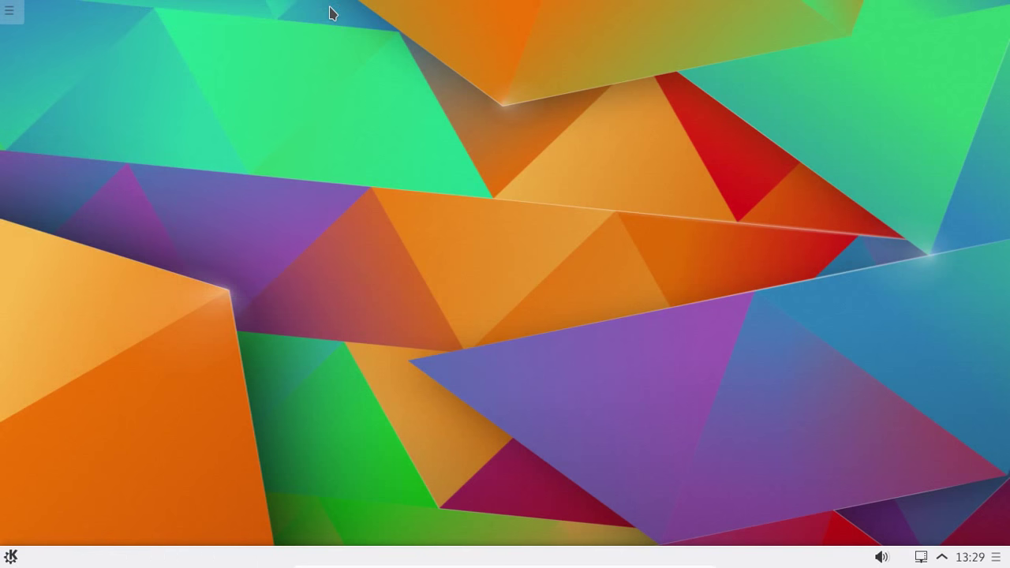
Set the region for the numeric, currency and time formats to France - français (fr_FR) and apply it.
{"action": "right_click", "coordinate": [980, 559]}
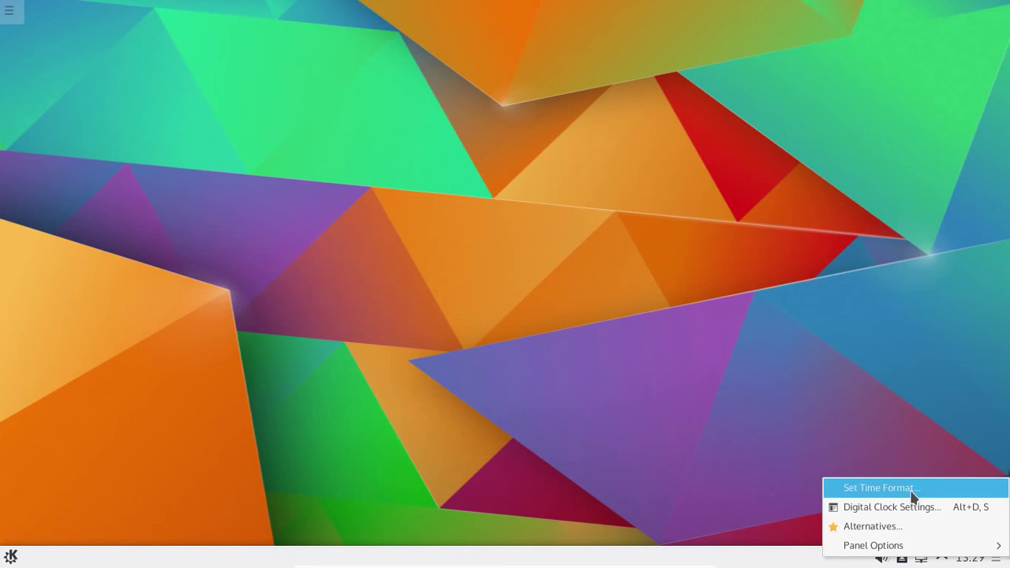
{"action": "left_click", "coordinate": [913, 495]}
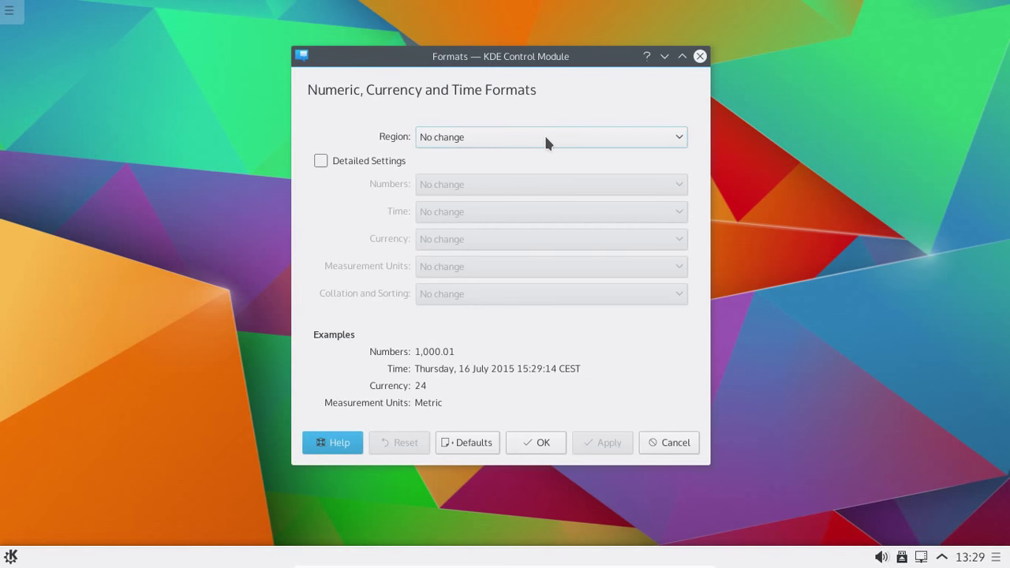
{"action": "left_click", "coordinate": [545, 137]}
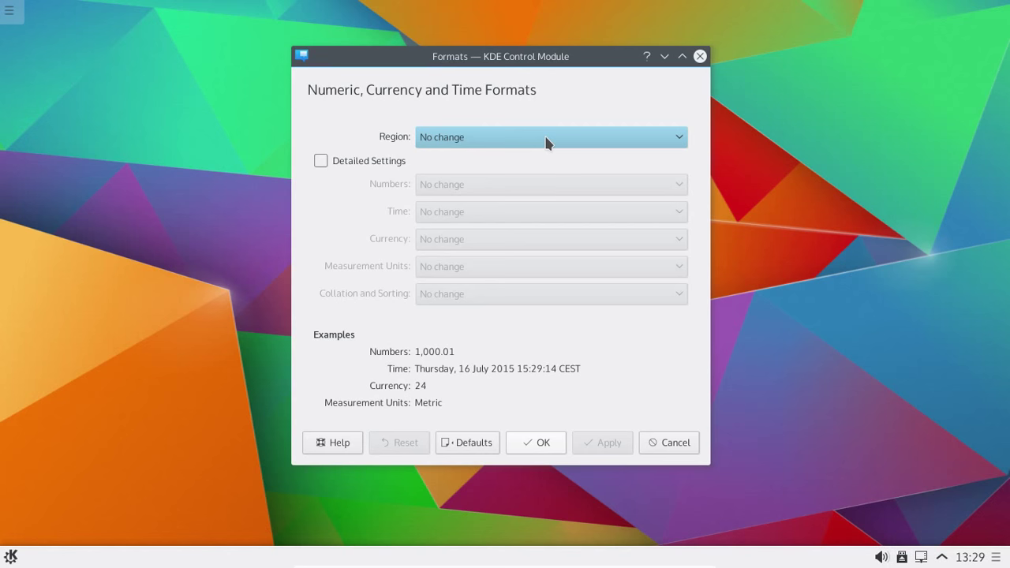
{"action": "scroll", "coordinate": [599, 237], "scroll_direction": "down", "scroll_amount": 10}
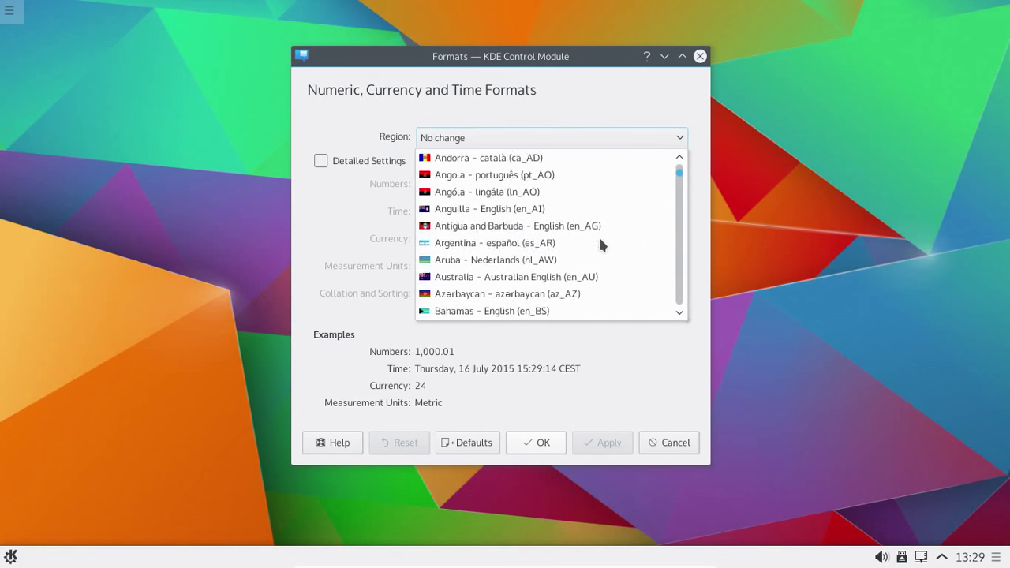
{"action": "scroll", "coordinate": [600, 243], "scroll_direction": "down", "scroll_amount": 20}
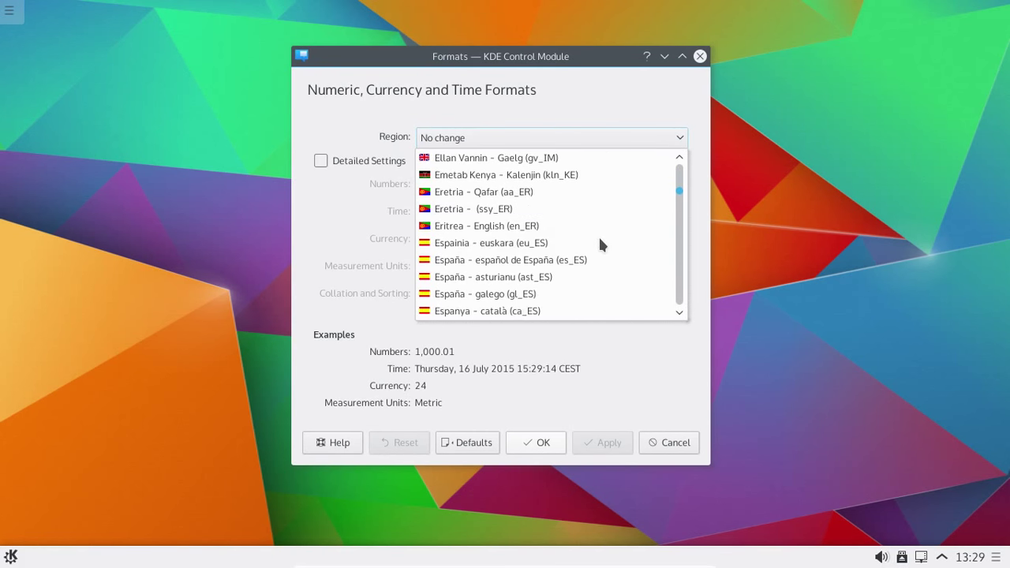
{"action": "scroll", "coordinate": [598, 244], "scroll_direction": "down", "scroll_amount": 3}
{"action": "scroll", "coordinate": [599, 245], "scroll_direction": "up", "scroll_amount": 2}
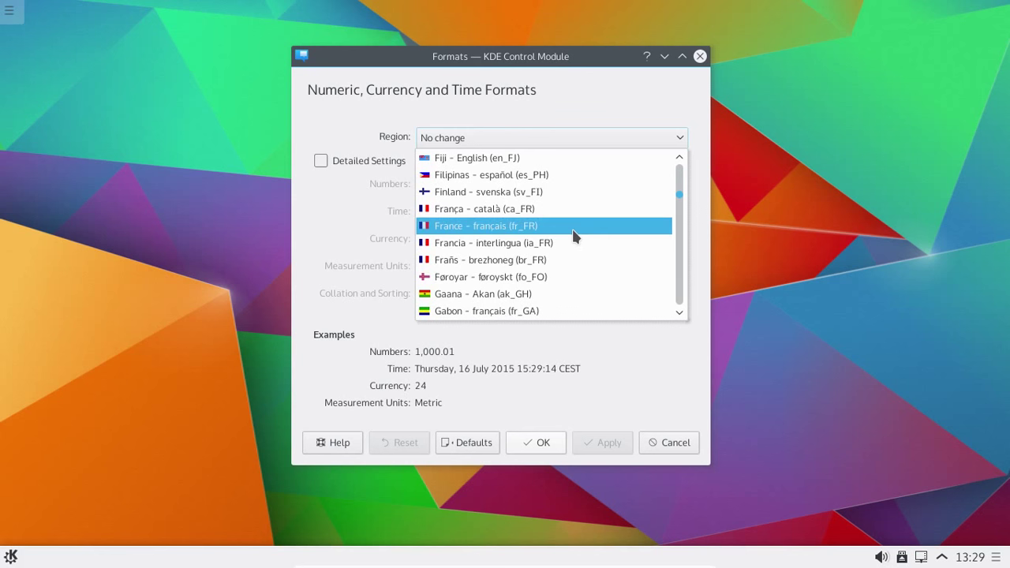
{"action": "left_click", "coordinate": [572, 229]}
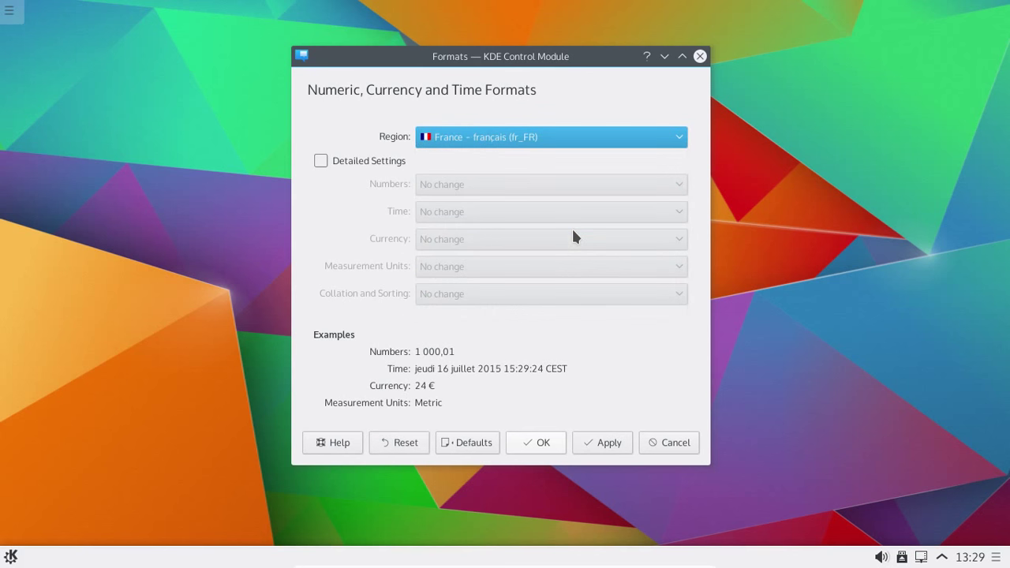
{"action": "left_click", "coordinate": [615, 445]}
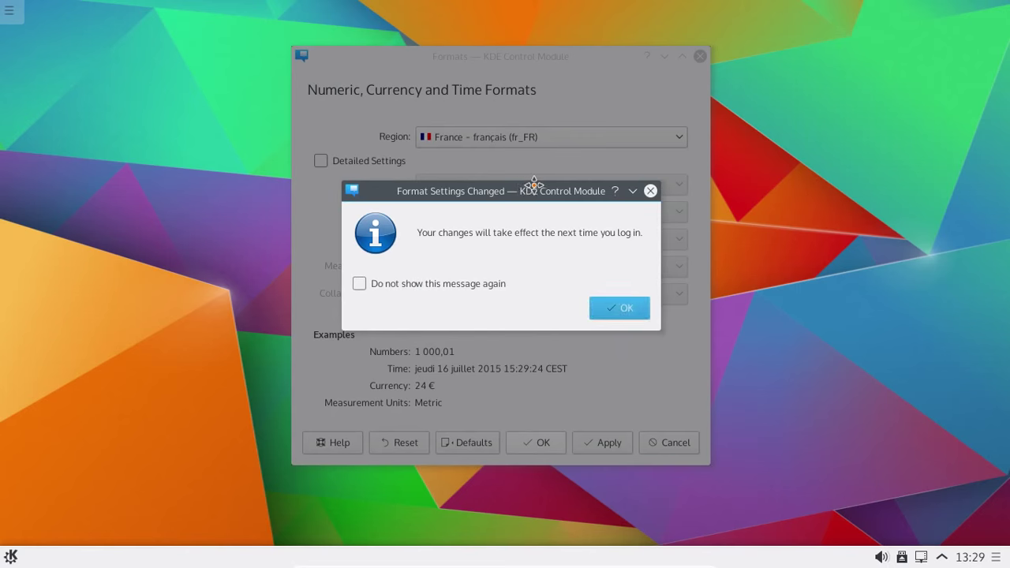
{"action": "left_click", "coordinate": [631, 310]}
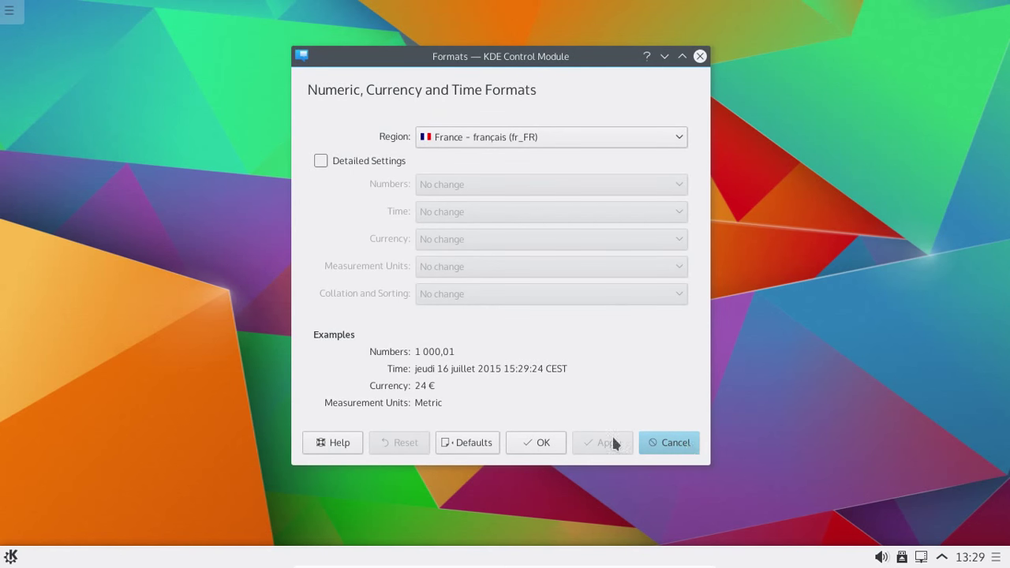
{"action": "left_click", "coordinate": [536, 442]}
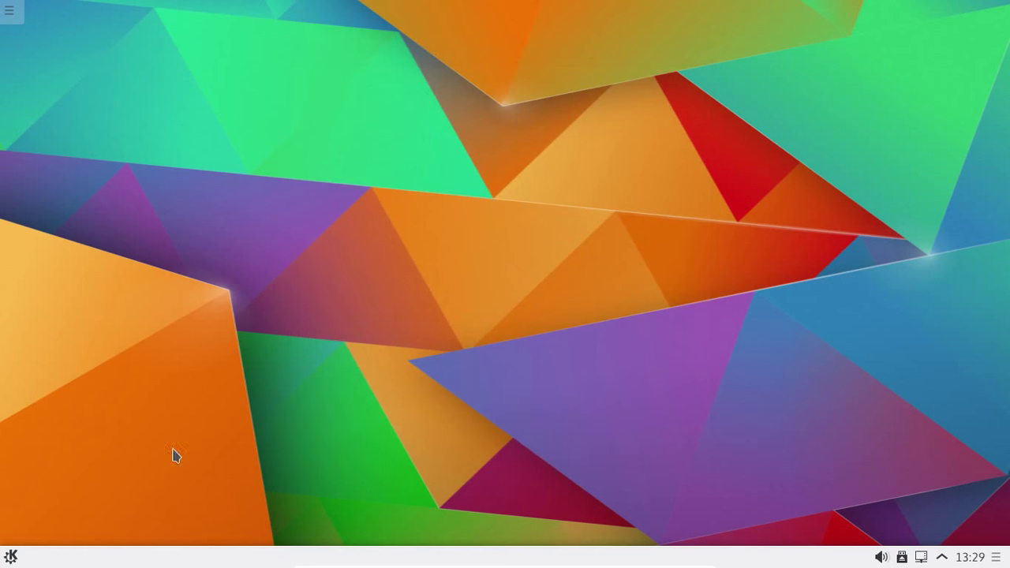
{"action": "right_click", "coordinate": [969, 559]}
{"action": "left_click", "coordinate": [509, 442]}
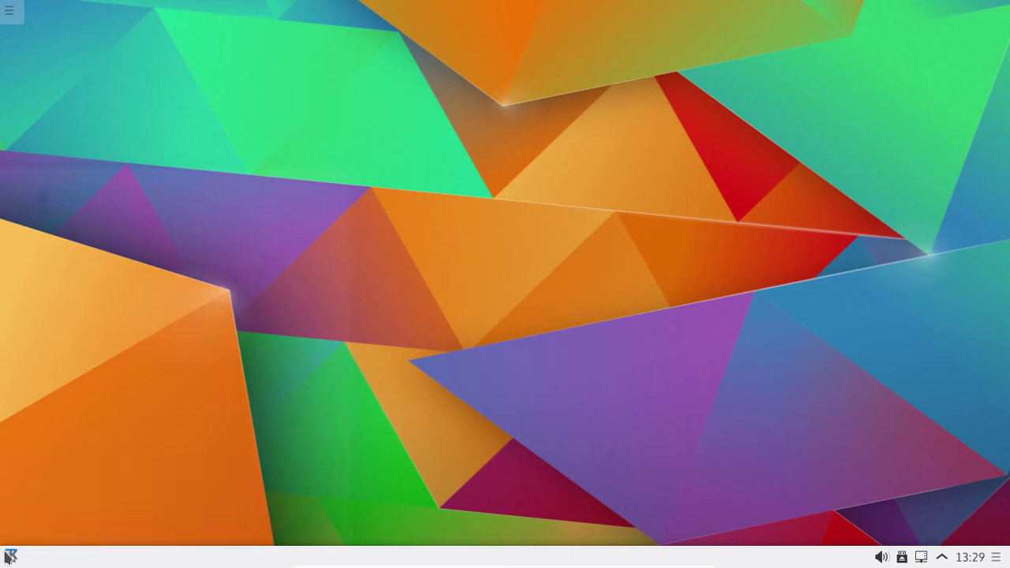
Search System Settings for "Date & Time" and open the Regional Settings.
{"action": "left_click", "coordinate": [10, 556]}
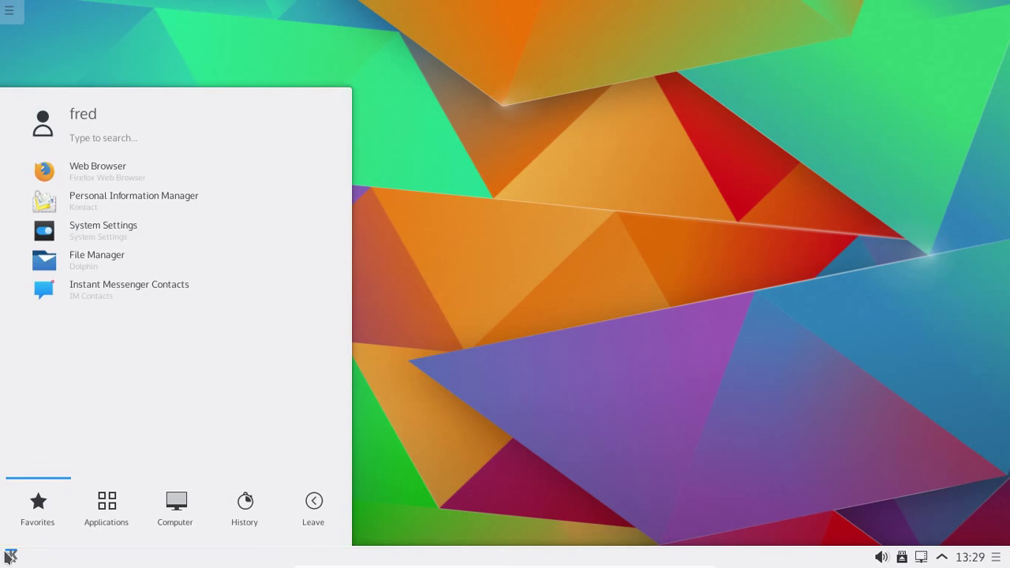
{"action": "left_click", "coordinate": [83, 232]}
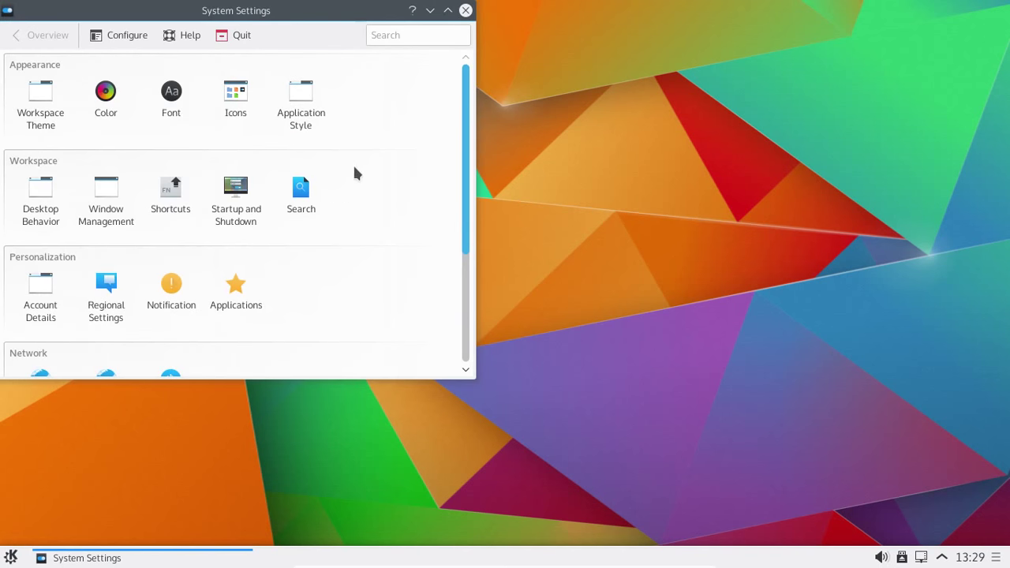
{"action": "scroll", "coordinate": [365, 162], "scroll_direction": "down", "scroll_amount": 4}
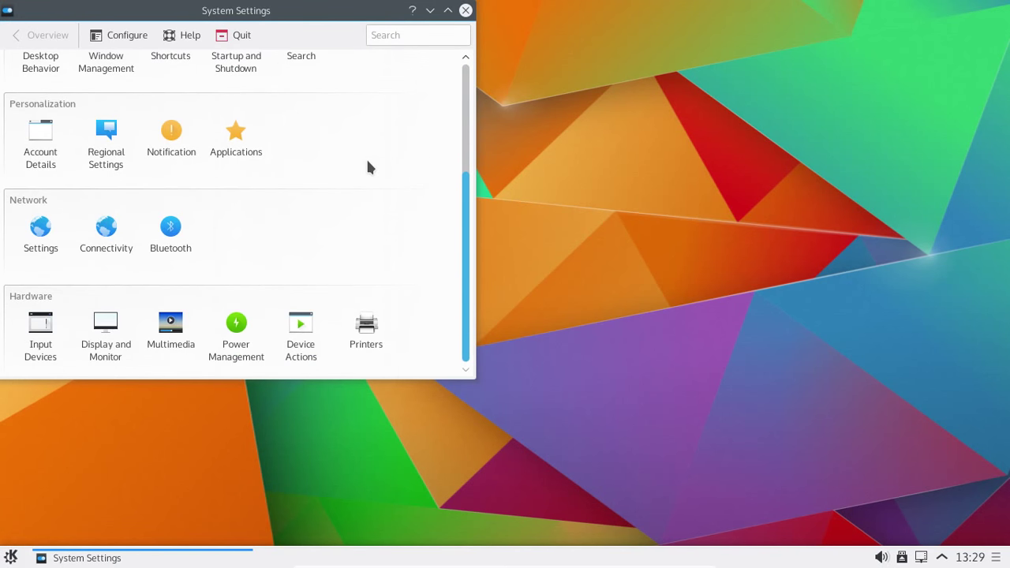
{"action": "scroll", "coordinate": [367, 162], "scroll_direction": "up", "scroll_amount": 4}
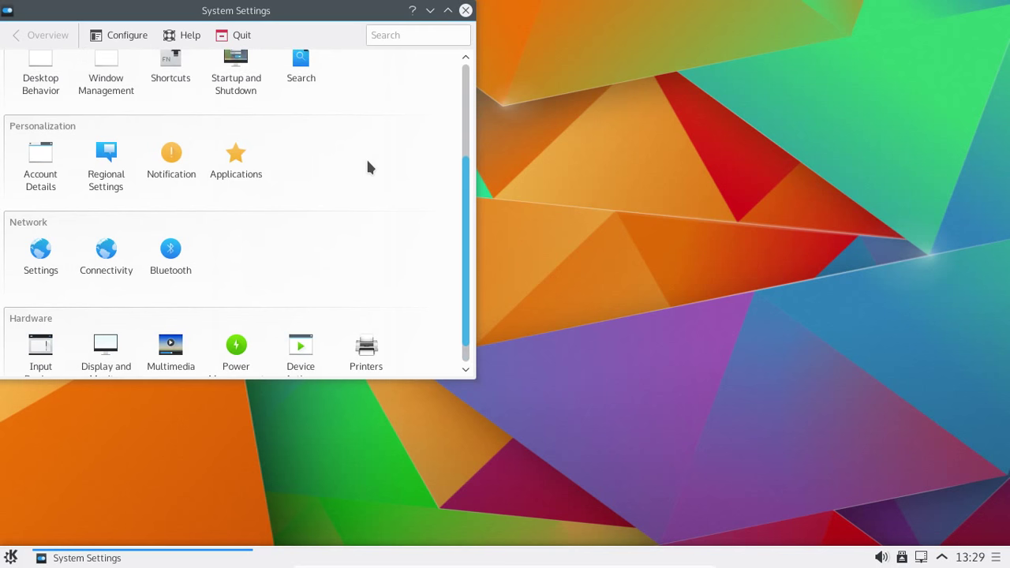
{"action": "left_click", "coordinate": [397, 39]}
{"action": "type", "text": "date"}
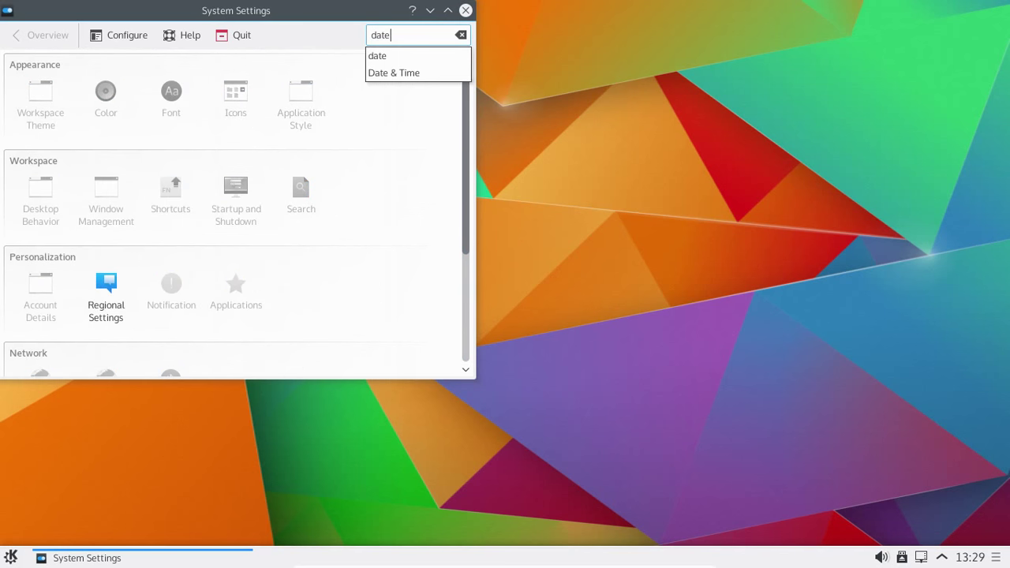
{"action": "left_click", "coordinate": [401, 72]}
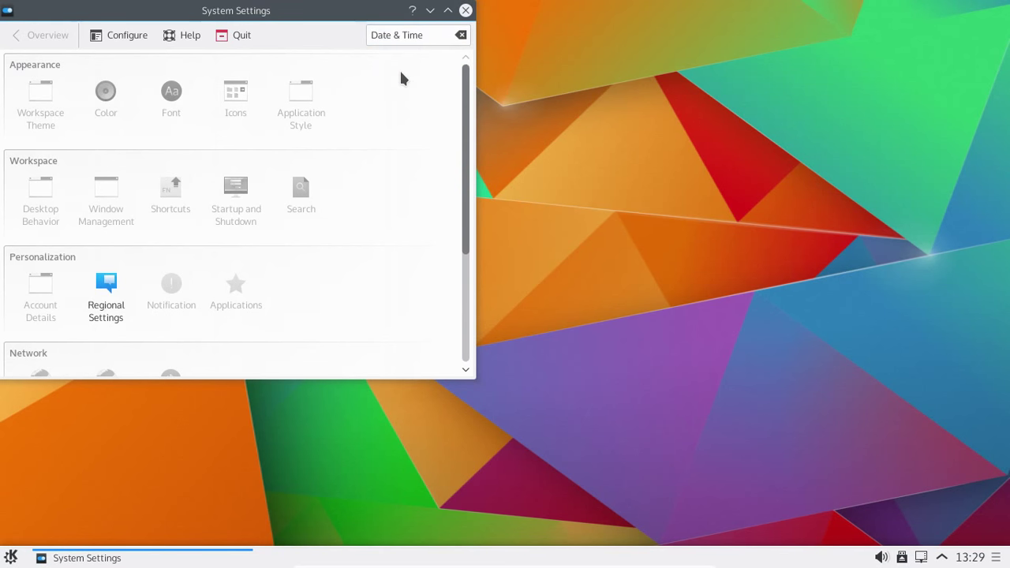
{"action": "left_click", "coordinate": [109, 290]}
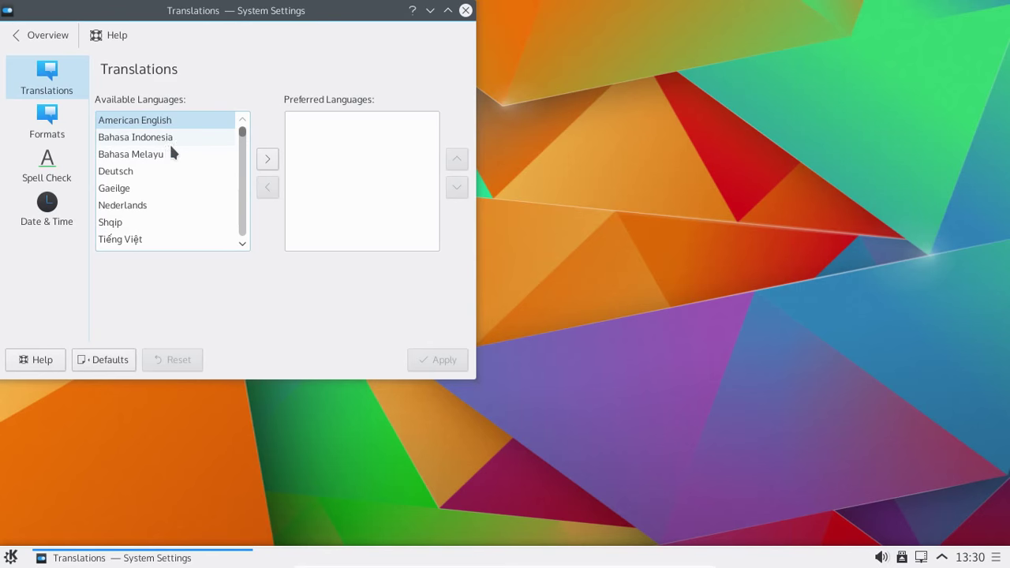
Add français to the preferred languages in Translations and apply the language setting.
{"action": "scroll", "coordinate": [171, 146], "scroll_direction": "down", "scroll_amount": 7}
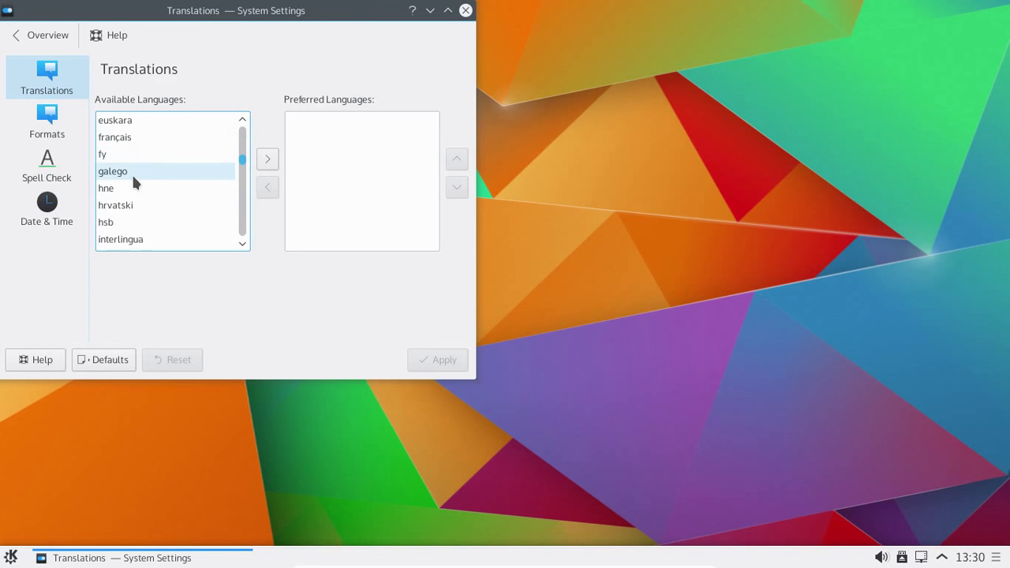
{"action": "left_click", "coordinate": [140, 139]}
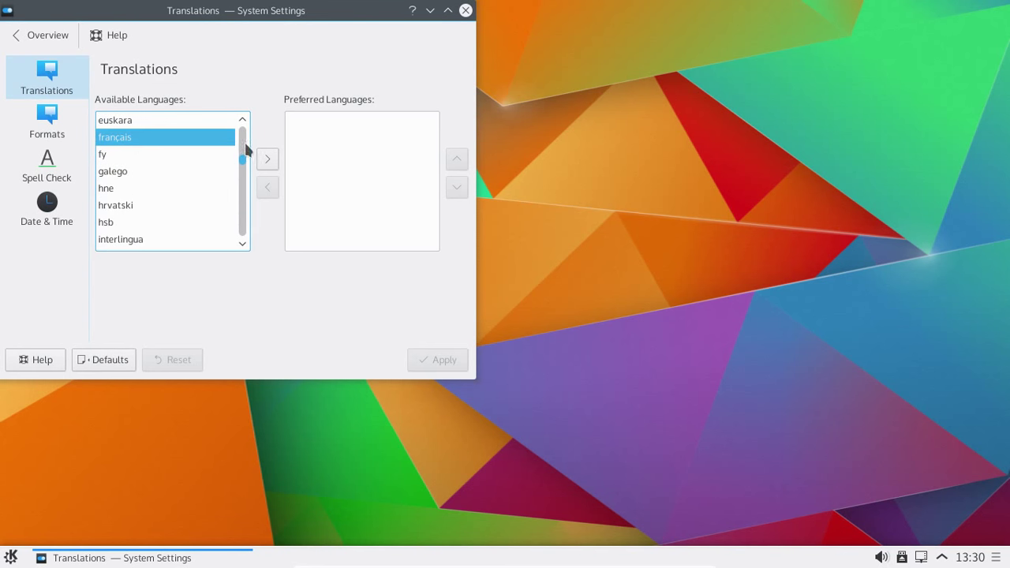
{"action": "left_click", "coordinate": [267, 159]}
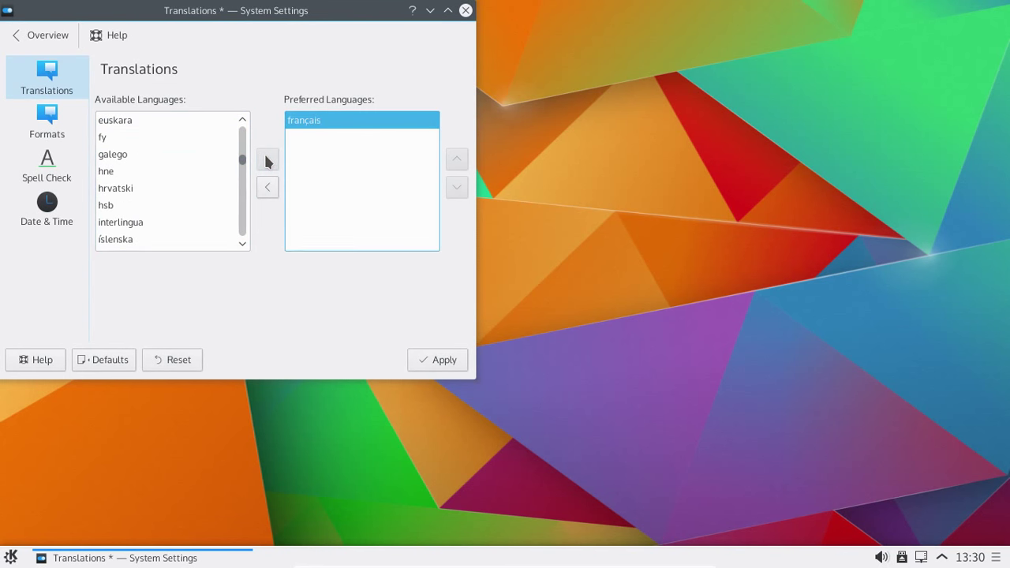
{"action": "left_click", "coordinate": [436, 361]}
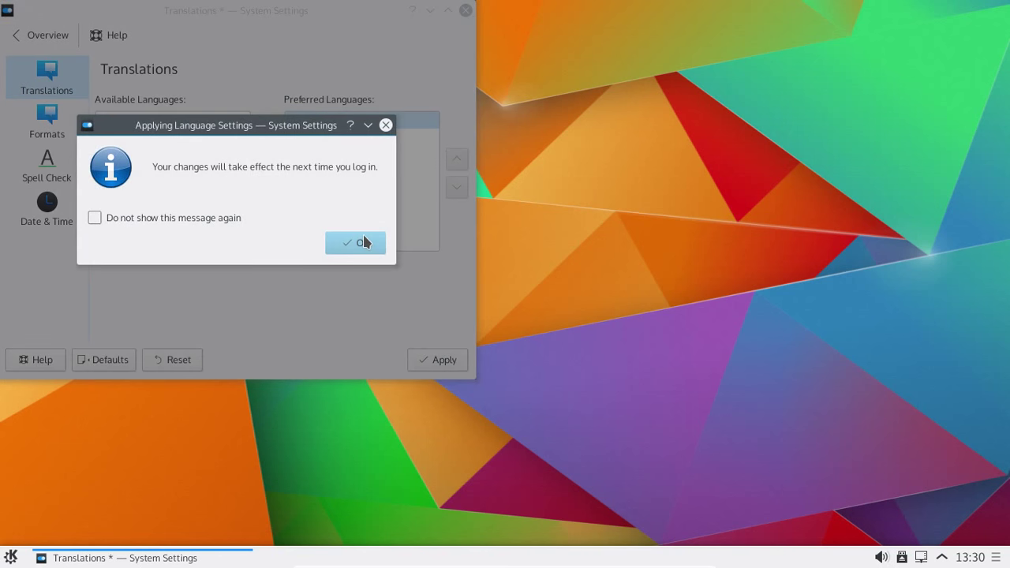
{"action": "left_click", "coordinate": [365, 240]}
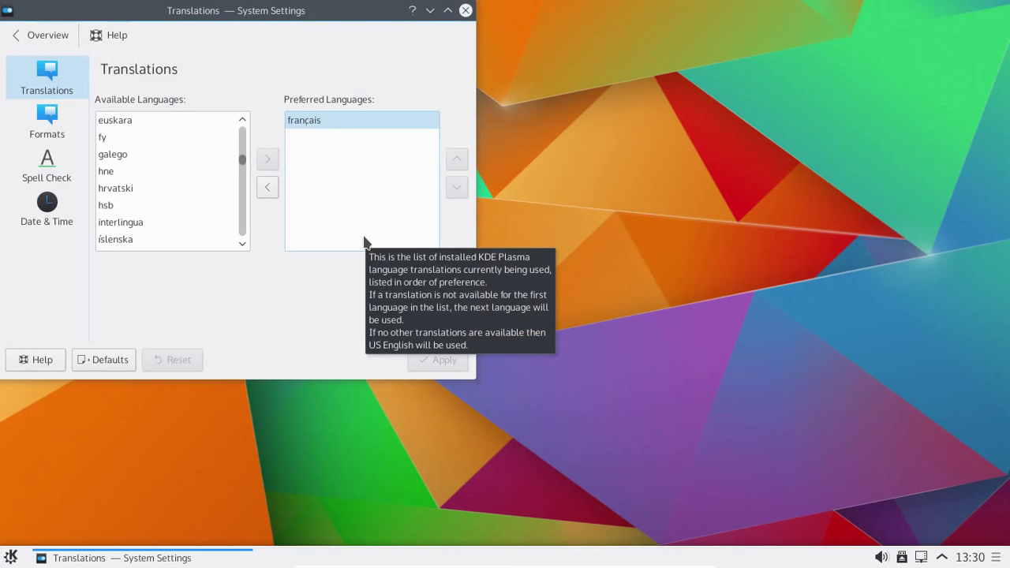
Open the time zone list in the Date & Time settings, ready for searching.
{"action": "left_click", "coordinate": [57, 201]}
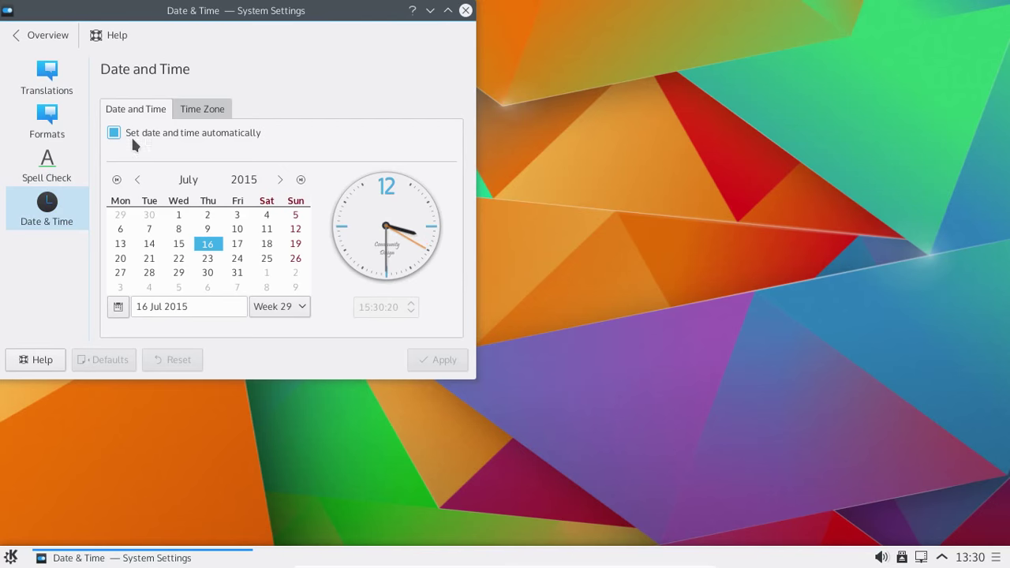
{"action": "left_click", "coordinate": [207, 110]}
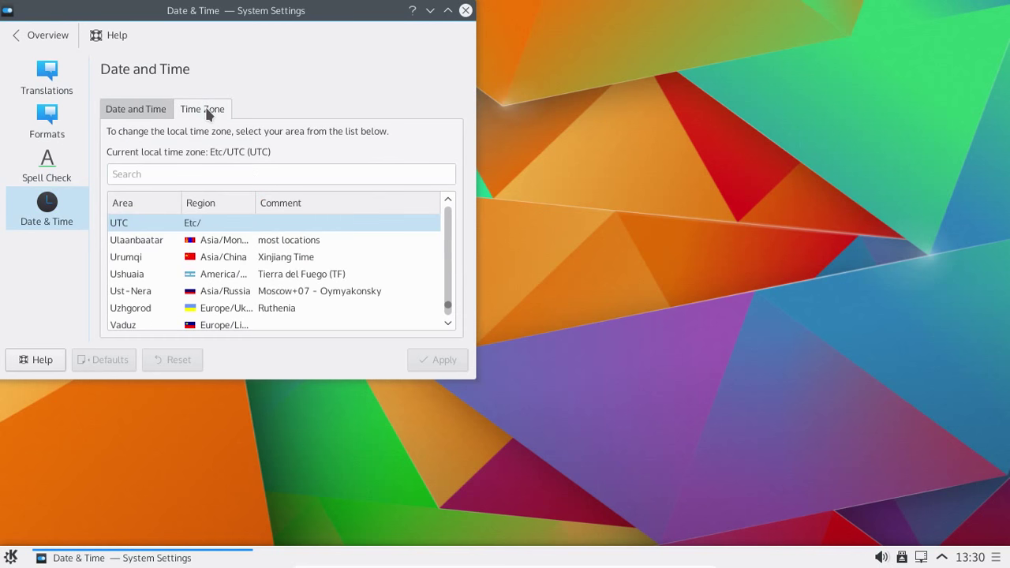
{"action": "left_click", "coordinate": [298, 178]}
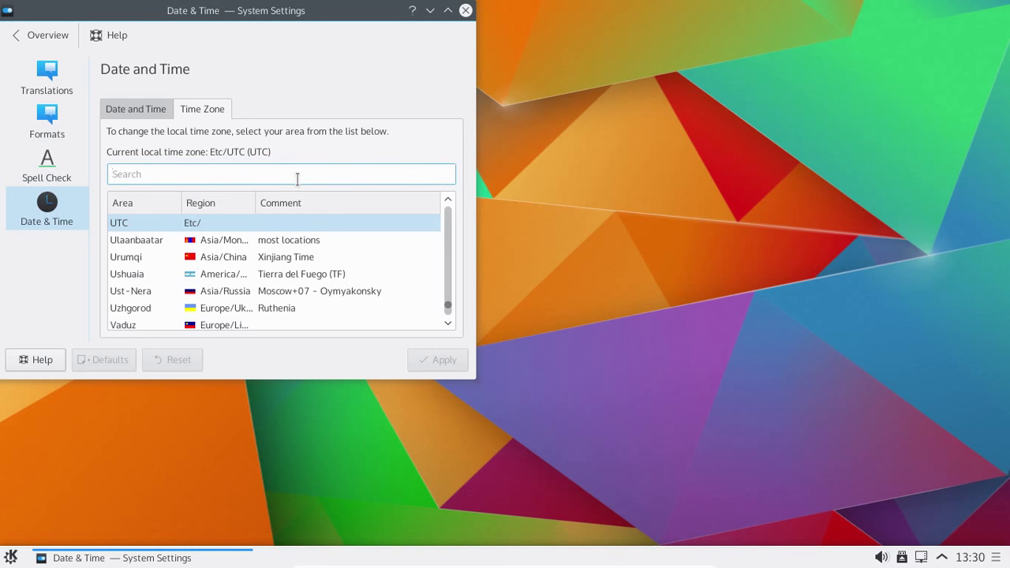
{"action": "type", "text": "Europe/"}
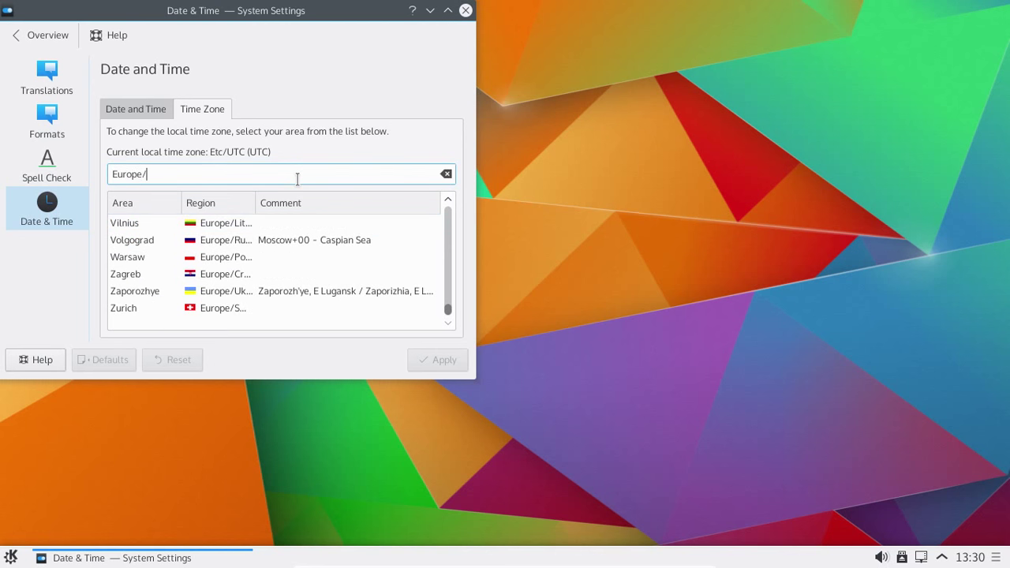
{"action": "type", "text": "Par"}
{"action": "key", "text": "BackSpace"}
{"action": "key", "text": "BackSpace"}
{"action": "key", "text": "BackSpace"}
{"action": "key", "text": "BackSpace"}
{"action": "key", "text": "BackSpace"}
{"action": "key", "text": "BackSpace"}
{"action": "key", "text": "BackSpace"}
{"action": "key", "text": "BackSpace"}
{"action": "key", "text": "BackSpace"}
{"action": "key", "text": "BackSpace"}
Find Paris and apply it as the local time zone, authorising with the account password, and close System Settings.
{"action": "type", "text": "Paris"}
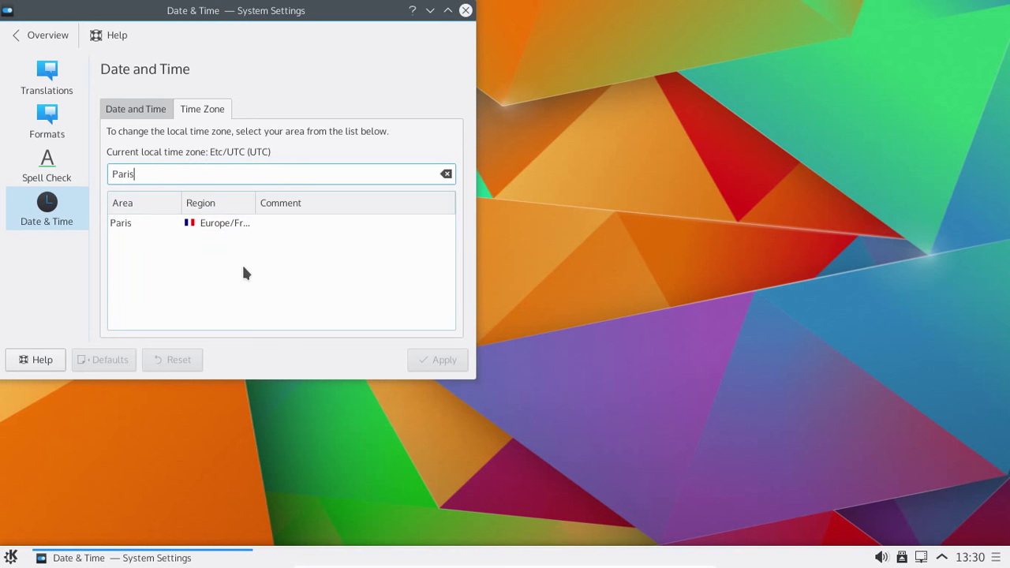
{"action": "left_click", "coordinate": [231, 226]}
{"action": "left_click", "coordinate": [447, 361]}
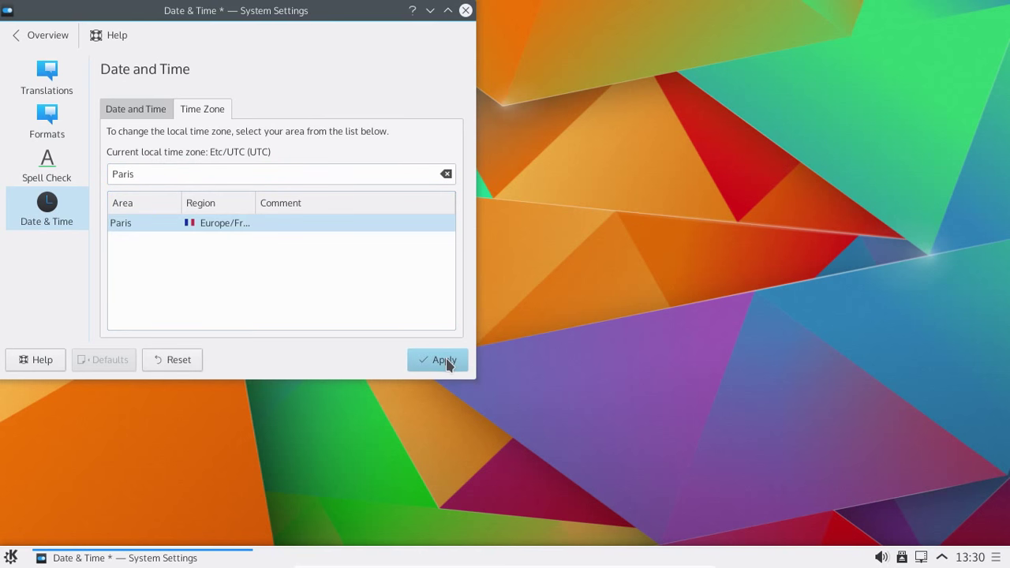
{"action": "type", "text": "*****"}
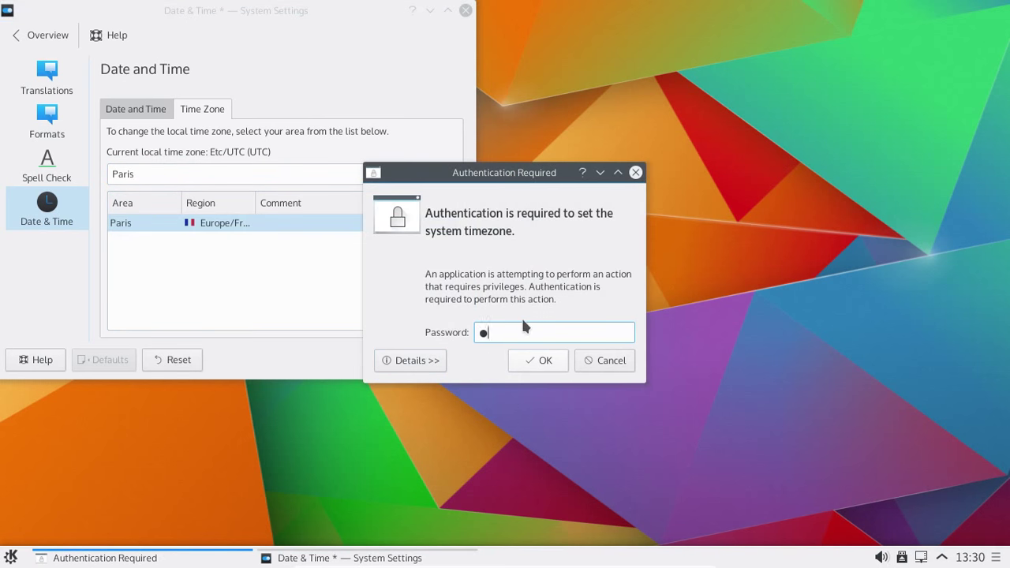
{"action": "type", "text": "***"}
{"action": "key", "text": "Return"}
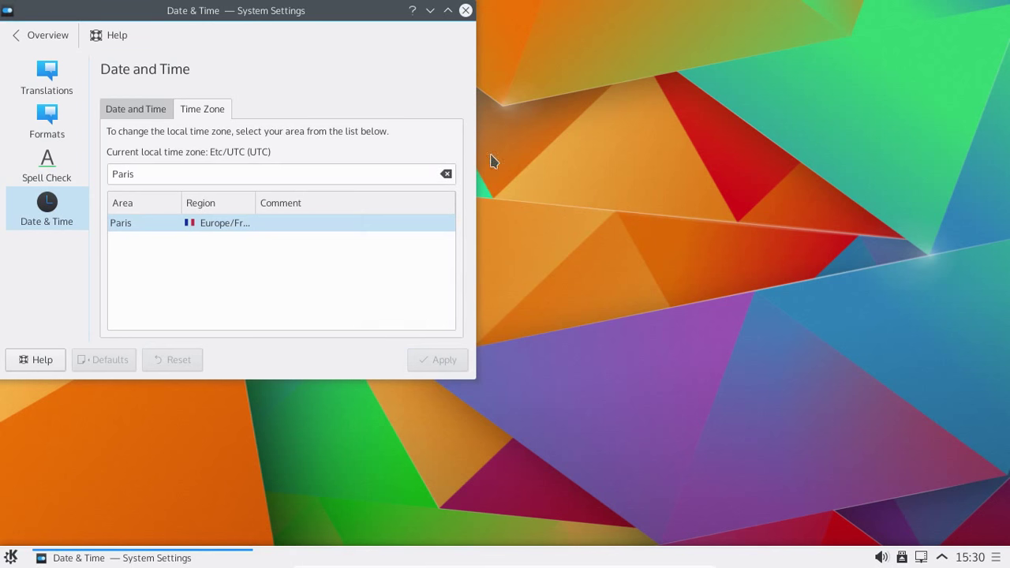
{"action": "left_click", "coordinate": [466, 11]}
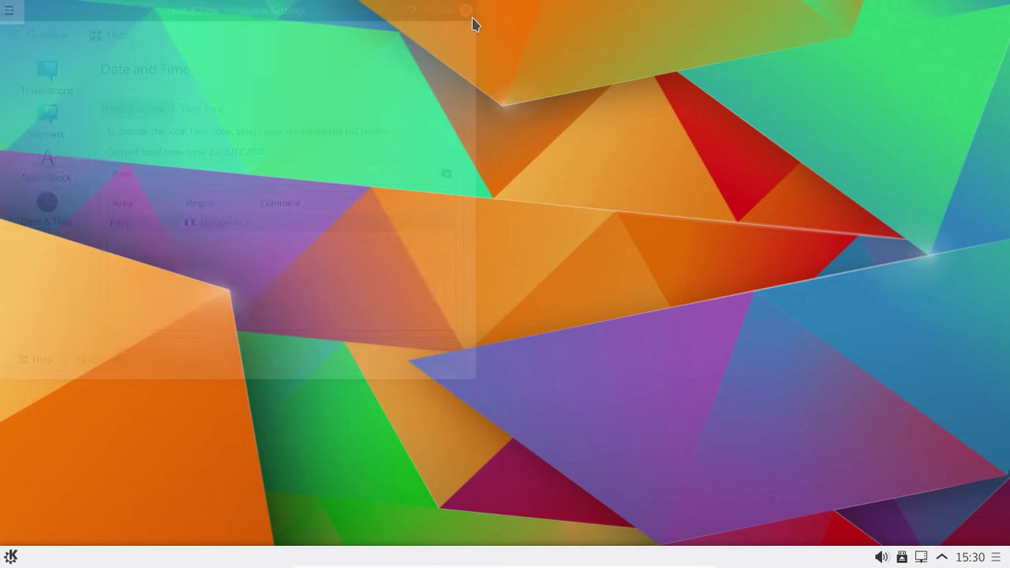
Log out of the current desktop session and confirm the logout.
{"action": "left_click", "coordinate": [11, 557]}
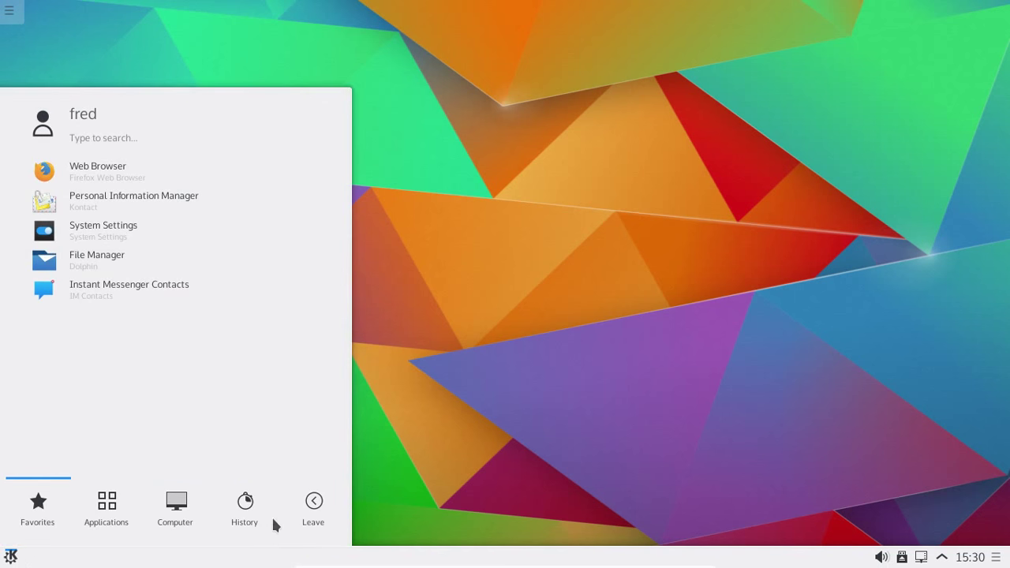
{"action": "mouse_move", "coordinate": [323, 509]}
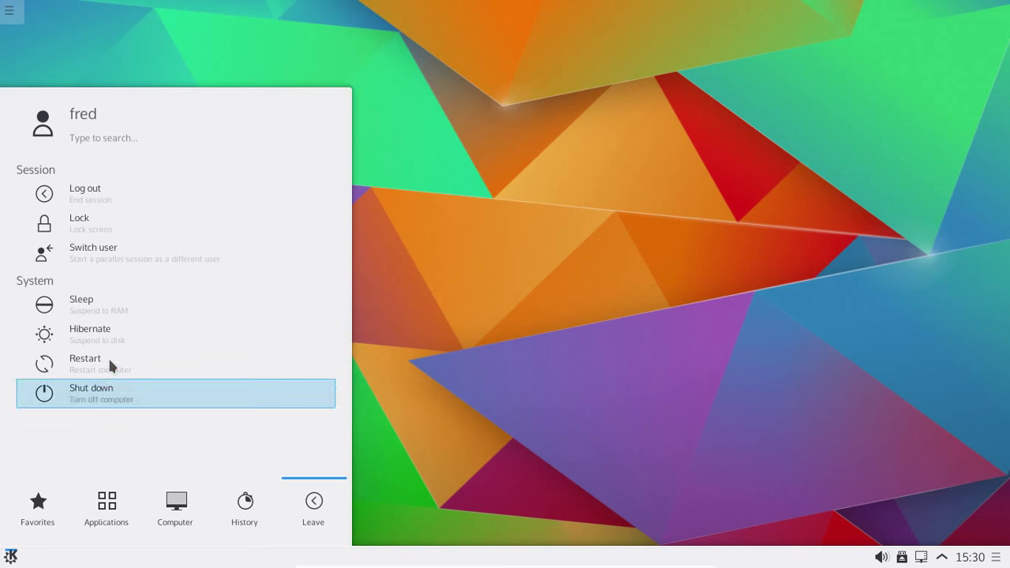
{"action": "left_click", "coordinate": [105, 194]}
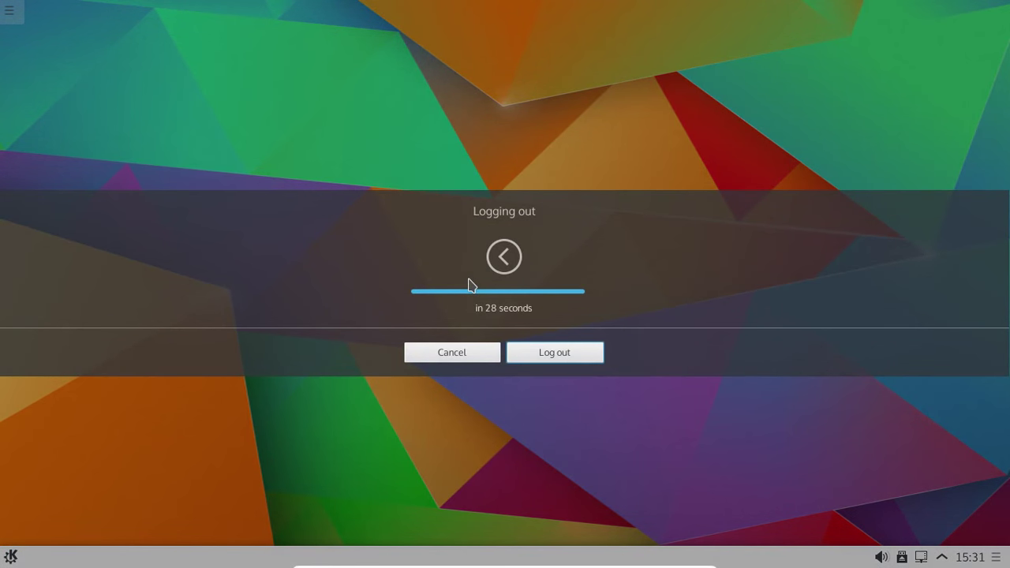
{"action": "left_click", "coordinate": [568, 359]}
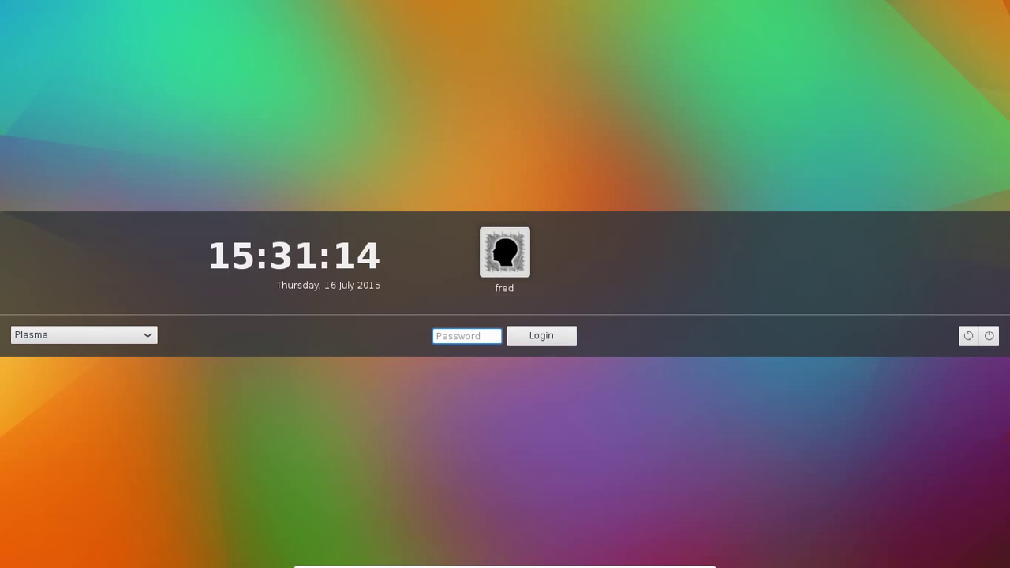
Log back in to the Plasma session with the account password.
{"action": "type", "text": "•••••"}
{"action": "key", "text": "BackSpace"}
{"action": "key", "text": "BackSpace"}
{"action": "key", "text": "BackSpace"}
{"action": "key", "text": "BackSpace"}
{"action": "key", "text": "BackSpace"}
{"action": "type", "text": "•••••••"}
{"action": "key", "text": "Return"}
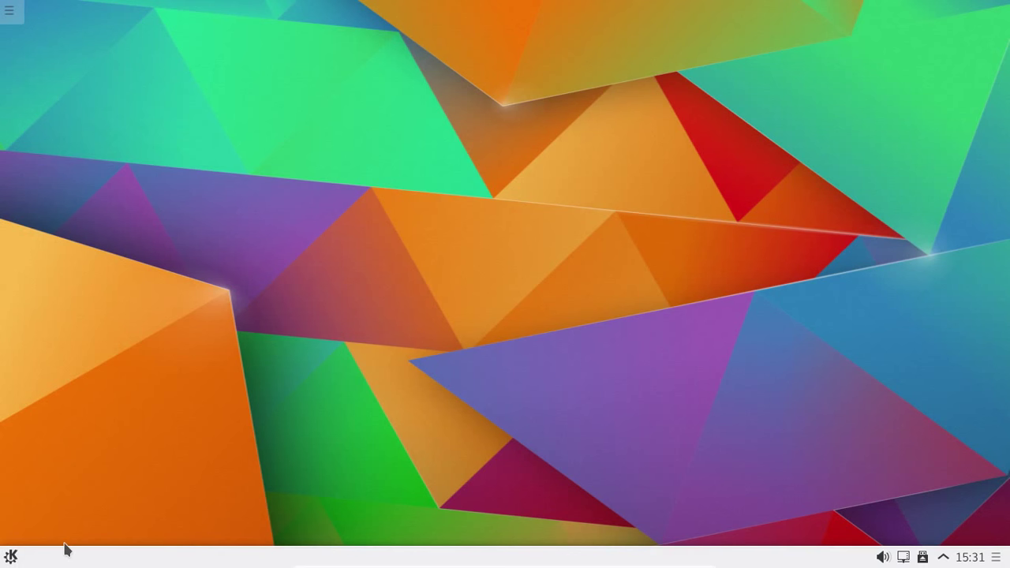
Check the folder names and context menu language in the Dolphin file manager, and close it.
{"action": "left_click", "coordinate": [6, 558]}
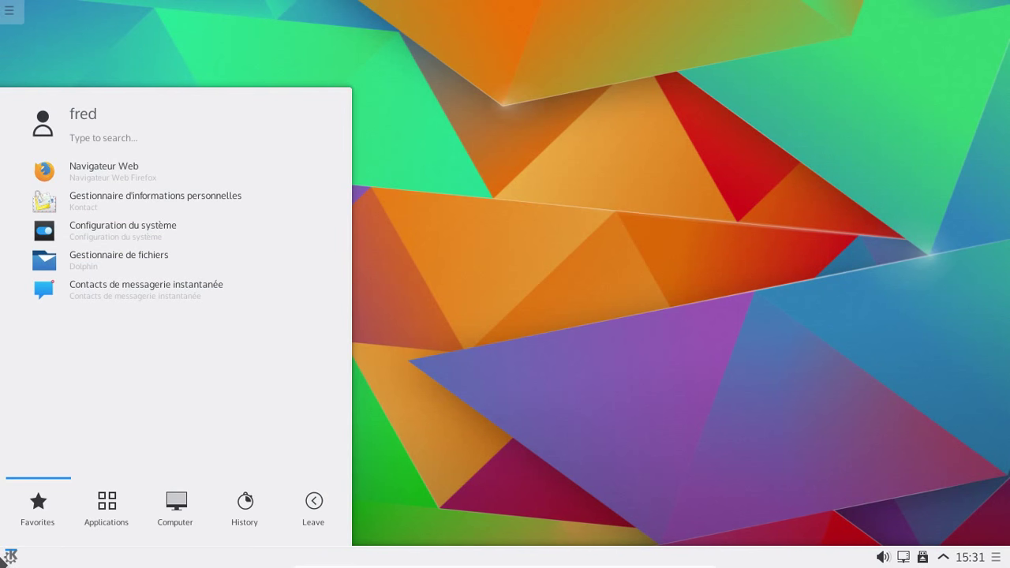
{"action": "left_click", "coordinate": [112, 264]}
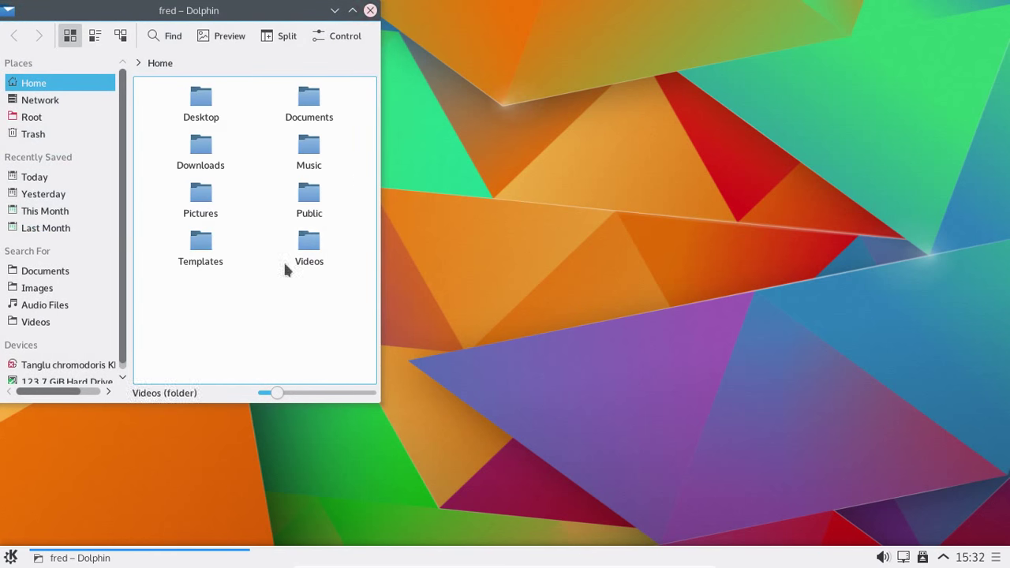
{"action": "right_click", "coordinate": [247, 300]}
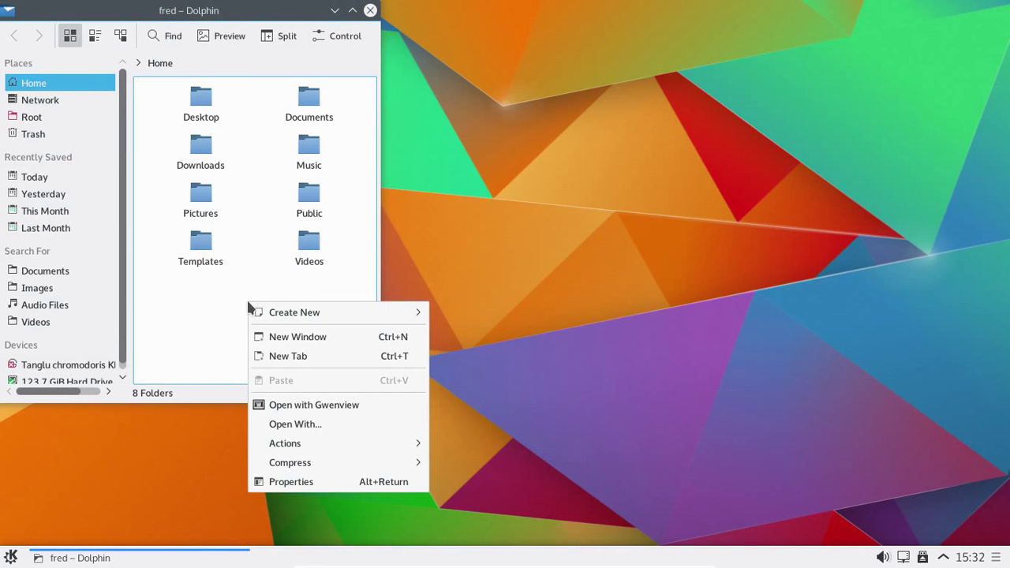
{"action": "mouse_move", "coordinate": [398, 465]}
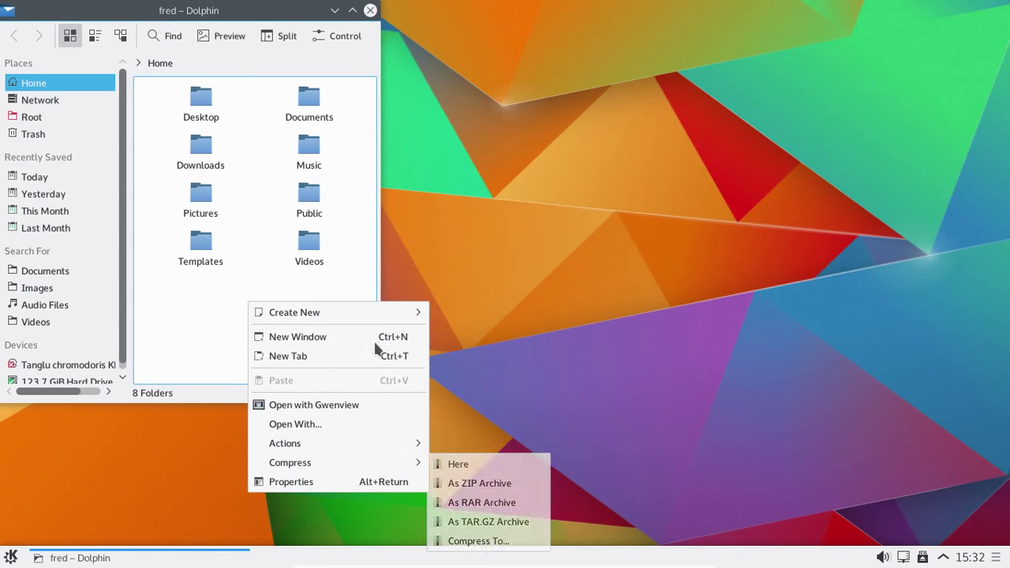
{"action": "left_click", "coordinate": [555, 271]}
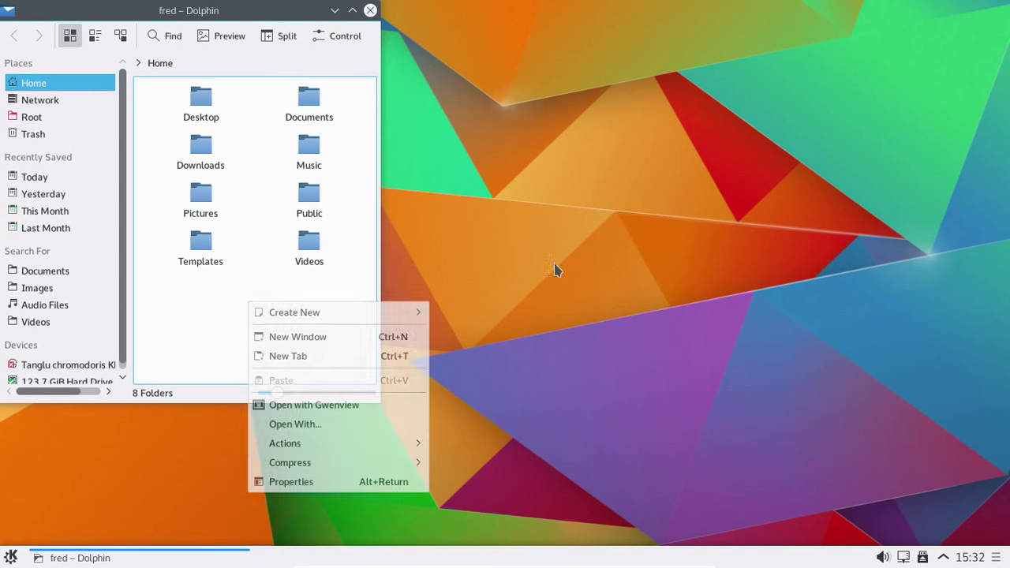
{"action": "left_click", "coordinate": [370, 10]}
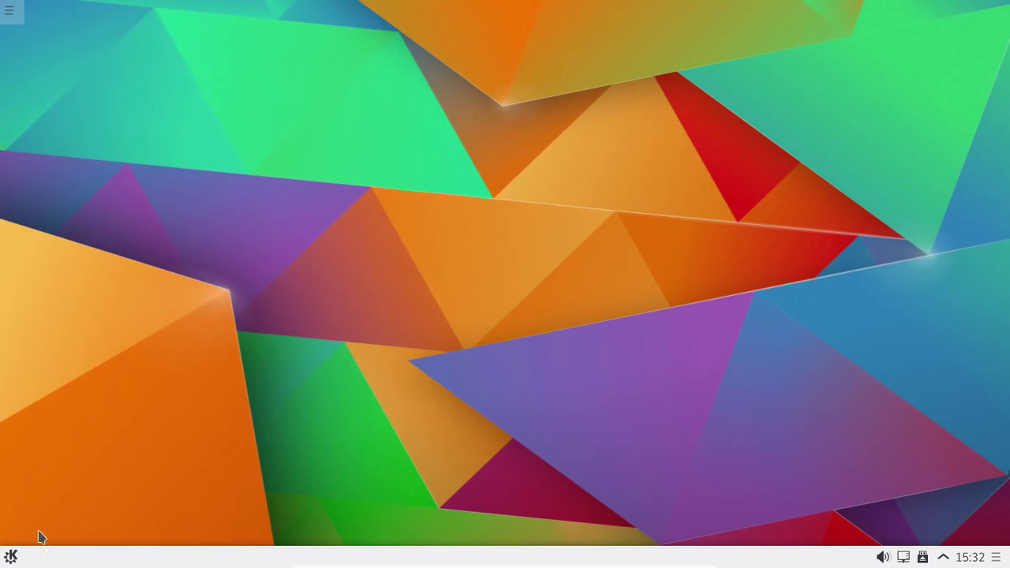
Launch the Konsole terminal and move its window towards the middle of the desktop.
{"action": "left_click", "coordinate": [11, 557]}
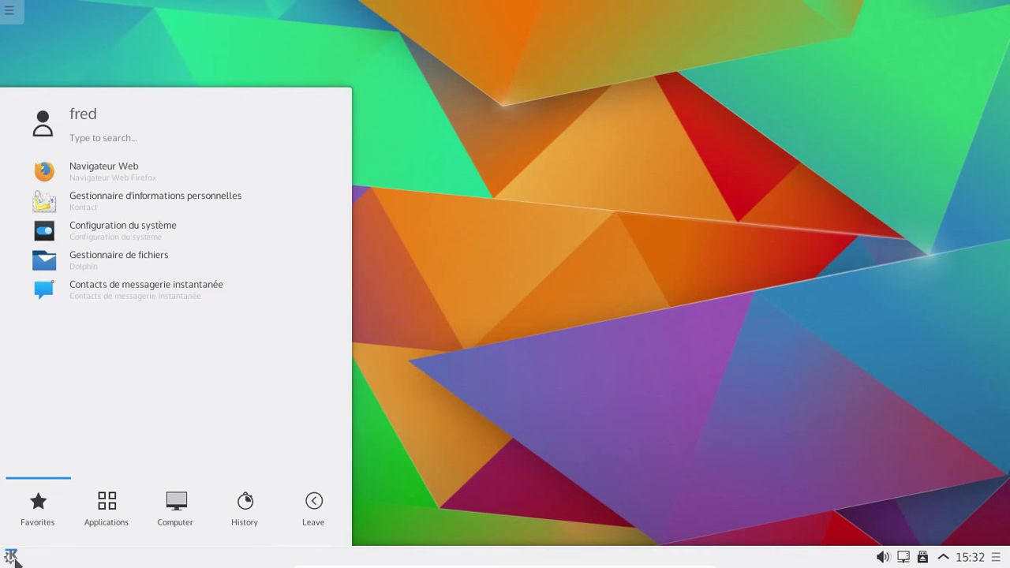
{"action": "type", "text": "konsole"}
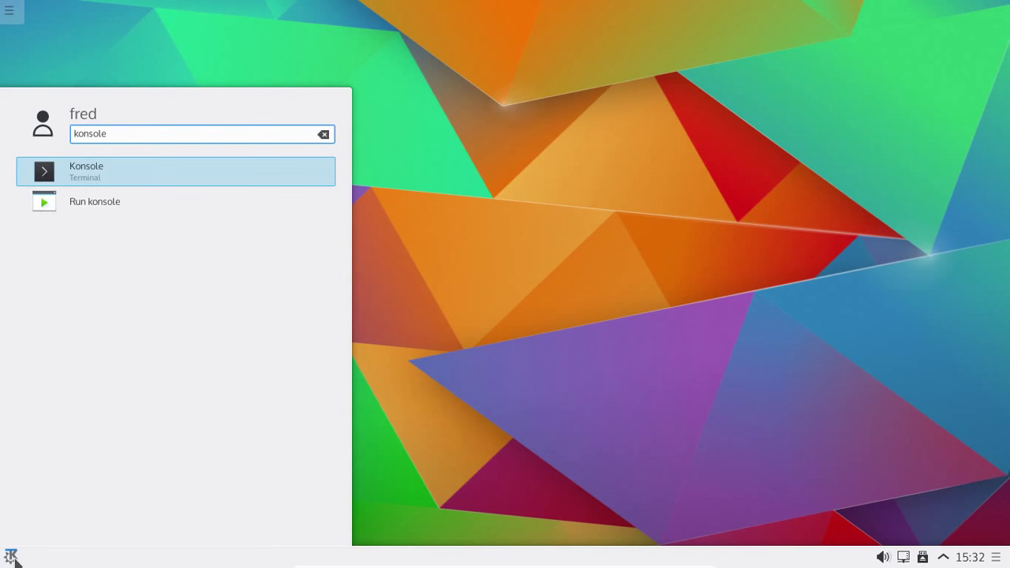
{"action": "key", "text": "Return"}
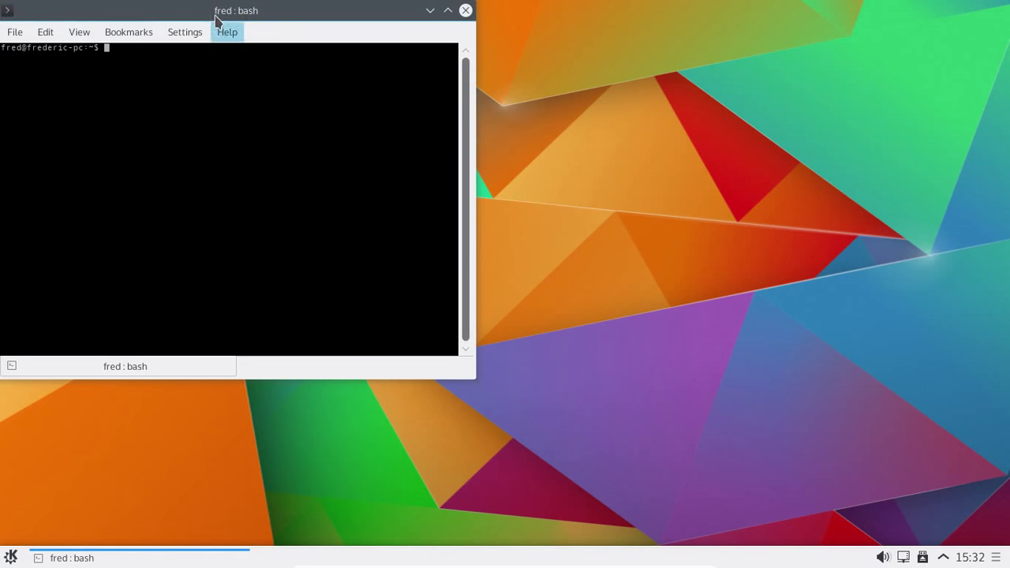
{"action": "left_click_drag", "start_coordinate": [216, 12], "coordinate": [387, 55]}
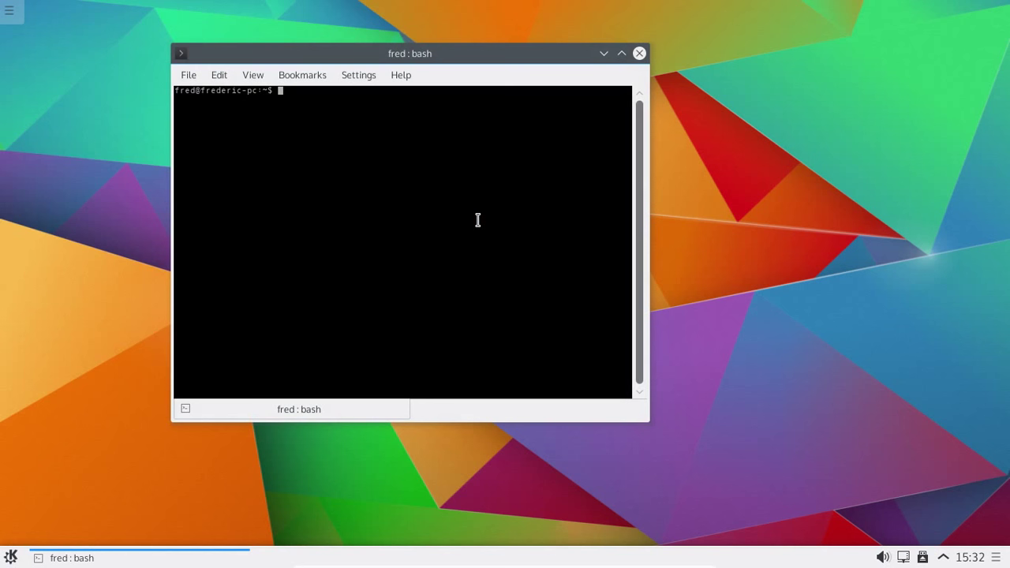
Try to install Midnight Commander with "sudo apt-get install mc", authorising with the account password and accepting the package list.
{"action": "type", "text": "sudo apt-get install mc"}
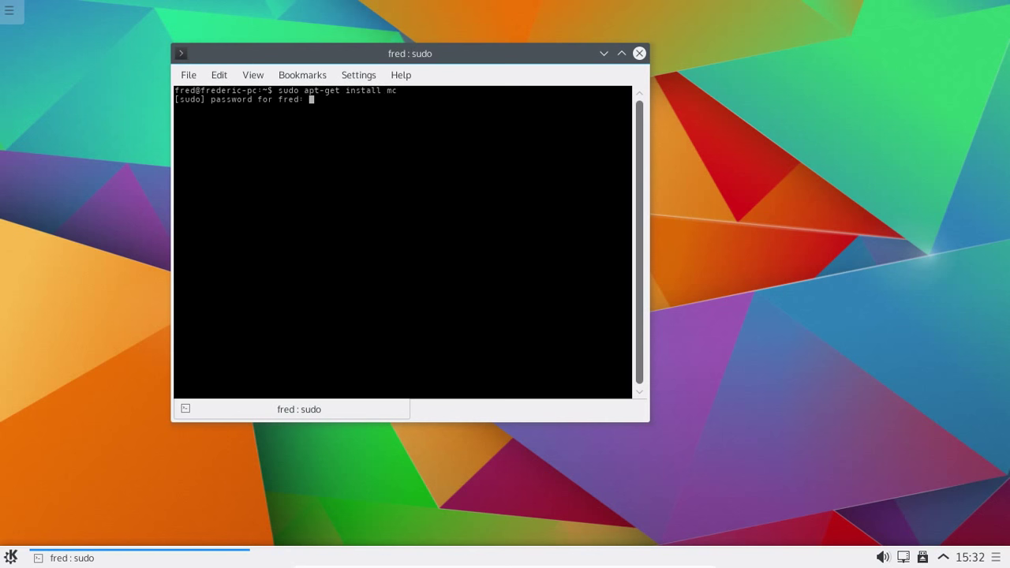
{"action": "key", "text": "Return"}
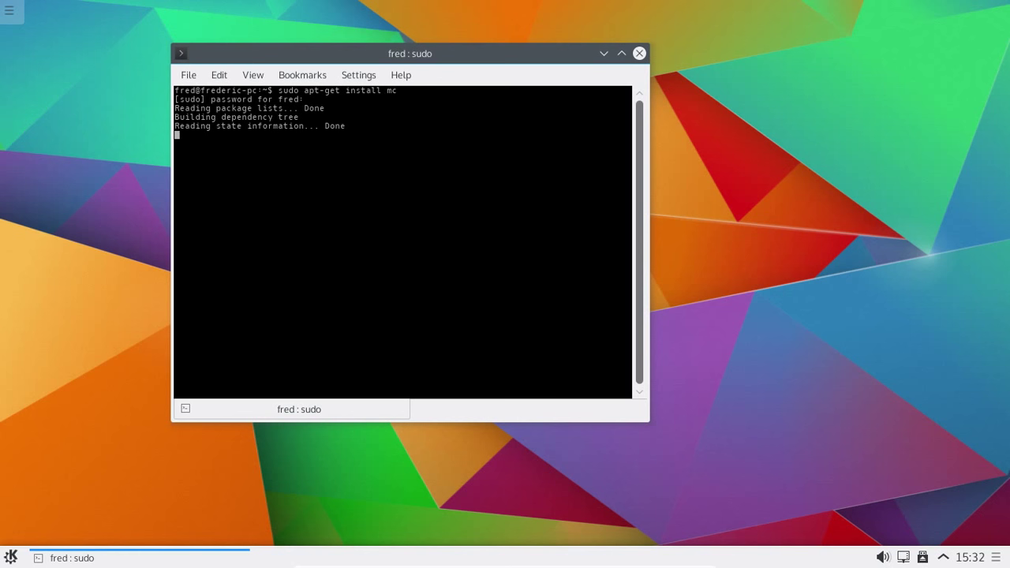
{"action": "key", "text": "Return"}
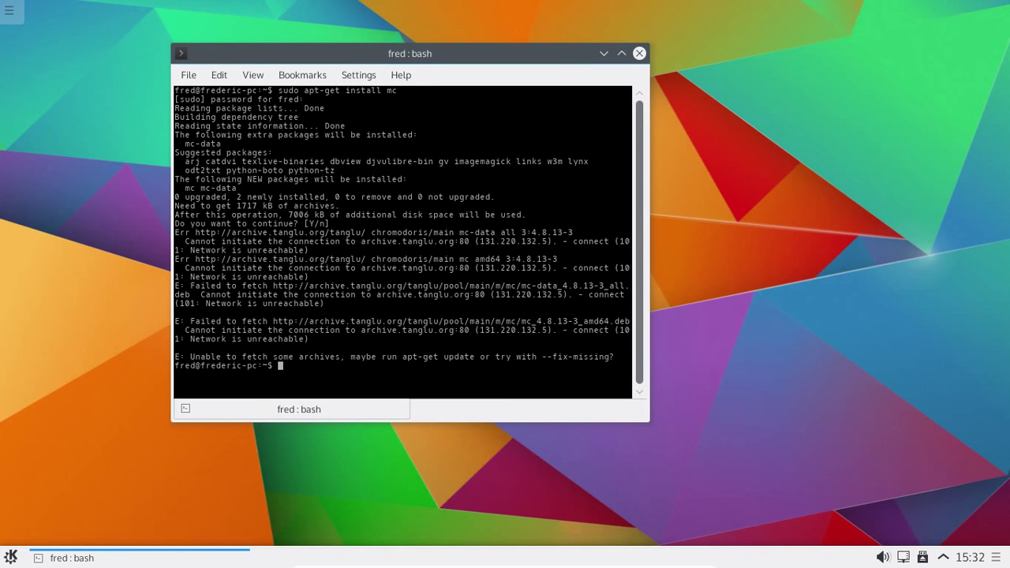
Disconnect and reconnect the network connection "Wired connection 1", and dismiss its notification.
{"action": "left_click", "coordinate": [904, 559]}
{"action": "right_click", "coordinate": [905, 559]}
{"action": "left_click", "coordinate": [944, 380]}
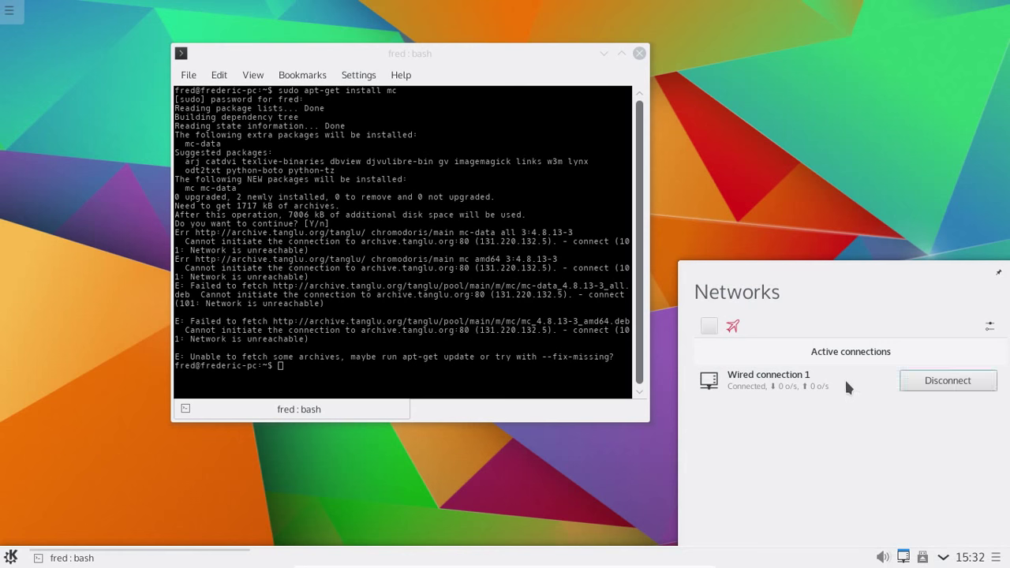
{"action": "left_click", "coordinate": [941, 385]}
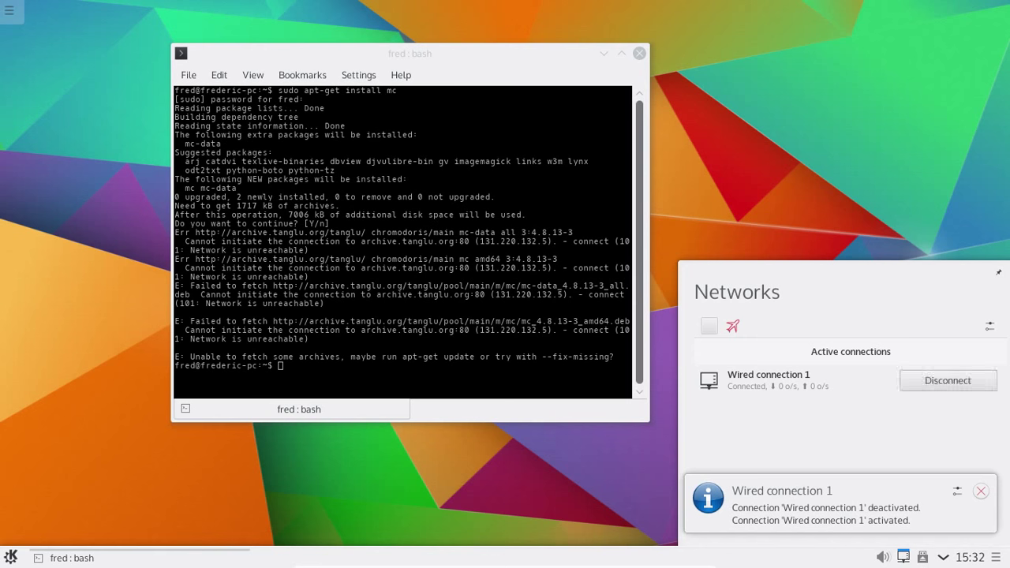
{"action": "left_click", "coordinate": [981, 491]}
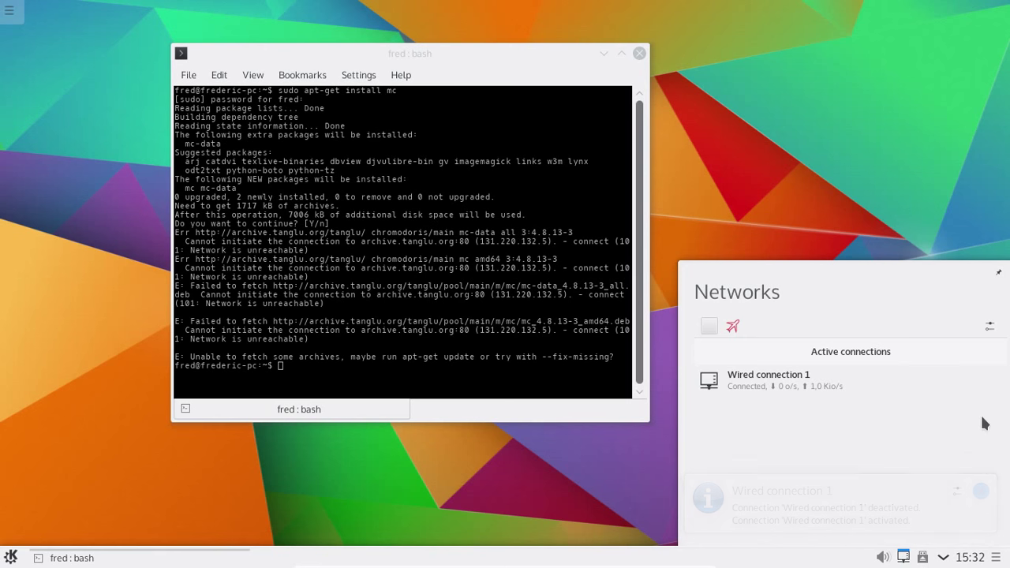
Run "sudo apt-get install mc" again in the terminal and accept the installation.
{"action": "left_click", "coordinate": [466, 381]}
{"action": "key", "text": "Up"}
{"action": "key", "text": "Return"}
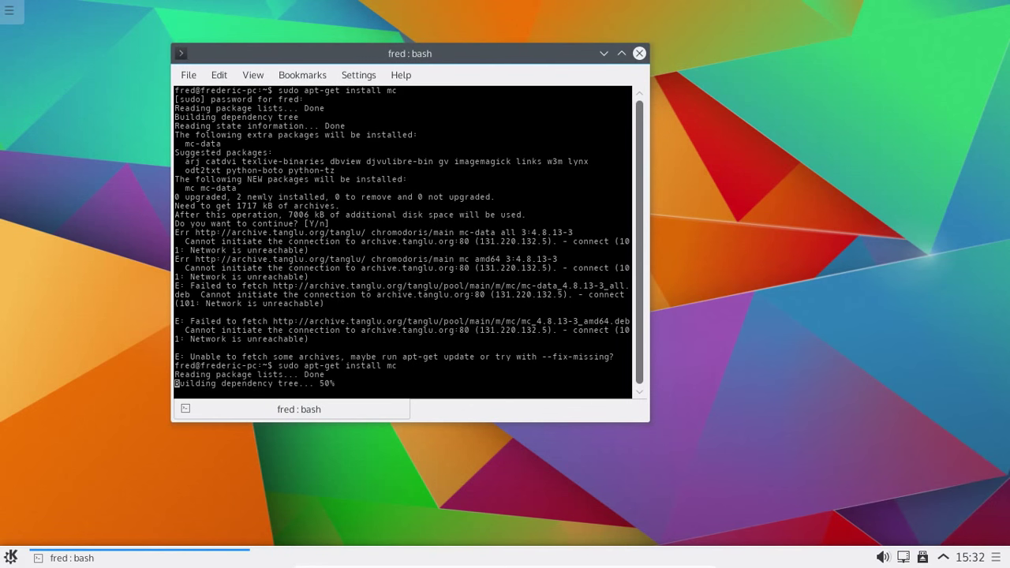
{"action": "key", "text": "Return"}
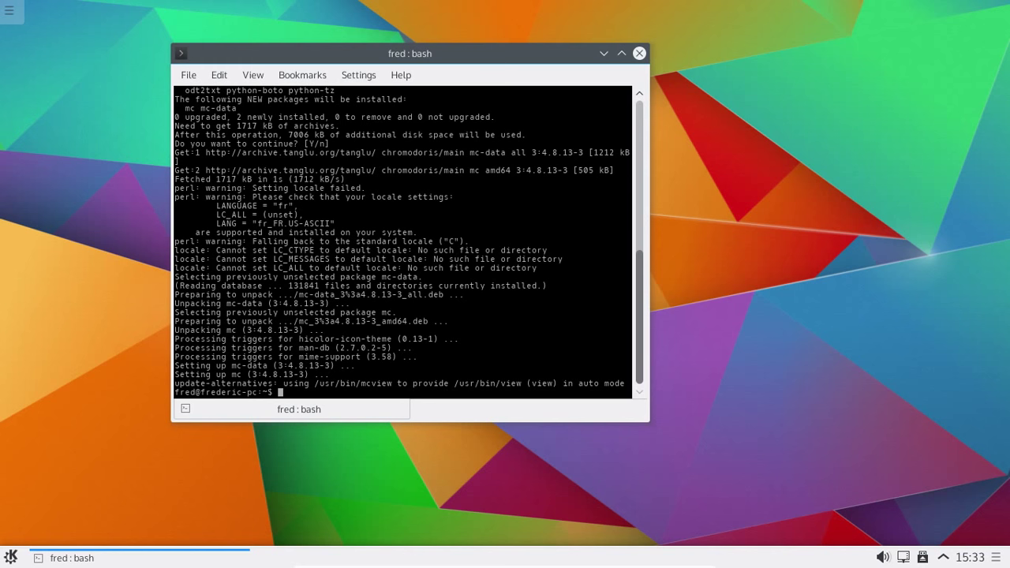
Start mc and delete the Downloads, Music, Pictures, Templates and Videos folders from the home directory.
{"action": "type", "text": "mc"}
{"action": "key", "text": "Return"}
{"action": "key", "text": "Down"}
{"action": "key", "text": "Down"}
{"action": "key", "text": "Down"}
{"action": "key", "text": "Down"}
{"action": "key", "text": "Down"}
{"action": "key", "text": "Down"}
{"action": "key", "text": "Down"}
{"action": "key", "text": "Down"}
{"action": "key", "text": "Insert"}
{"action": "key", "text": "Insert"}
{"action": "key", "text": "Insert"}
{"action": "key", "text": "Down"}
{"action": "key", "text": "Insert"}
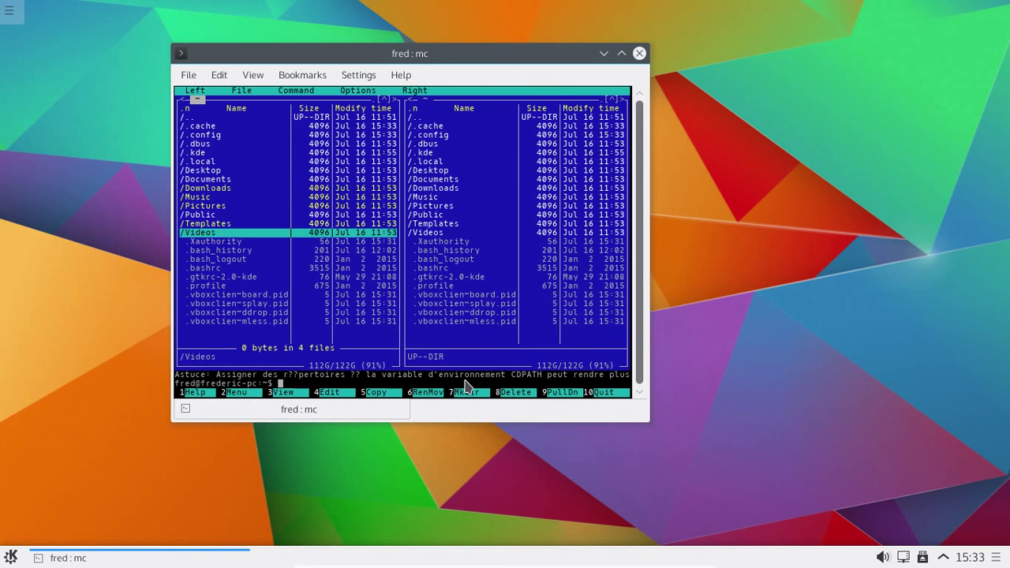
{"action": "key", "text": "Insert"}
{"action": "key", "text": "Up"}
{"action": "key", "text": "F8"}
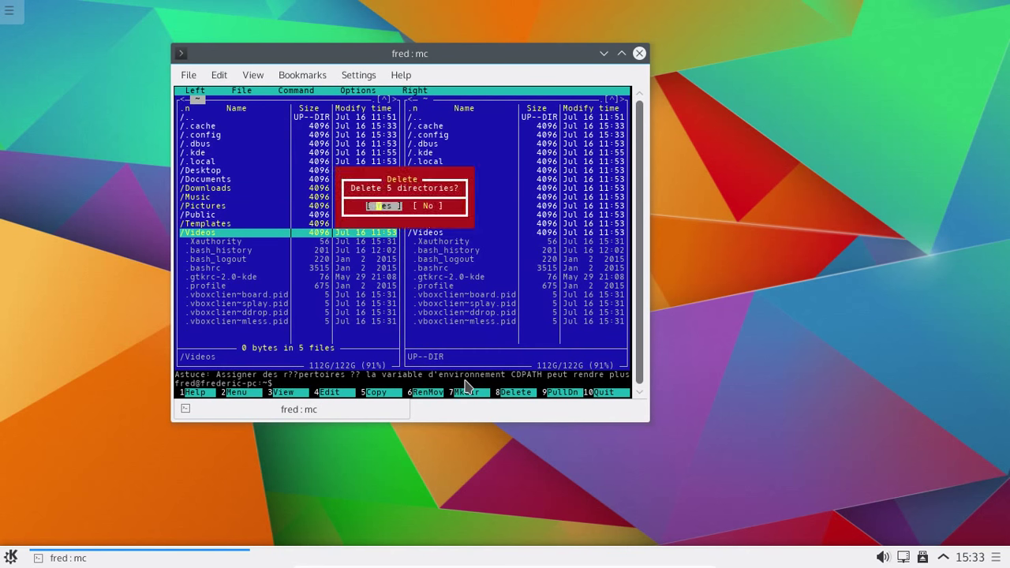
{"action": "key", "text": "Return"}
Look through the .local/share folder and return to the home directory.
{"action": "key", "text": "Down"}
{"action": "key", "text": "Up"}
{"action": "key", "text": "Up"}
{"action": "key", "text": "Up"}
{"action": "key", "text": "Up"}
{"action": "key", "text": "Up"}
{"action": "key", "text": "Up"}
{"action": "key", "text": "Up"}
{"action": "key", "text": "Up"}
{"action": "key", "text": "Up"}
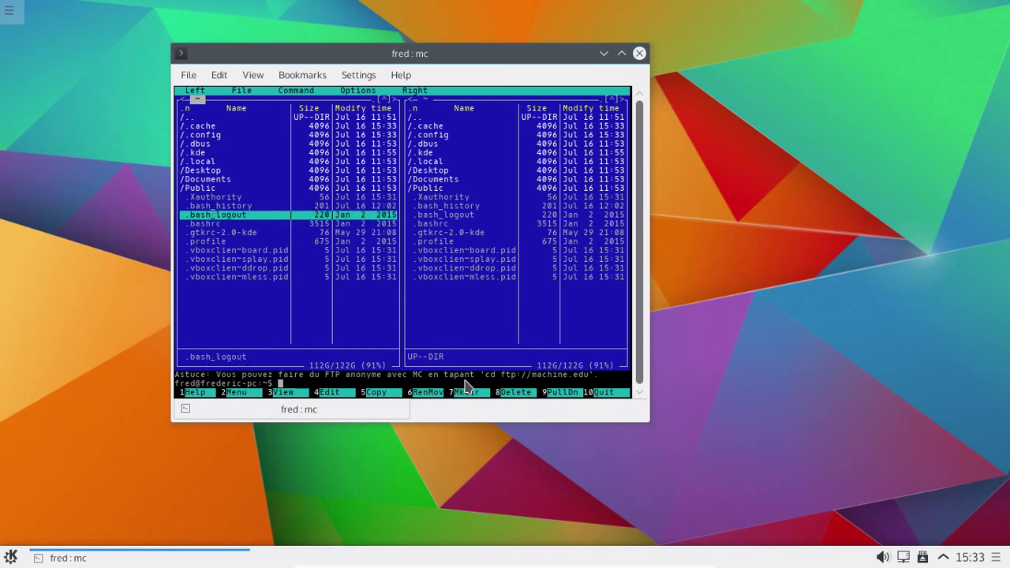
{"action": "key", "text": "Return"}
{"action": "key", "text": "Down"}
{"action": "key", "text": "Return"}
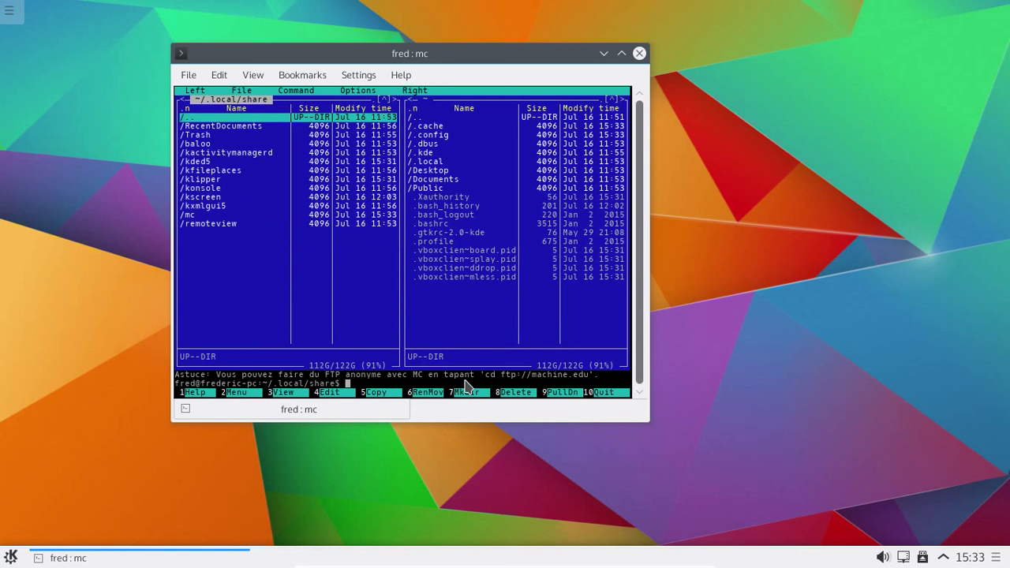
{"action": "key", "text": "Down"}
{"action": "key", "text": "Down"}
{"action": "key", "text": "Up"}
{"action": "key", "text": "Up"}
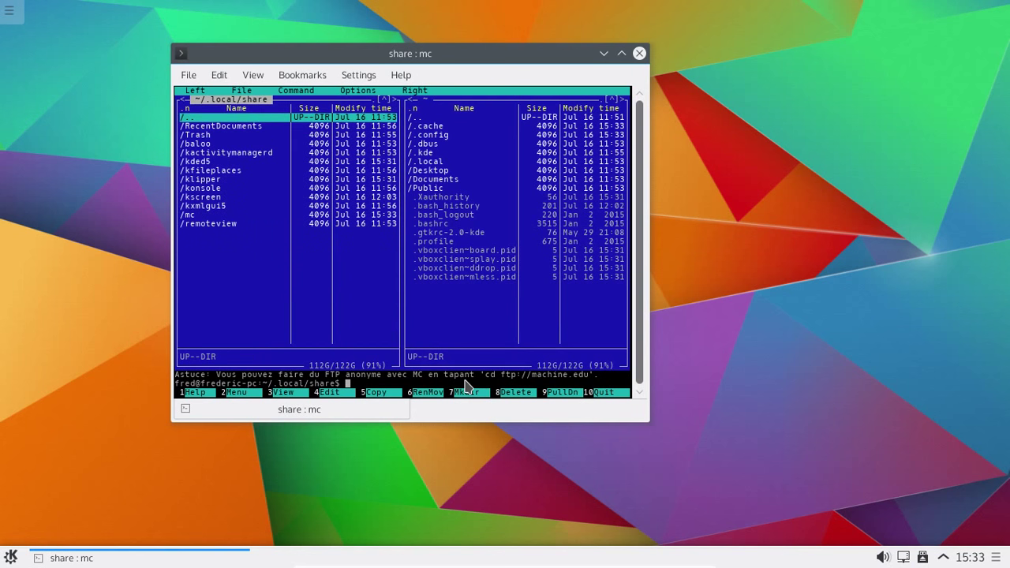
{"action": "key", "text": "Return"}
{"action": "key", "text": "Up"}
{"action": "key", "text": "Return"}
Open the .config folder in the home directory and go to the user-dirs.locale file.
{"action": "key", "text": "Up"}
{"action": "key", "text": "Up"}
{"action": "key", "text": "Up"}
{"action": "key", "text": "Return"}
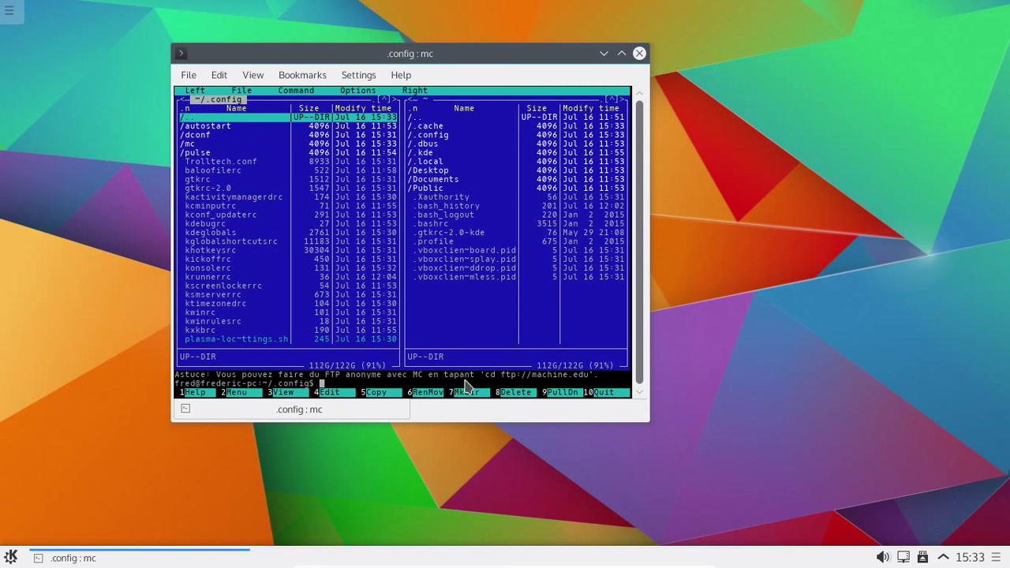
{"action": "key", "text": "Page_Down"}
{"action": "key", "text": "Down"}
{"action": "key", "text": "Down"}
{"action": "key", "text": "Down"}
{"action": "key", "text": "Down"}
{"action": "key", "text": "Down"}
{"action": "key", "text": "Down"}
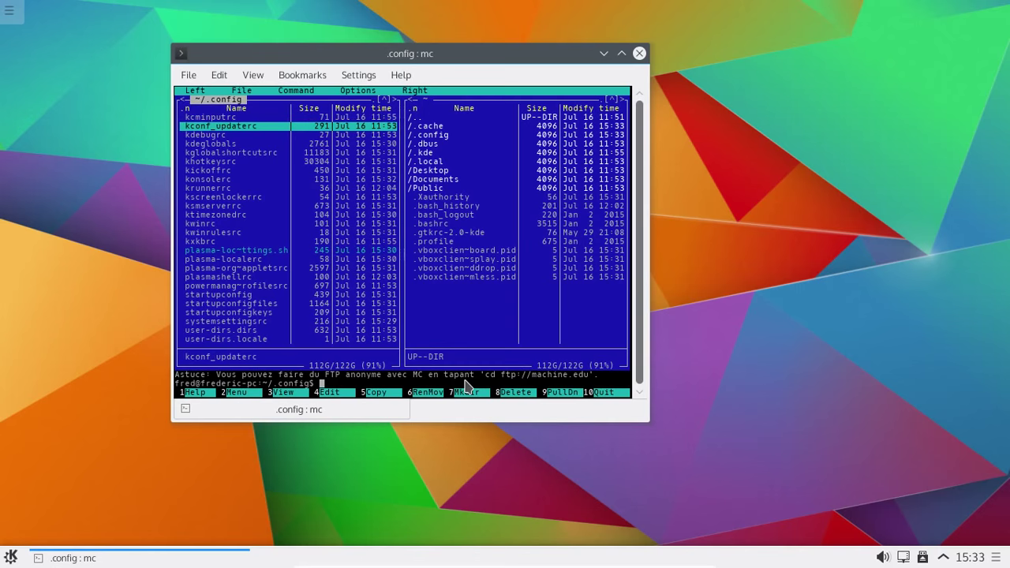
{"action": "key", "text": "End"}
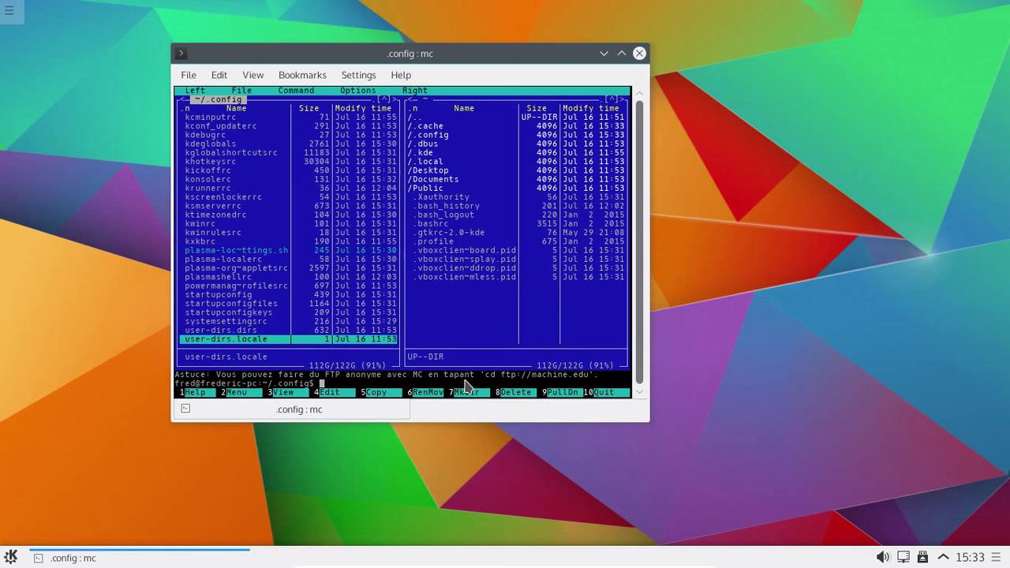
View the contents of user-dirs.locale and open the file for editing, choosing /usr/bin/mcedit as the editor.
{"action": "key", "text": "F3"}
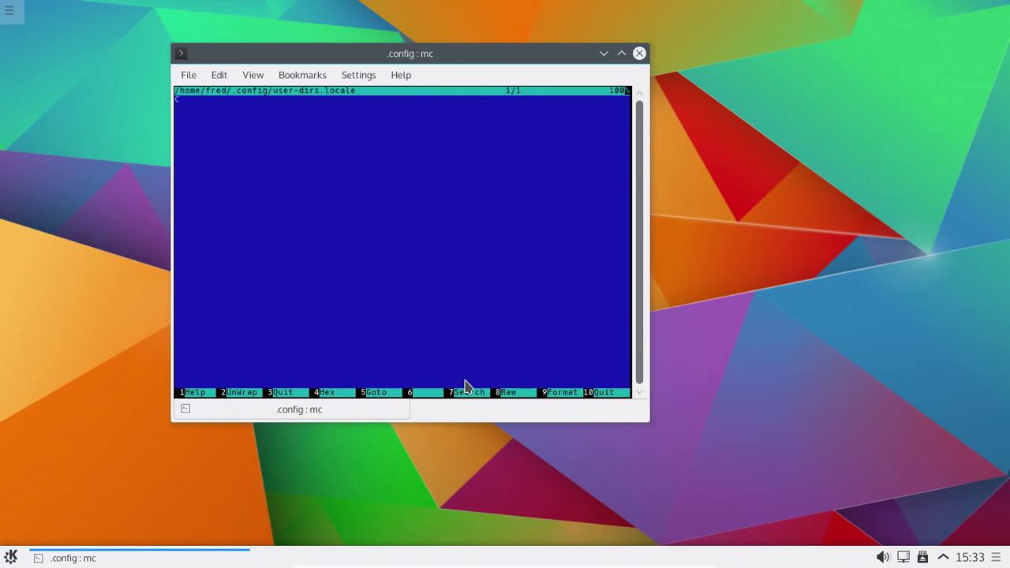
{"action": "key", "text": "F3"}
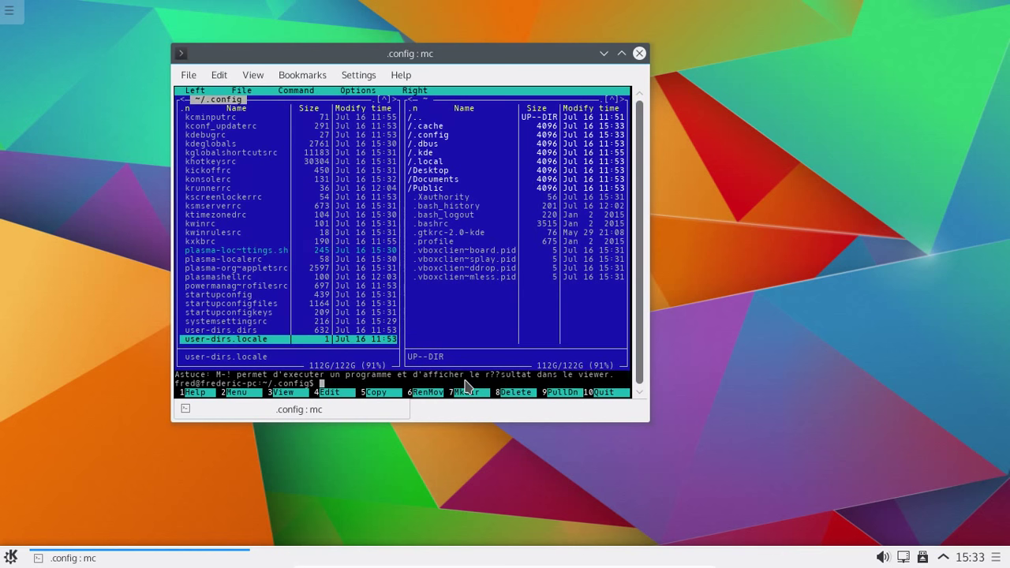
{"action": "key", "text": "F4"}
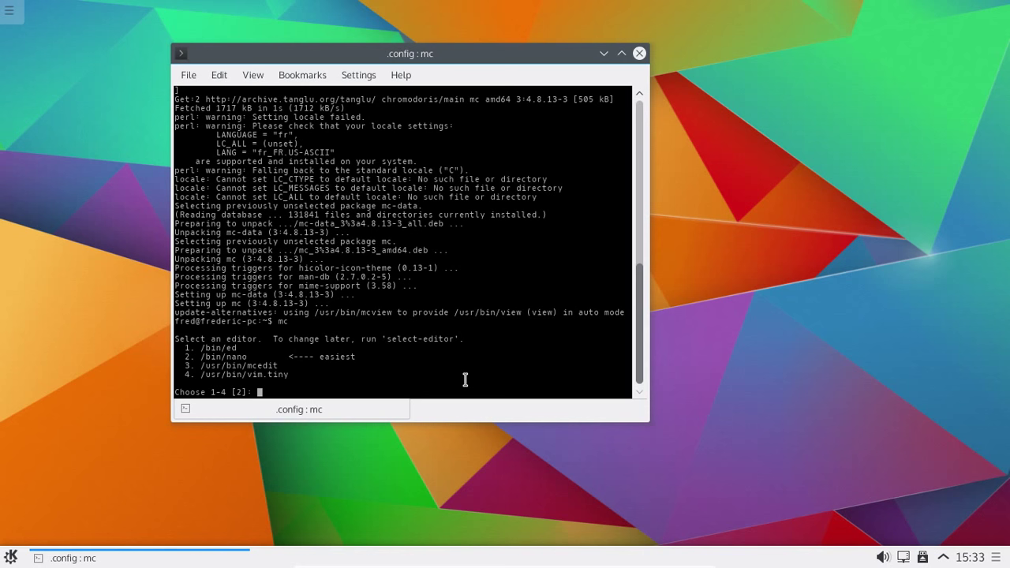
{"action": "type", "text": "32"}
{"action": "key", "text": "Return"}
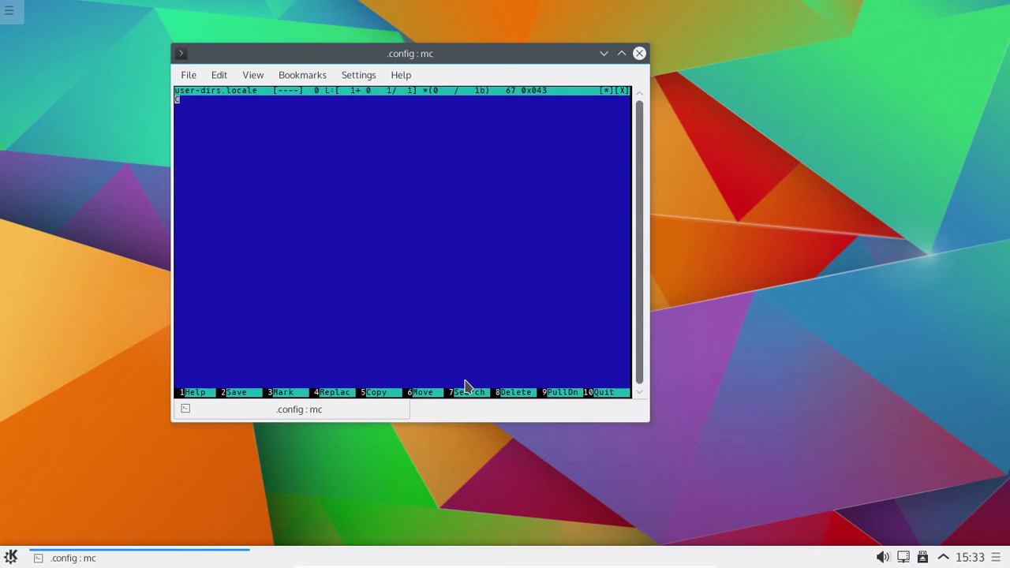
Replace the contents of user-dirs.locale with fr_FR.UTF-8, save the file and quit mc.
{"action": "key", "text": "Delete"}
{"action": "type", "text": "fr_FR.UTF-8"}
{"action": "key", "text": "F2"}
{"action": "key", "text": "Return"}
{"action": "key", "text": "F10"}
{"action": "key", "text": "F10"}
Run xdg-user-dirs-update and list the home directory's contents.
{"action": "type", "text": "x"}
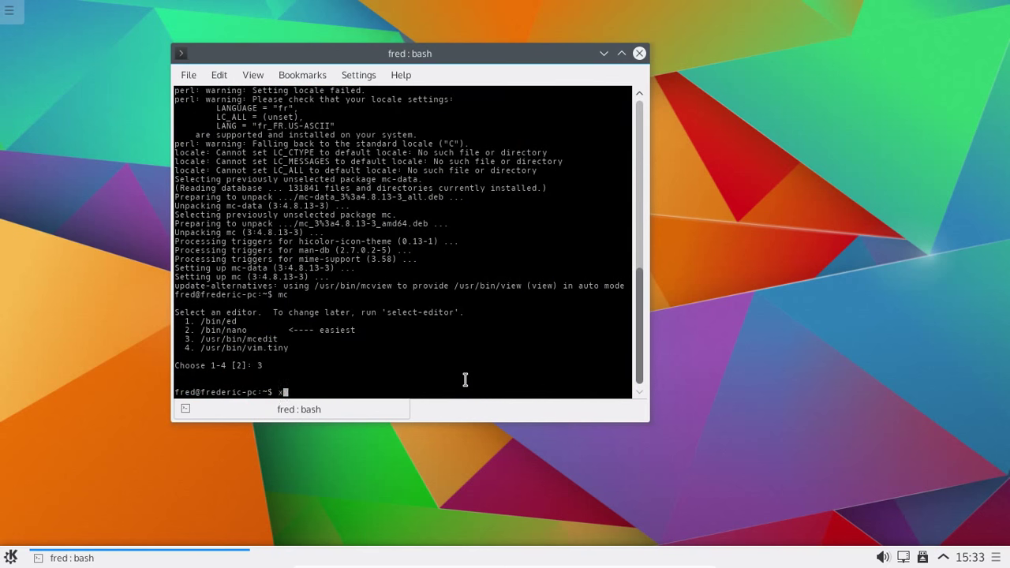
{"action": "type", "text": "dg-user-dirs-update"}
{"action": "key", "text": "Return"}
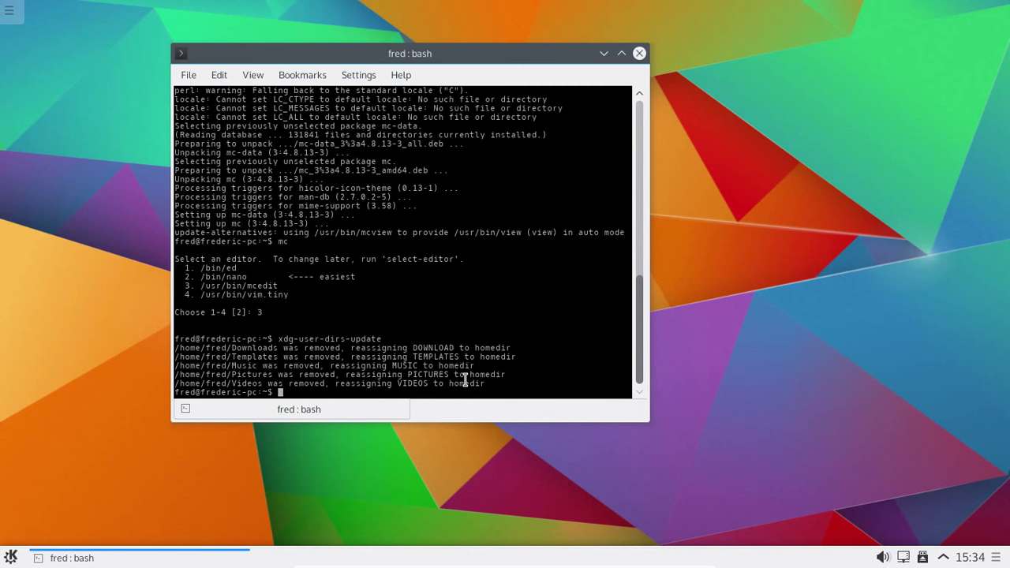
{"action": "type", "text": "ls"}
{"action": "key", "text": "Return"}
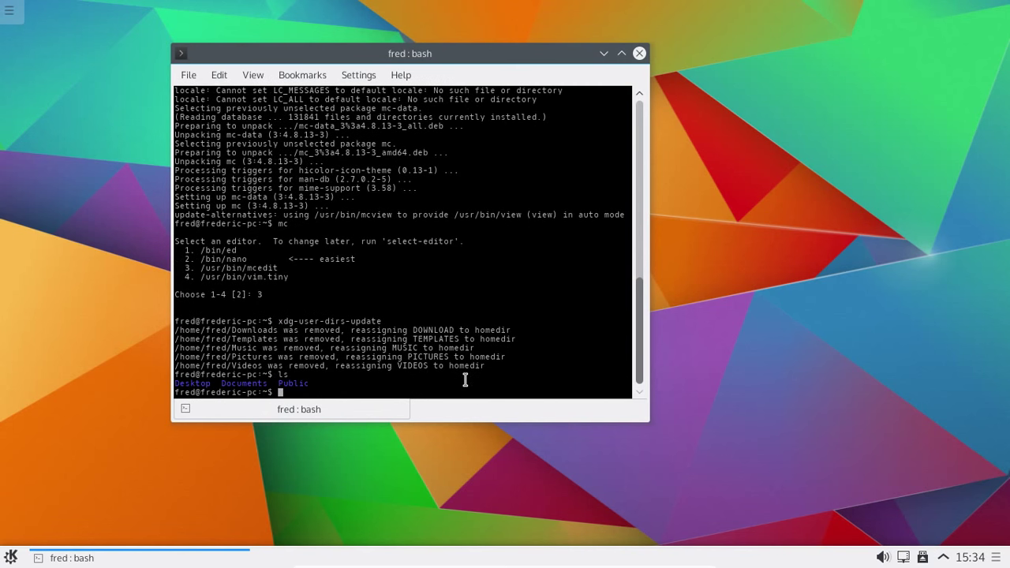
Restart mc and view the contents of user-dirs.dirs in the .config folder, then close the viewer.
{"action": "type", "text": "mc"}
{"action": "key", "text": "Return"}
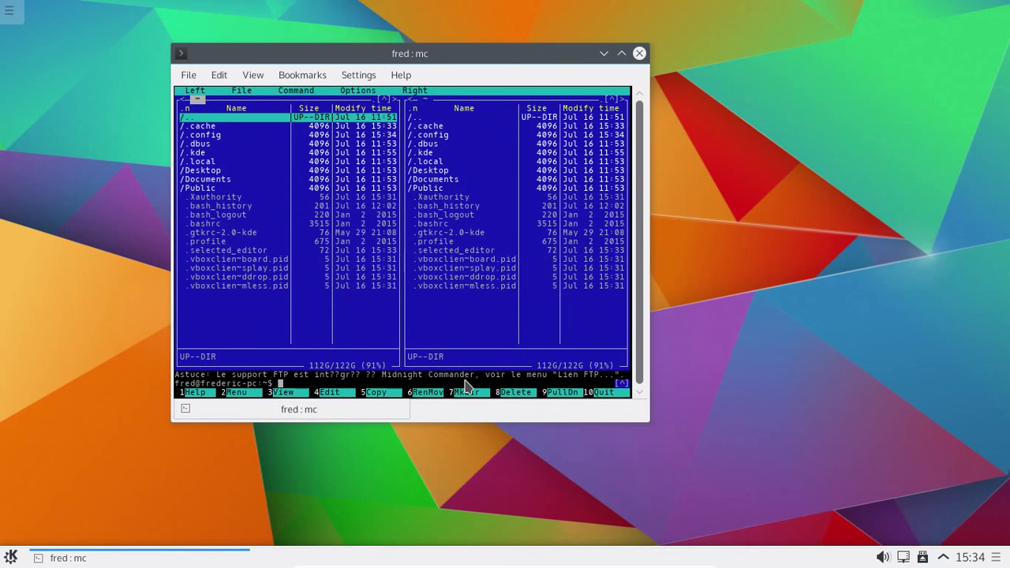
{"action": "key", "text": "Down"}
{"action": "key", "text": "Down"}
{"action": "key", "text": "Down"}
{"action": "key", "text": "Down"}
{"action": "key", "text": "Up"}
{"action": "key", "text": "Up"}
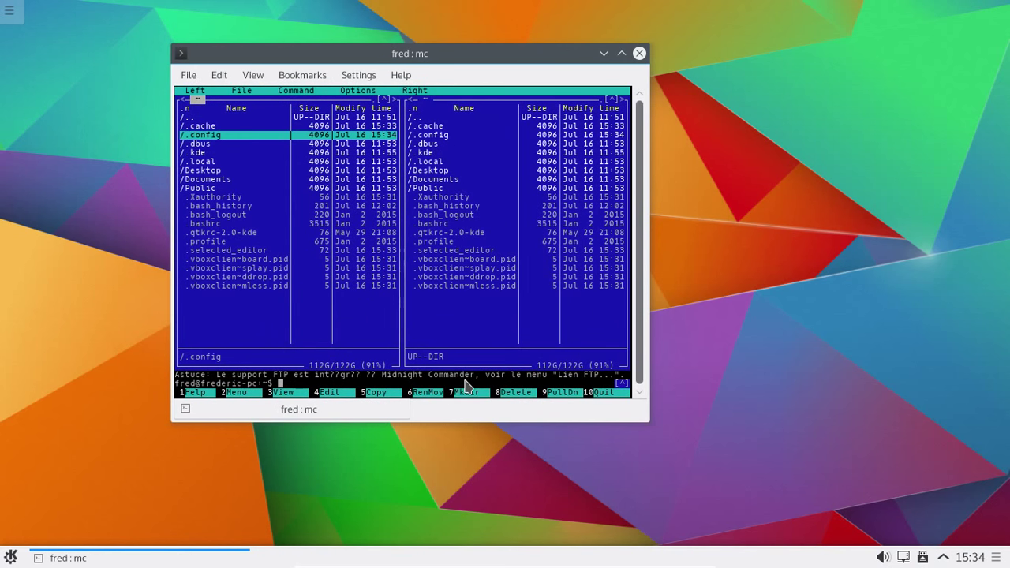
{"action": "key", "text": "Return"}
{"action": "key", "text": "Down"}
{"action": "key", "text": "Down"}
{"action": "key", "text": "Down"}
{"action": "key", "text": "Down"}
{"action": "key", "text": "Down"}
{"action": "key", "text": "Down"}
{"action": "key", "text": "Down"}
{"action": "key", "text": "Down"}
{"action": "key", "text": "Down"}
{"action": "key", "text": "Down"}
{"action": "key", "text": "Down"}
{"action": "key", "text": "Down"}
{"action": "key", "text": "Down"}
{"action": "key", "text": "Down"}
{"action": "key", "text": "Down"}
{"action": "key", "text": "Down"}
{"action": "key", "text": "Down"}
{"action": "key", "text": "Down"}
{"action": "key", "text": "Down"}
{"action": "key", "text": "Down"}
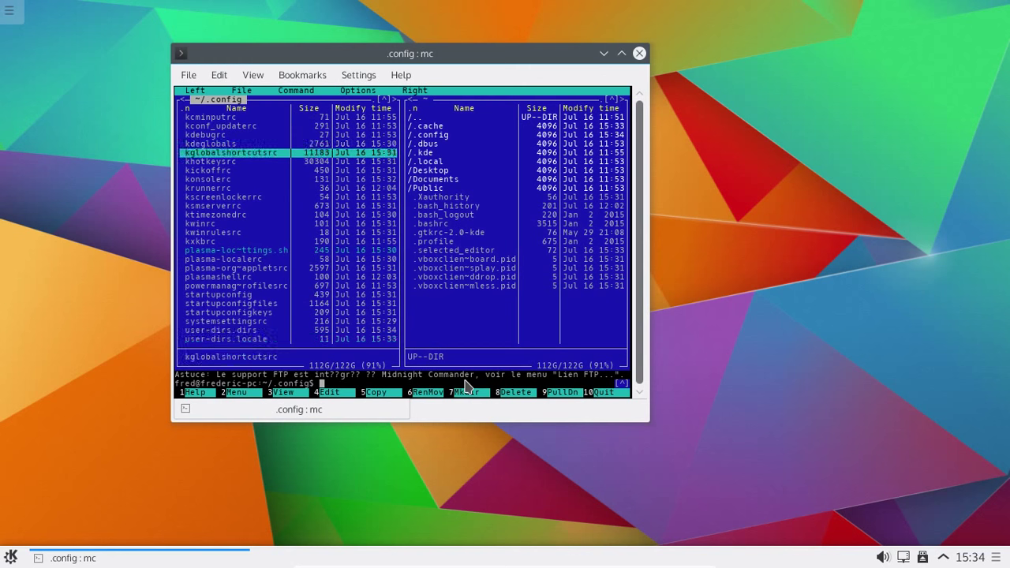
{"action": "key", "text": "Up"}
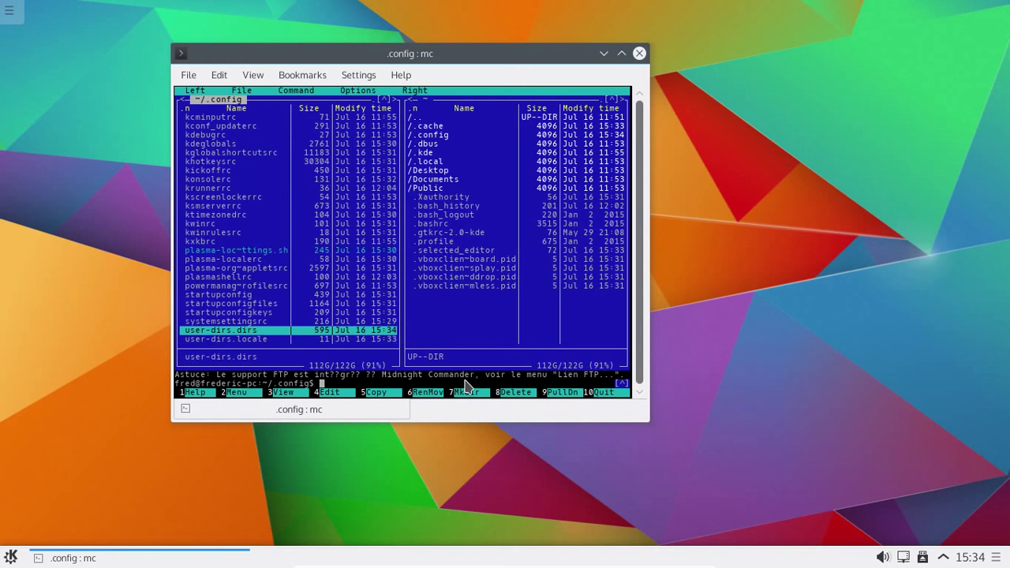
{"action": "key", "text": "F3"}
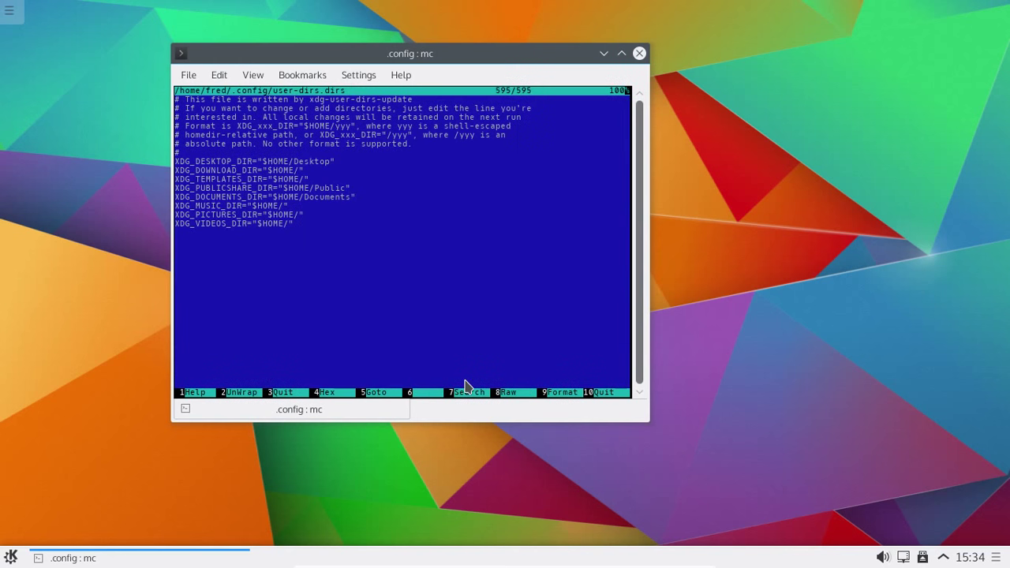
{"action": "left_click", "coordinate": [593, 393]}
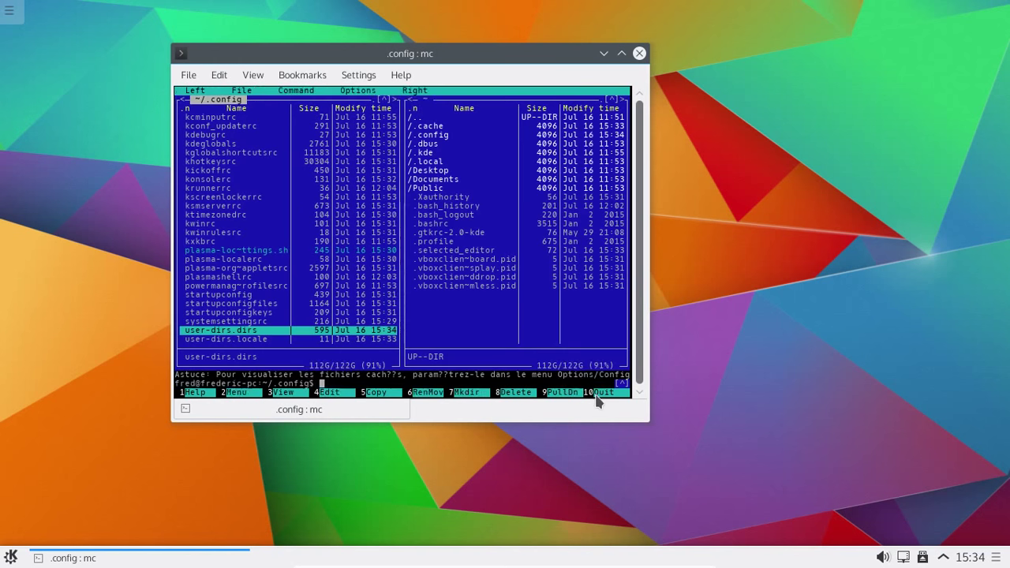
Leave mc, run xdg-user-dirs-update a second time and list the home directory again.
{"action": "key", "text": "Down"}
{"action": "type", "text": "exit"}
{"action": "key", "text": "Return"}
{"action": "key", "text": "Up"}
{"action": "key", "text": "Up"}
{"action": "key", "text": "Up"}
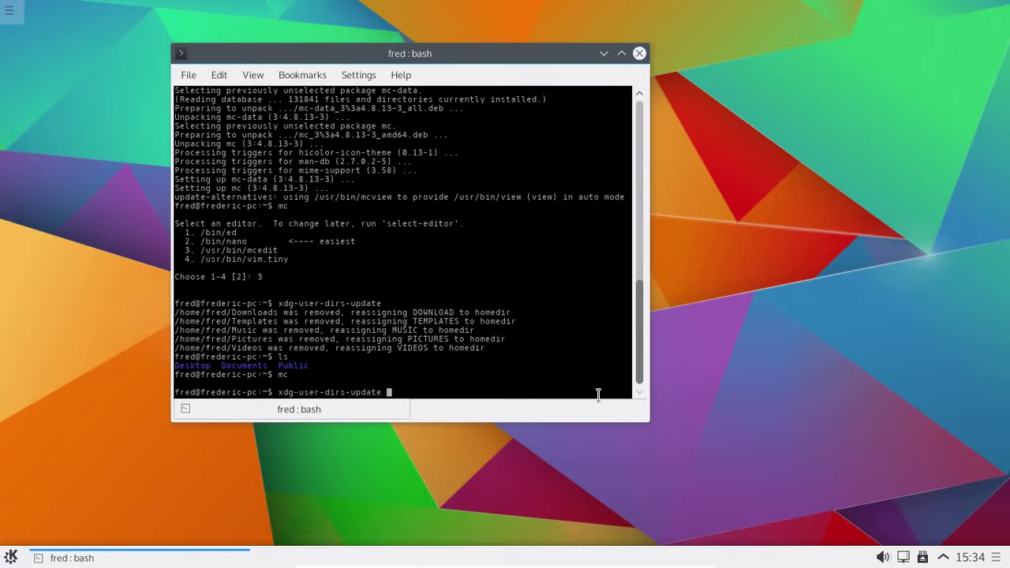
{"action": "key", "text": "Return"}
{"action": "type", "text": "ls"}
{"action": "key", "text": "Return"}
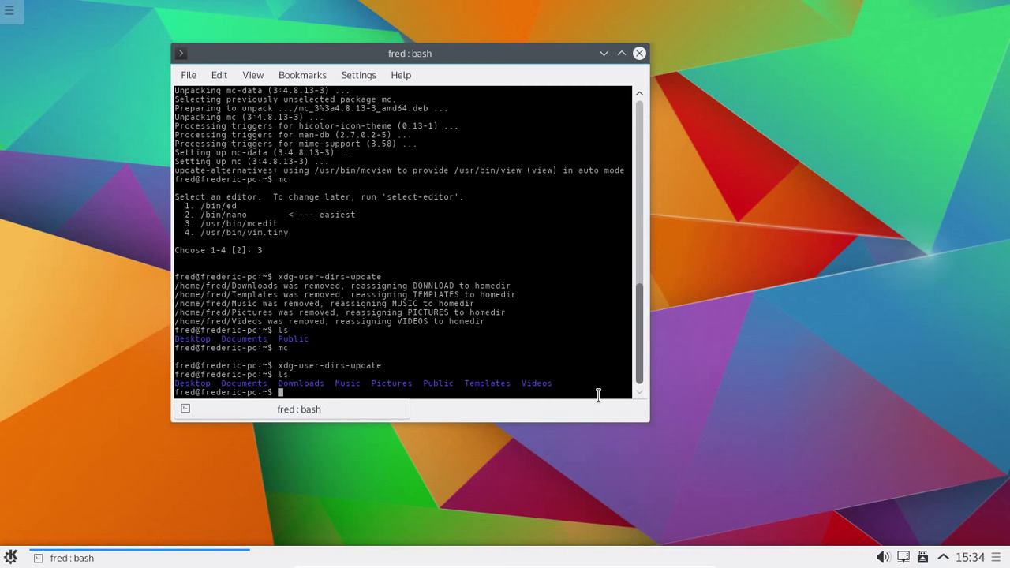
Restart mc and go to the user-dirs.locale file in the .config folder.
{"action": "key", "text": "Up"}
{"action": "key", "text": "Up"}
{"action": "key", "text": "Up"}
{"action": "key", "text": "Return"}
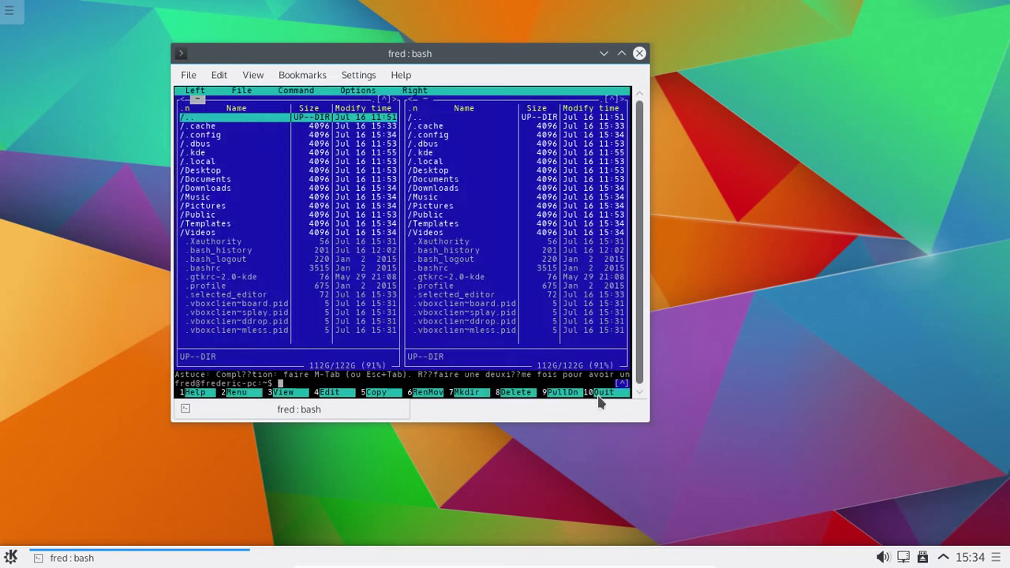
{"action": "key", "text": "End"}
{"action": "key", "text": "Home"}
{"action": "key", "text": "Down"}
{"action": "key", "text": "Down"}
{"action": "key", "text": "Down"}
{"action": "key", "text": "Down"}
{"action": "key", "text": "Down"}
{"action": "key", "text": "Up"}
{"action": "key", "text": "Up"}
{"action": "key", "text": "Up"}
{"action": "key", "text": "Return"}
{"action": "key", "text": "End"}
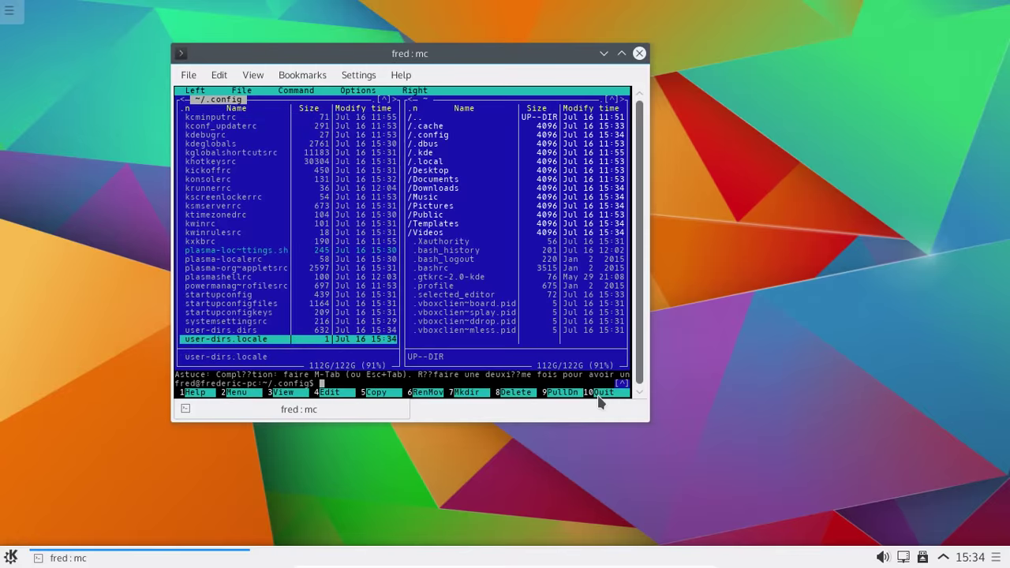
Set the contents of user-dirs.locale to fr_FR.UTF-8, save, and close the editor without keeping any stray text.
{"action": "key", "text": "F4"}
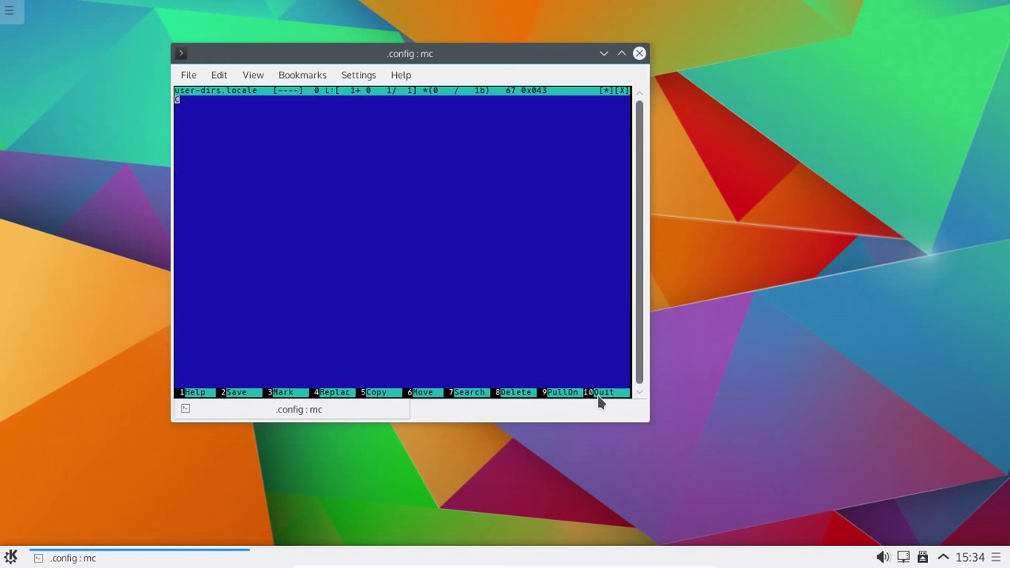
{"action": "key", "text": "Delete"}
{"action": "type", "text": "fr_FR.UTF-8"}
{"action": "key", "text": "F2"}
{"action": "key", "text": "Return"}
{"action": "type", "text": "exit"}
{"action": "key", "text": "Return"}
{"action": "key", "text": "BackSpace"}
{"action": "key", "text": "BackSpace"}
{"action": "key", "text": "BackSpace"}
{"action": "key", "text": "BackSpace"}
{"action": "key", "text": "BackSpace"}
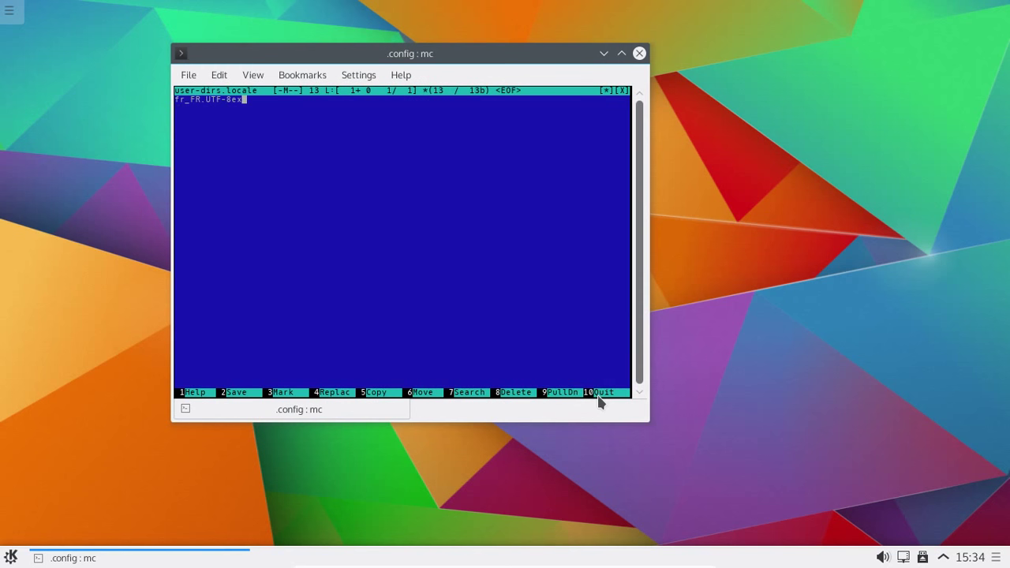
{"action": "left_click", "coordinate": [598, 397]}
{"action": "key", "text": "Left"}
{"action": "key", "text": "Return"}
Exit mc, run xdg-user-dirs-update with the edited locale file and list the home directory.
{"action": "key", "text": "Up"}
{"action": "type", "text": "e"}
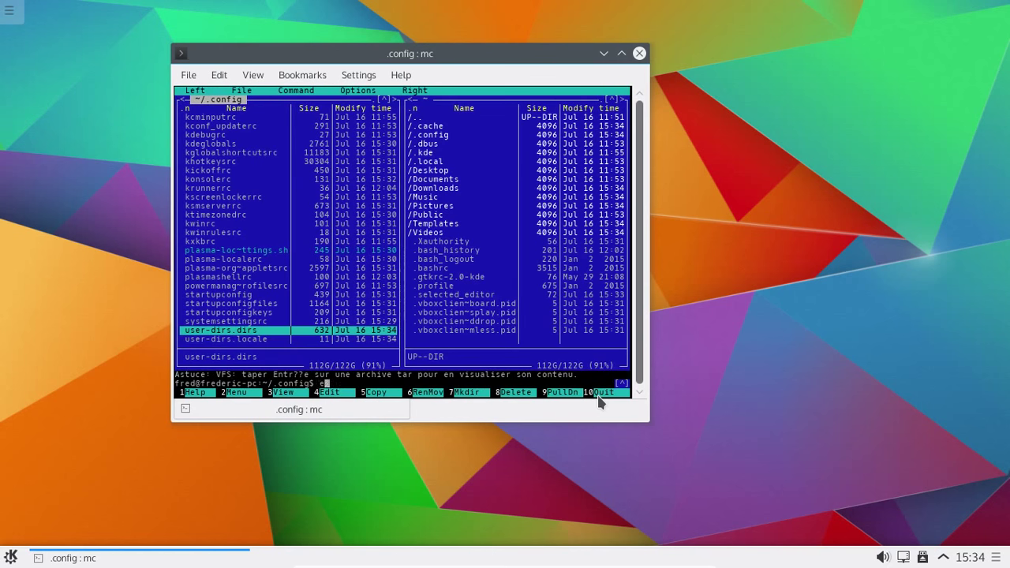
{"action": "type", "text": "xit"}
{"action": "key", "text": "Return"}
{"action": "type", "text": "xdg-user-dirs-update"}
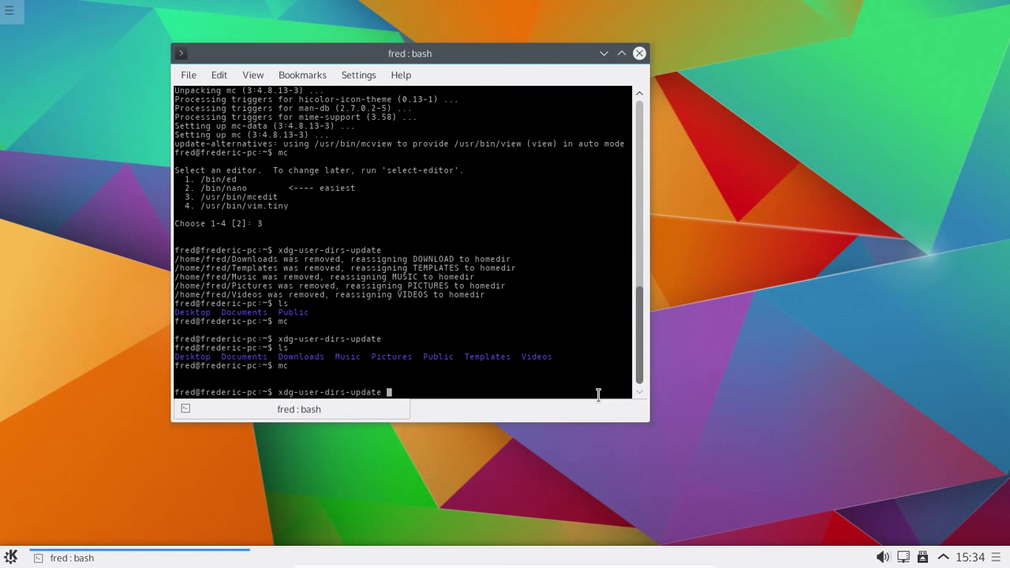
{"action": "key", "text": "Return"}
{"action": "type", "text": "ls"}
{"action": "key", "text": "Return"}
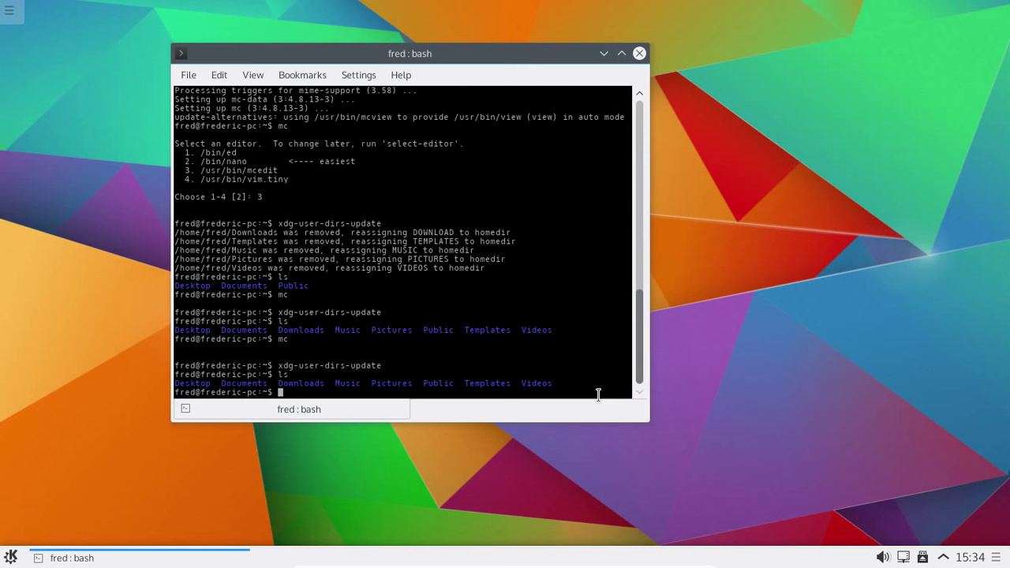
Start mc and delete the user-dirs.dirs file from the .config folder.
{"action": "type", "text": "mc"}
{"action": "key", "text": "Return"}
{"action": "key", "text": "End"}
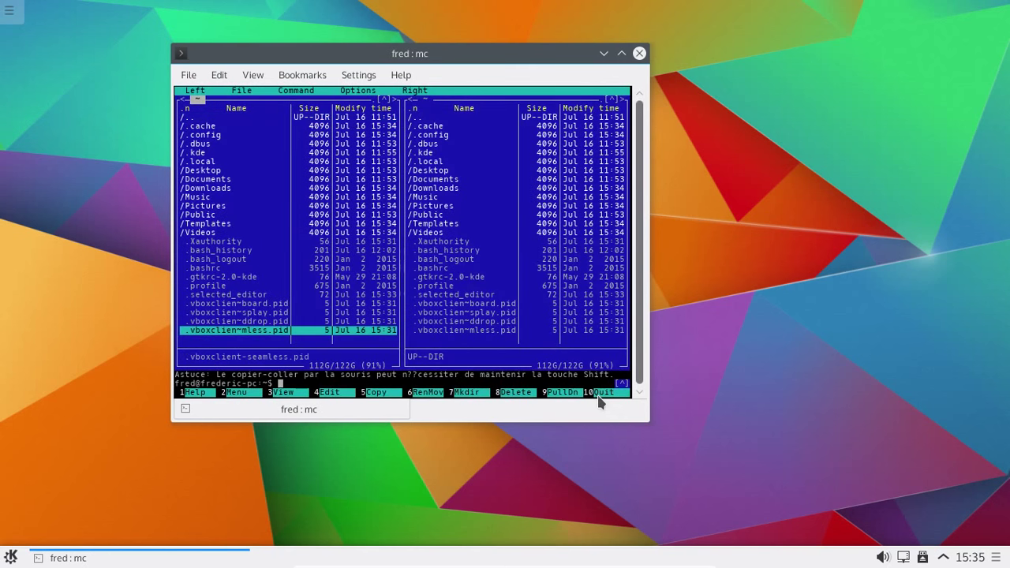
{"action": "key", "text": "Up"}
{"action": "key", "text": "Up"}
{"action": "key", "text": "Up"}
{"action": "key", "text": "Up"}
{"action": "key", "text": "Up"}
{"action": "key", "text": "Up"}
{"action": "key", "text": "Up"}
{"action": "key", "text": "Up"}
{"action": "key", "text": "Up"}
{"action": "key", "text": "Up"}
{"action": "key", "text": "Up"}
{"action": "key", "text": "Up"}
{"action": "key", "text": "Up"}
{"action": "key", "text": "Up"}
{"action": "key", "text": "Up"}
{"action": "key", "text": "Up"}
{"action": "key", "text": "Up"}
{"action": "key", "text": "Up"}
{"action": "key", "text": "Up"}
{"action": "key", "text": "Up"}
{"action": "key", "text": "Up"}
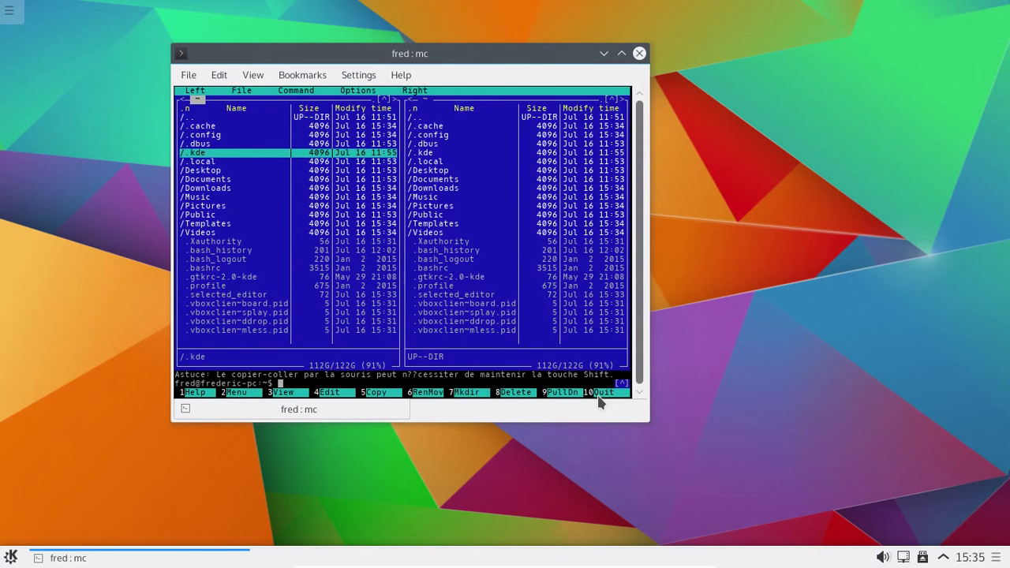
{"action": "key", "text": "Return"}
{"action": "key", "text": "Page_Down"}
{"action": "key", "text": "Page_Down"}
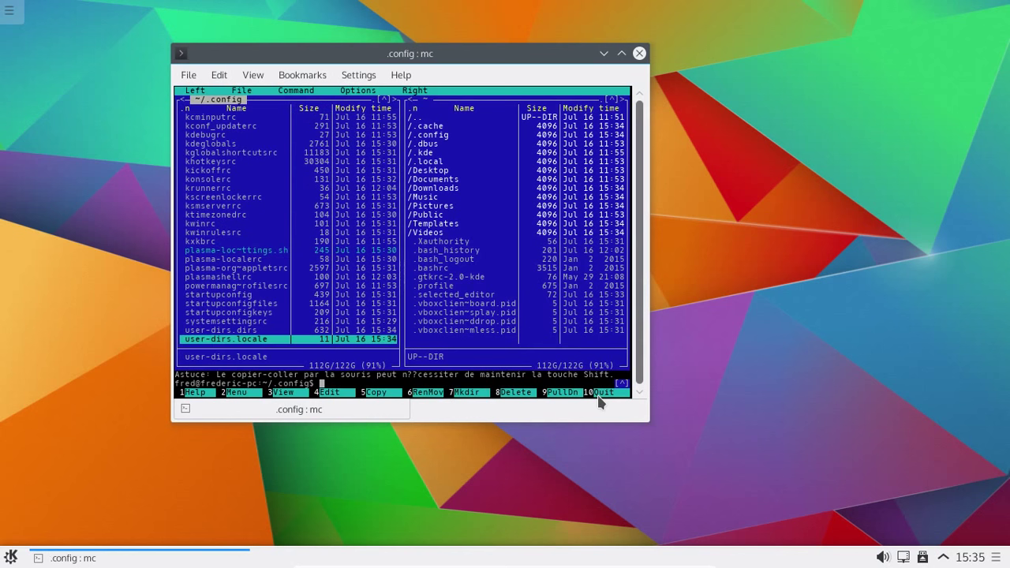
{"action": "key", "text": "Up"}
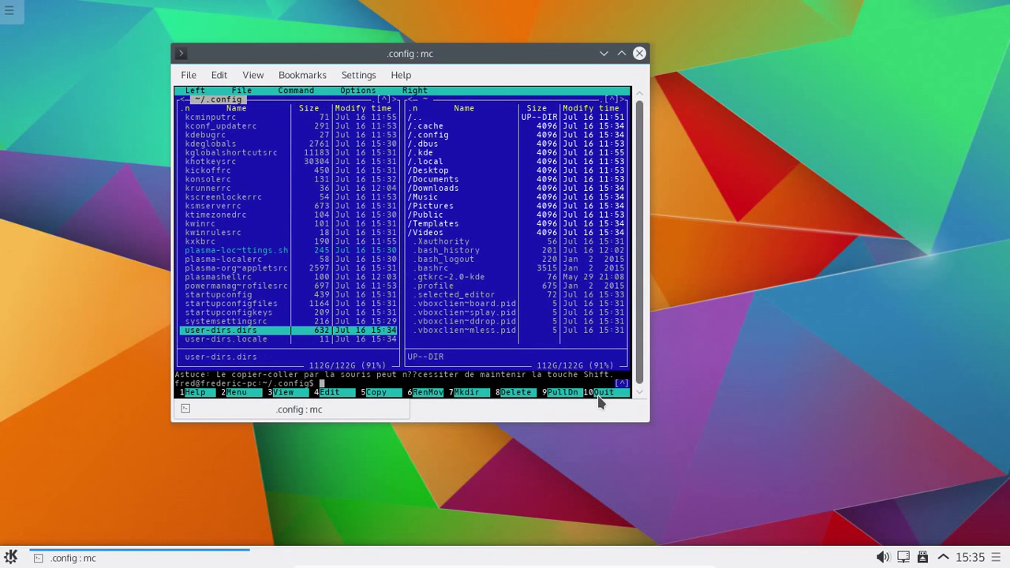
{"action": "key", "text": "F8"}
{"action": "key", "text": "Return"}
Quit mc, rerun xdg-user-dirs-update and list the folders in the home directory.
{"action": "key", "text": "F10"}
{"action": "key", "text": "Up"}
{"action": "key", "text": "Up"}
{"action": "key", "text": "Up"}
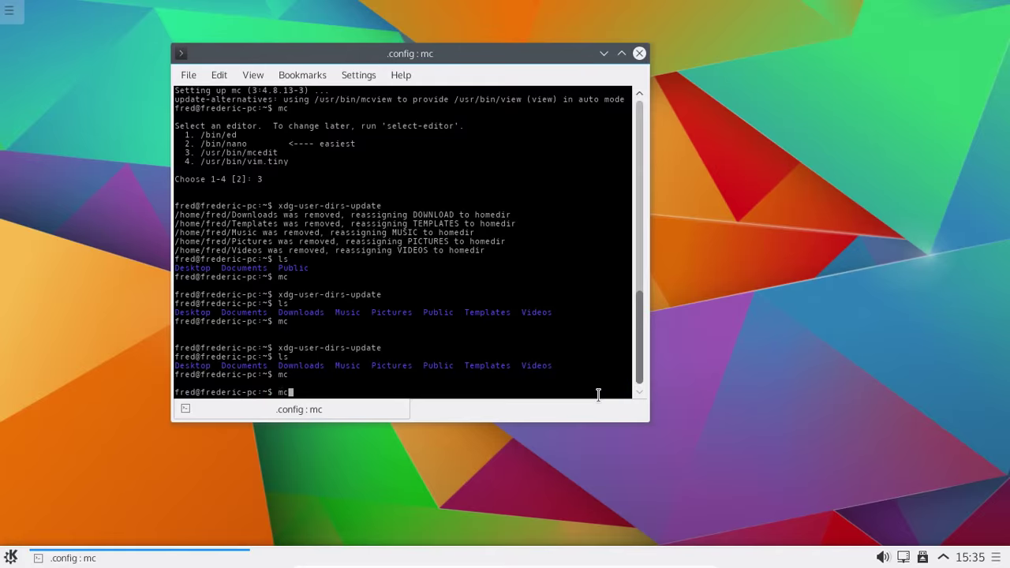
{"action": "key", "text": "Return"}
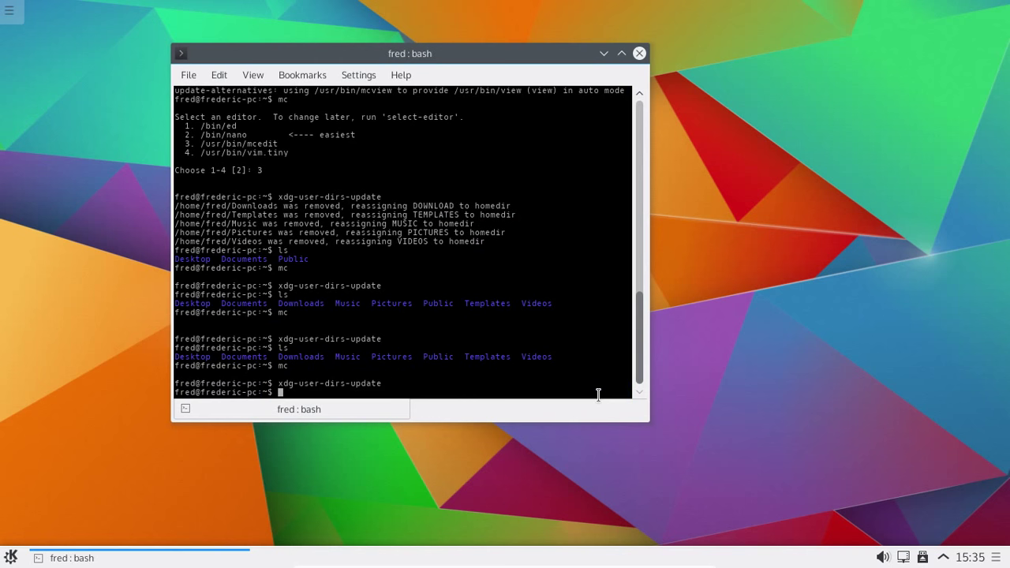
{"action": "type", "text": "ls"}
{"action": "key", "text": "Return"}
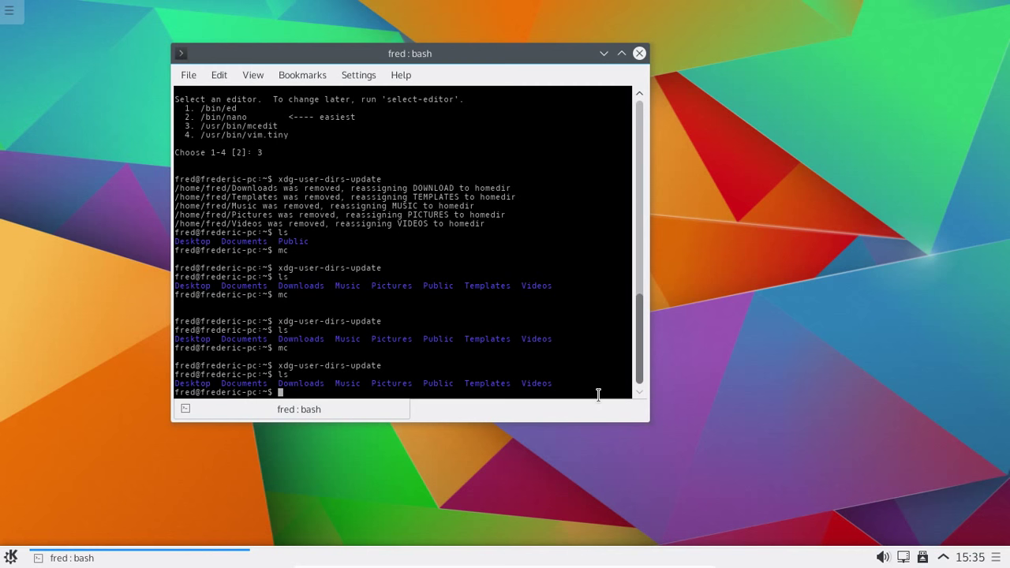
{"action": "type", "text": "mc"}
{"action": "key", "text": "Return"}
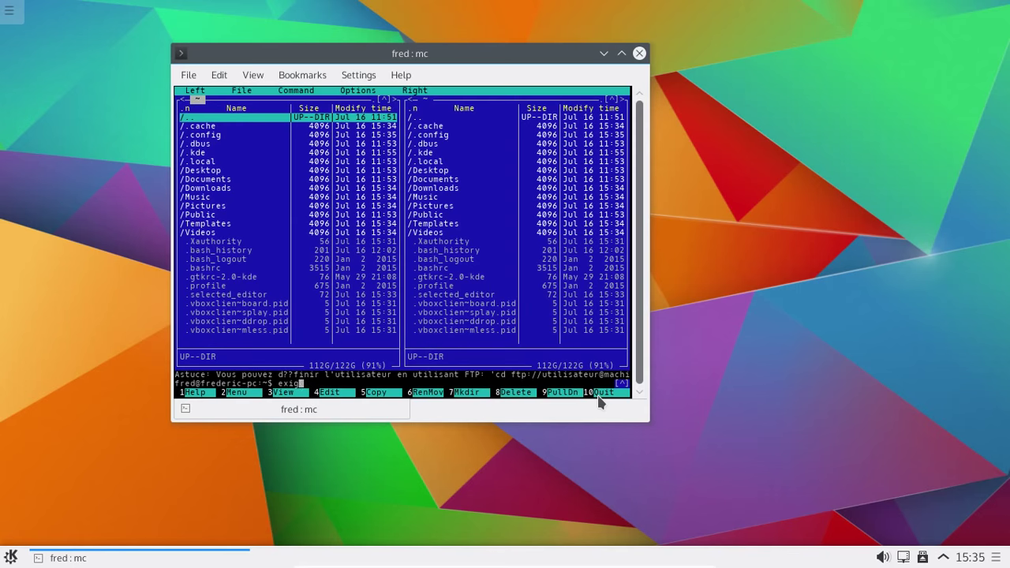
{"action": "left_click", "coordinate": [598, 393]}
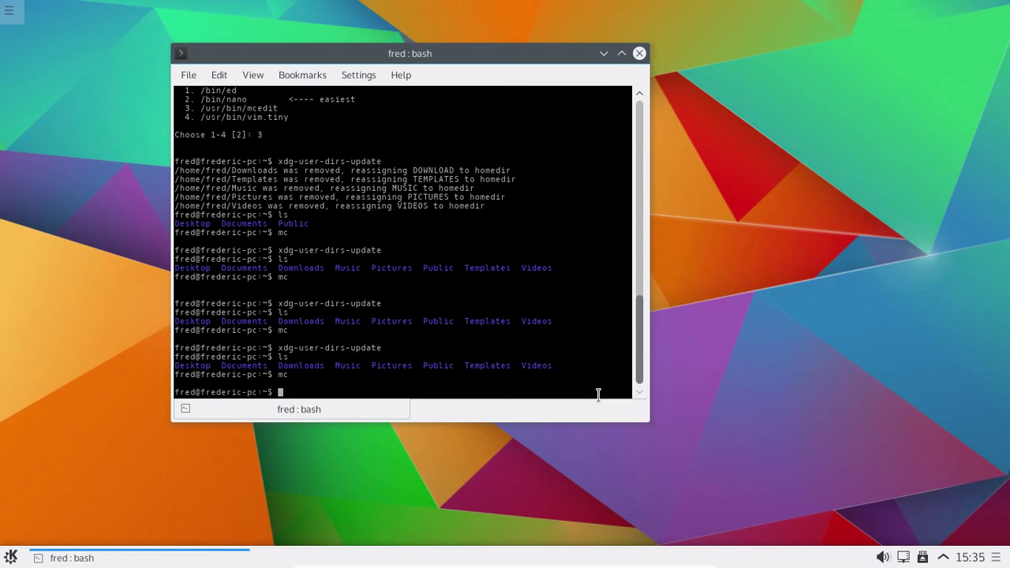
Display the current locale settings with the locale command.
{"action": "type", "text": "locale"}
{"action": "key", "text": "Return"}
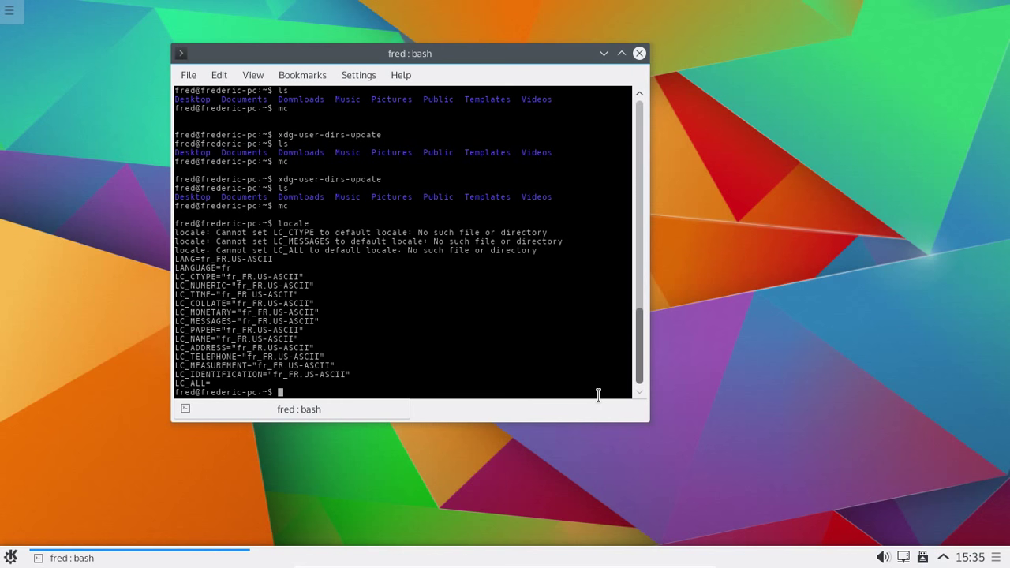
Run sudo dpkg-reconfigure locales and mark only fr_FR.UTF-8 UTF-8 as the locale to generate.
{"action": "type", "text": "sudo dpkg-reconfigure locales"}
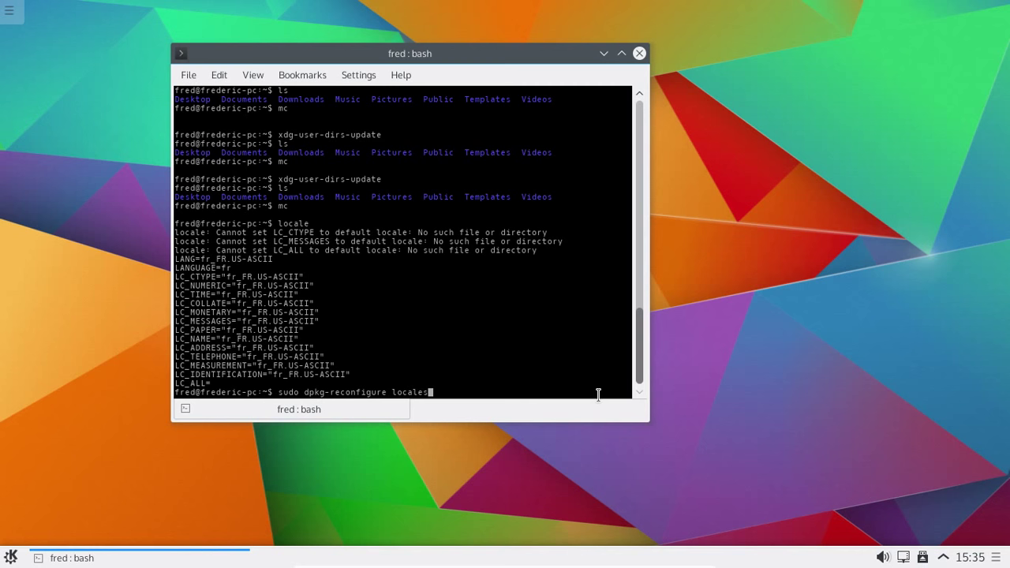
{"action": "key", "text": "Return"}
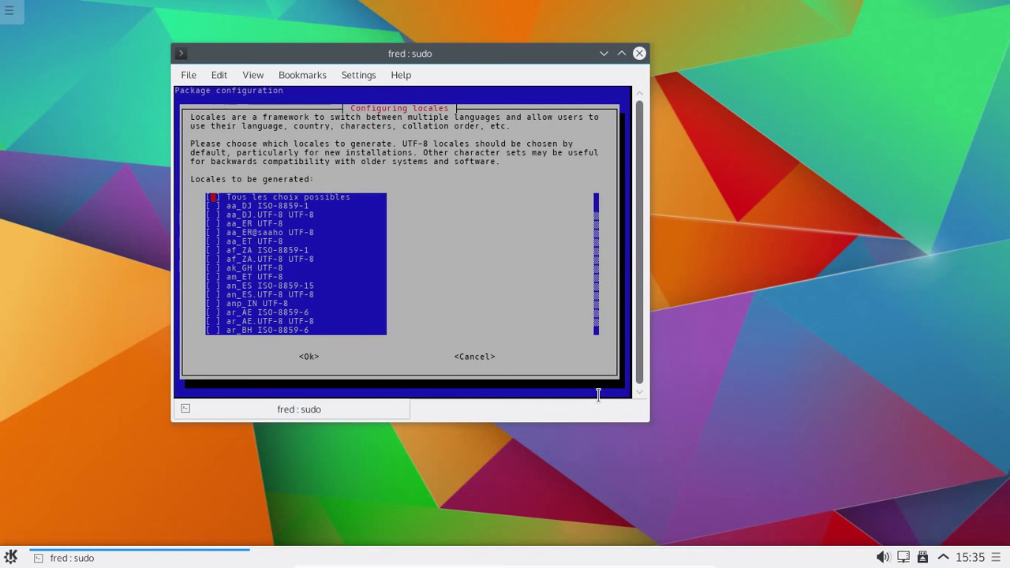
{"action": "key", "text": "Down"}
{"action": "key", "text": "Down"}
{"action": "key", "text": "Down"}
{"action": "key", "text": "Down"}
{"action": "key", "text": "Down"}
{"action": "key", "text": "Down"}
{"action": "key", "text": "Down"}
{"action": "key", "text": "Down"}
{"action": "key", "text": "Down"}
{"action": "key", "text": "Down"}
{"action": "key", "text": "Down"}
{"action": "key", "text": "Down"}
{"action": "key", "text": "Down"}
{"action": "key", "text": "Down"}
{"action": "key", "text": "Down"}
{"action": "key", "text": "Down"}
{"action": "key", "text": "Down"}
{"action": "key", "text": "Down"}
{"action": "key", "text": "Down"}
{"action": "key", "text": "Down"}
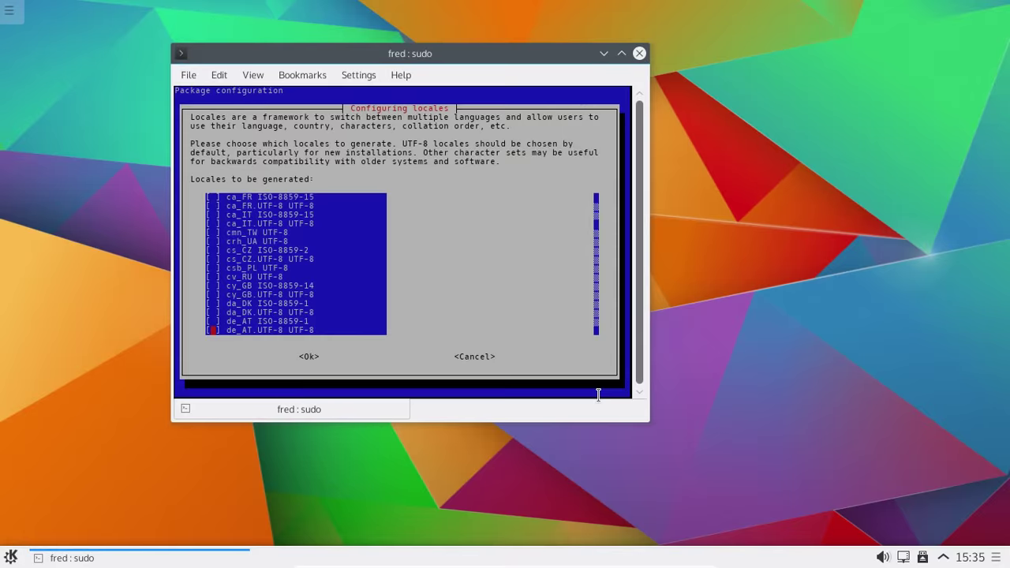
{"action": "key", "text": "Down"}
{"action": "key", "text": "Down"}
{"action": "key", "text": "Down"}
{"action": "key", "text": "Down"}
{"action": "key", "text": "Down"}
{"action": "key", "text": "Down"}
{"action": "key", "text": "Down"}
{"action": "key", "text": "Down"}
{"action": "key", "text": "Down"}
{"action": "key", "text": "Down"}
{"action": "key", "text": "Down"}
{"action": "key", "text": "Down"}
{"action": "key", "text": "Down"}
{"action": "key", "text": "Down"}
{"action": "key", "text": "Down"}
{"action": "key", "text": "Down"}
{"action": "key", "text": "Down"}
{"action": "key", "text": "Down"}
{"action": "key", "text": "Down"}
{"action": "key", "text": "Down"}
{"action": "key", "text": "Down"}
{"action": "key", "text": "Down"}
{"action": "key", "text": "Down"}
{"action": "key", "text": "Down"}
{"action": "key", "text": "Down"}
{"action": "key", "text": "Down"}
{"action": "key", "text": "Down"}
{"action": "key", "text": "Down"}
{"action": "key", "text": "Down"}
{"action": "key", "text": "Down"}
{"action": "key", "text": "Down"}
{"action": "key", "text": "Down"}
{"action": "key", "text": "Down"}
{"action": "key", "text": "Down"}
{"action": "key", "text": "Down"}
{"action": "key", "text": "Down"}
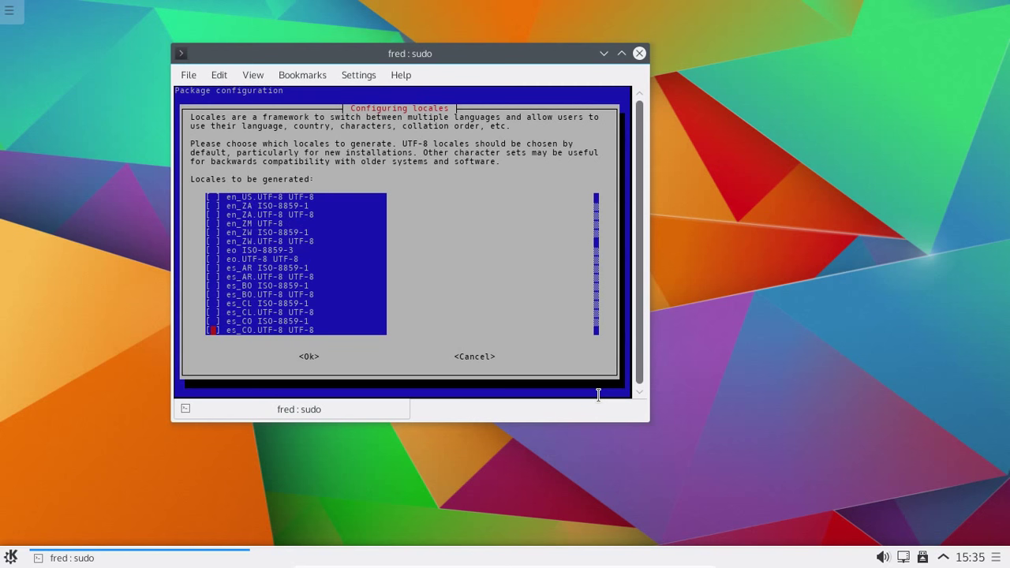
{"action": "key", "text": "Up"}
{"action": "key", "text": "Up"}
{"action": "key", "text": "Up"}
{"action": "key", "text": "Up"}
{"action": "key", "text": "Up"}
{"action": "key", "text": "Up"}
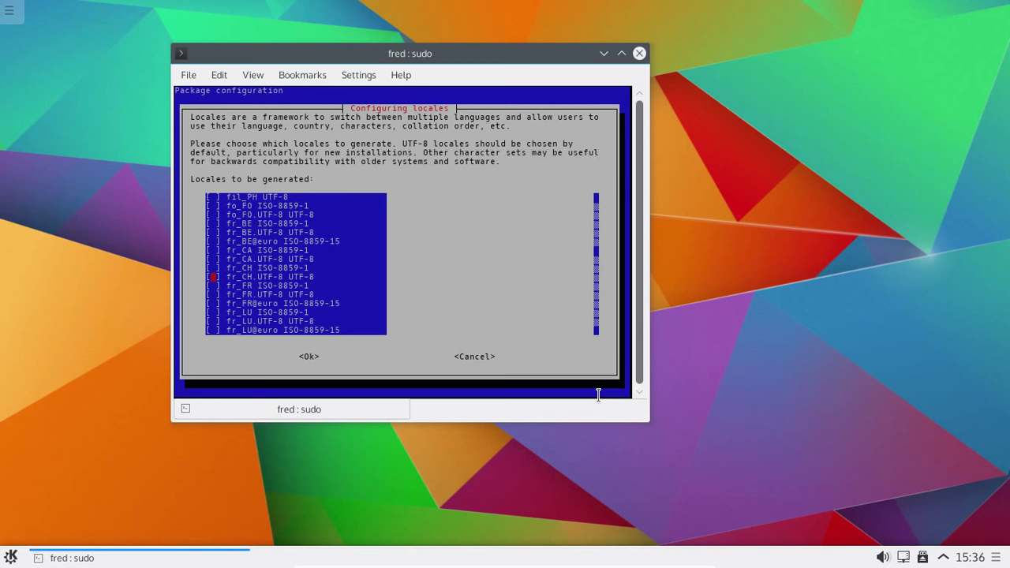
{"action": "key", "text": "Down"}
{"action": "key", "text": "Down"}
{"action": "key", "text": "Down"}
{"action": "key", "text": "Down"}
{"action": "key", "text": "Down"}
{"action": "key", "text": "Up"}
{"action": "key", "text": "Up"}
{"action": "key", "text": "Up"}
{"action": "key", "text": "space"}
{"action": "key", "text": "Tab"}
{"action": "key", "text": "Return"}
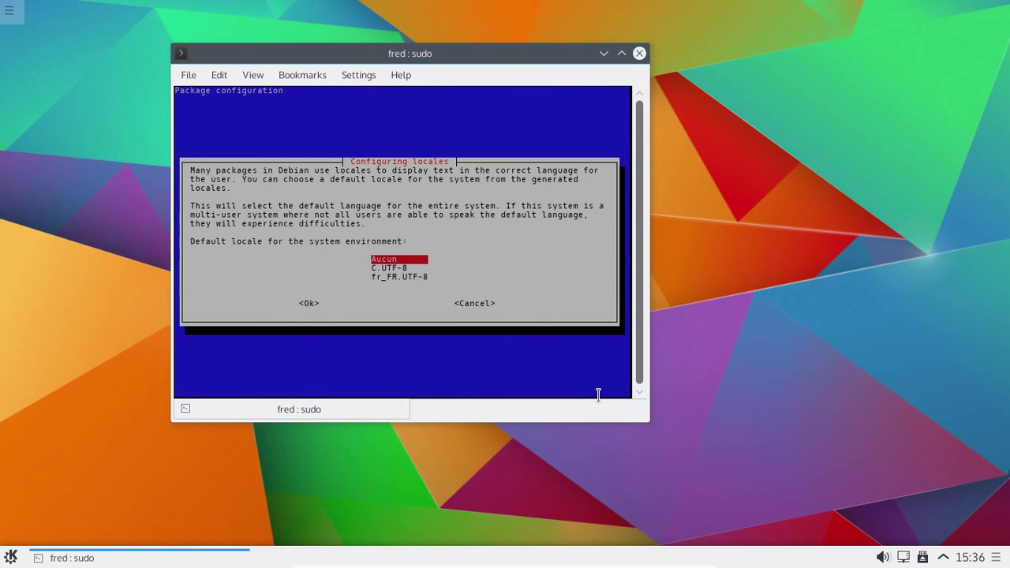
Choose fr_FR.UTF-8 as the default locale for the system environment and generate the locales.
{"action": "key", "text": "Down"}
{"action": "key", "text": "Down"}
{"action": "key", "text": "Tab"}
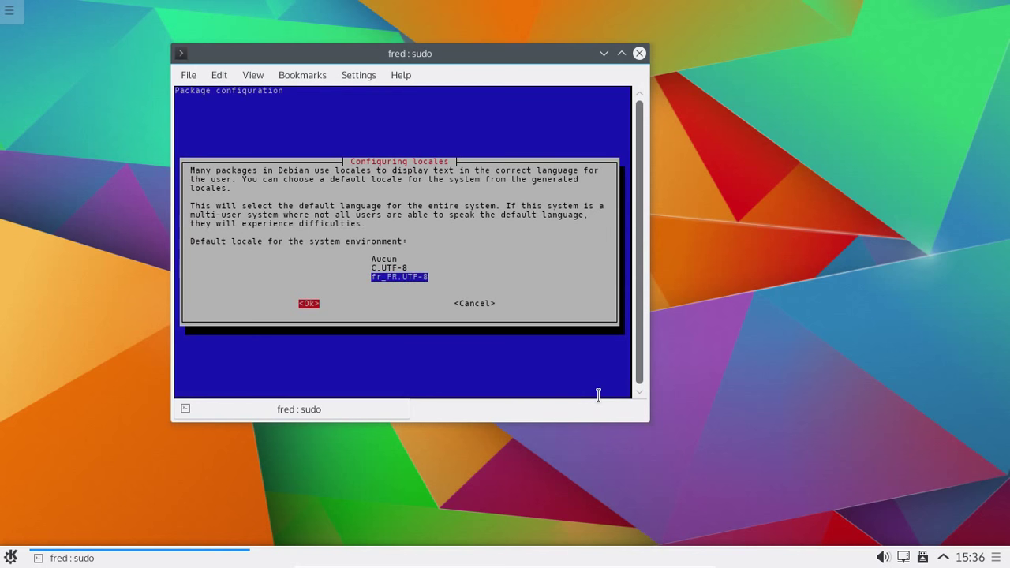
{"action": "key", "text": "Return"}
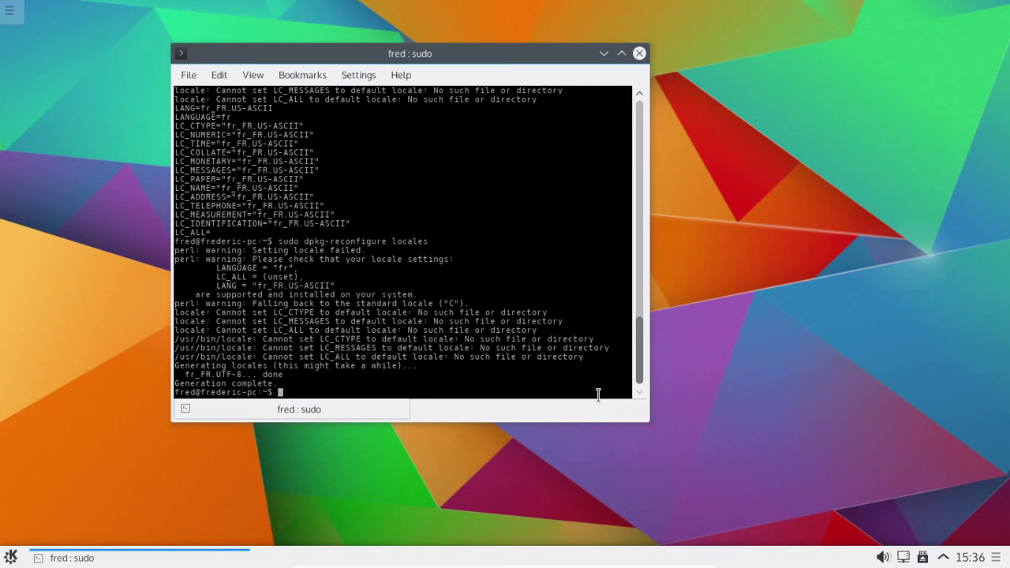
Exit the terminal and log out of the Plasma session, closing the Plasma crash report dialog without reporting.
{"action": "type", "text": "exit"}
{"action": "key", "text": "Return"}
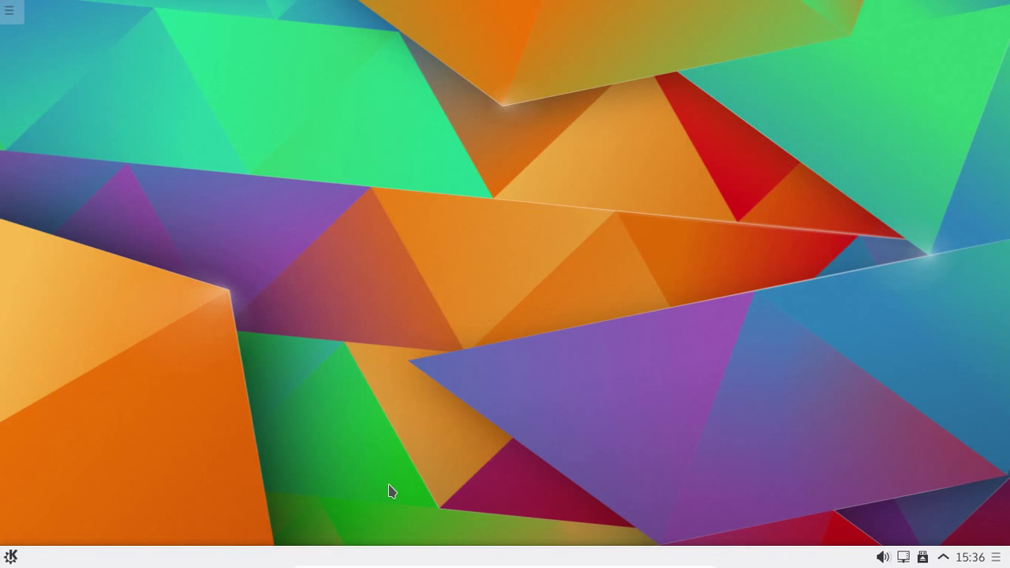
{"action": "left_click", "coordinate": [13, 558]}
{"action": "left_click", "coordinate": [316, 510]}
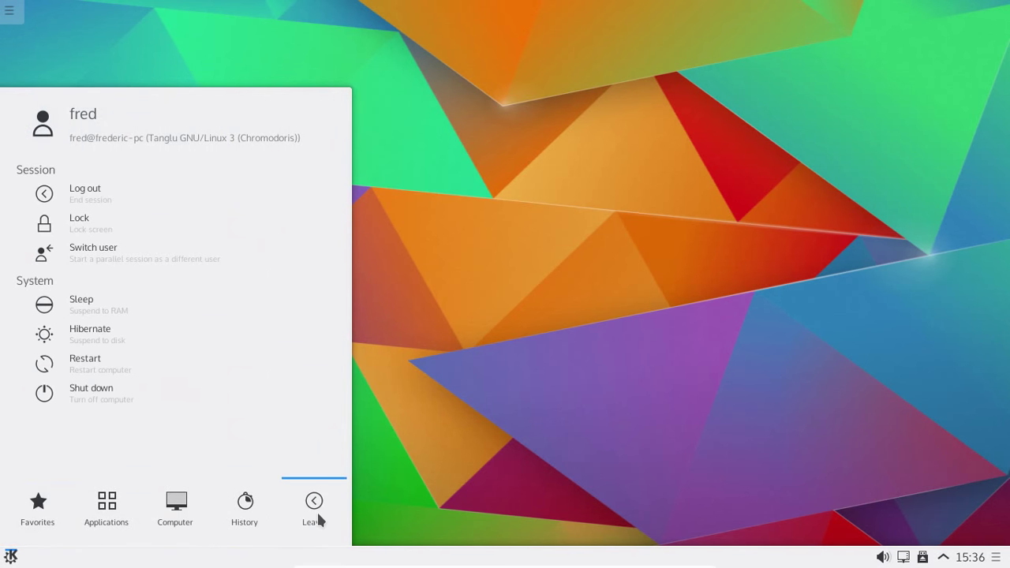
{"action": "left_click", "coordinate": [87, 195]}
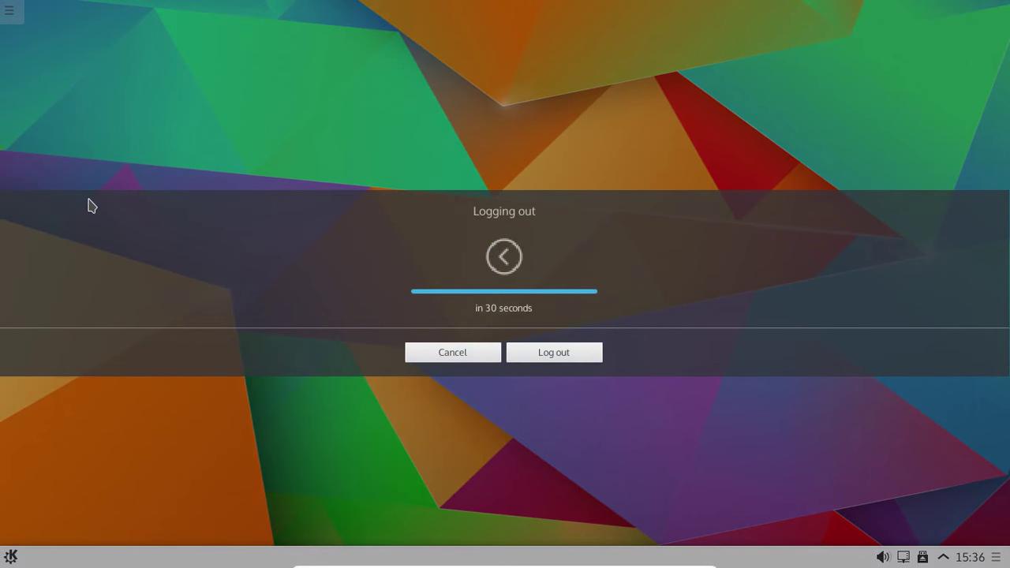
{"action": "left_click", "coordinate": [556, 354]}
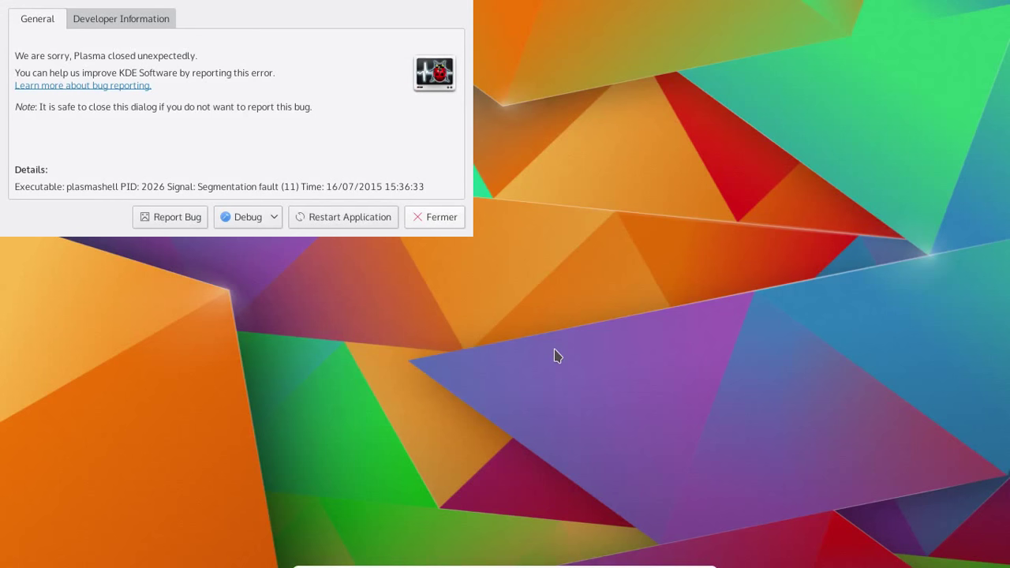
{"action": "left_click", "coordinate": [446, 221]}
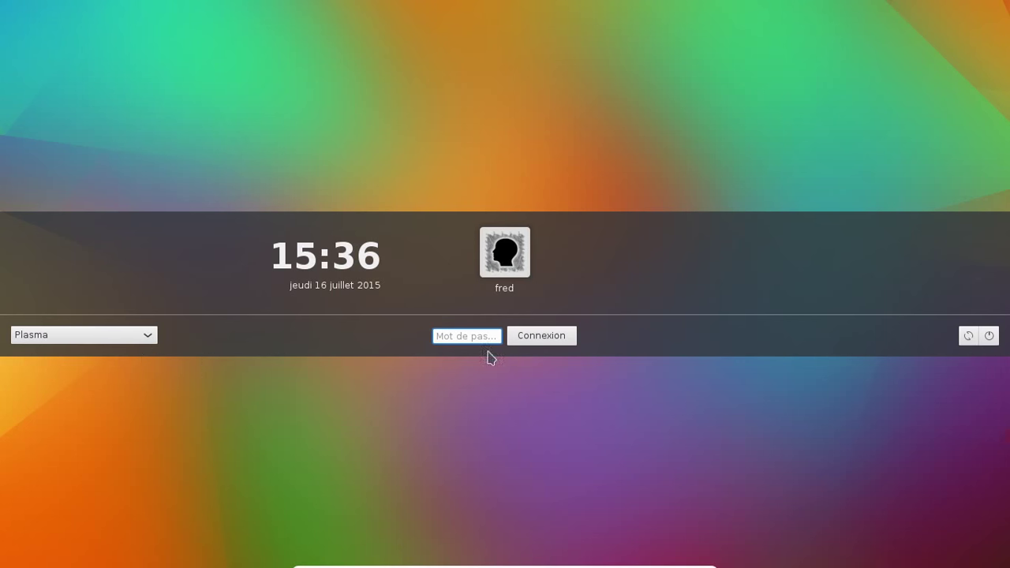
Log back in to the Plasma session by entering the account password.
{"action": "type", "text": "•••••••"}
{"action": "key", "text": "Return"}
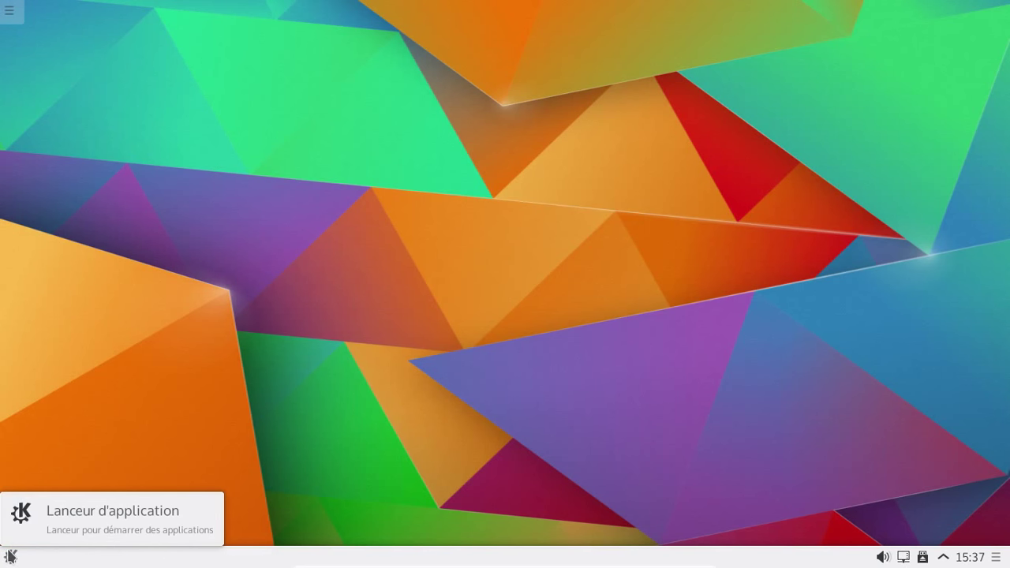
Check the folder names in the home directory with the Dolphin file manager and close it.
{"action": "left_click", "coordinate": [10, 557]}
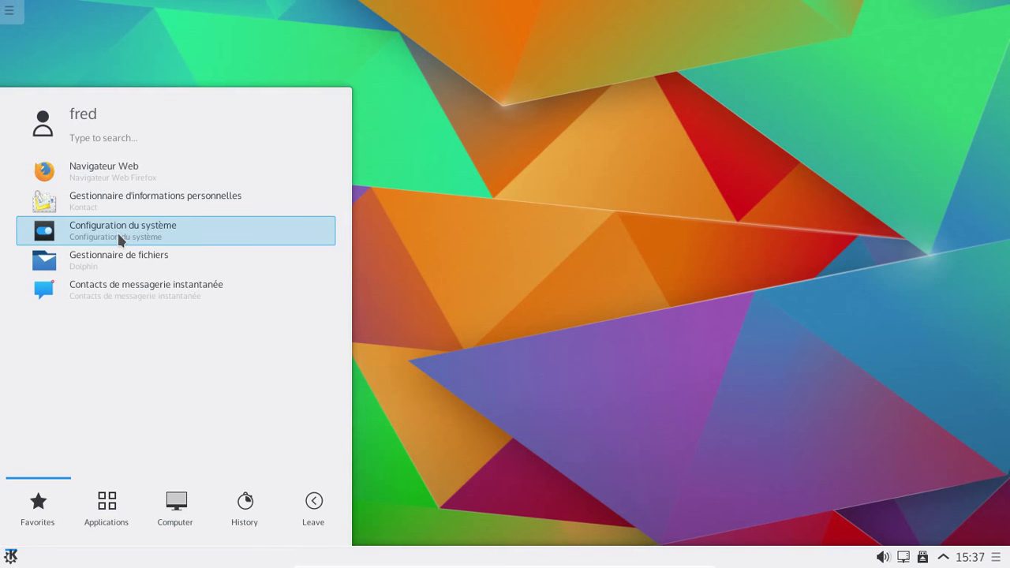
{"action": "left_click", "coordinate": [120, 260]}
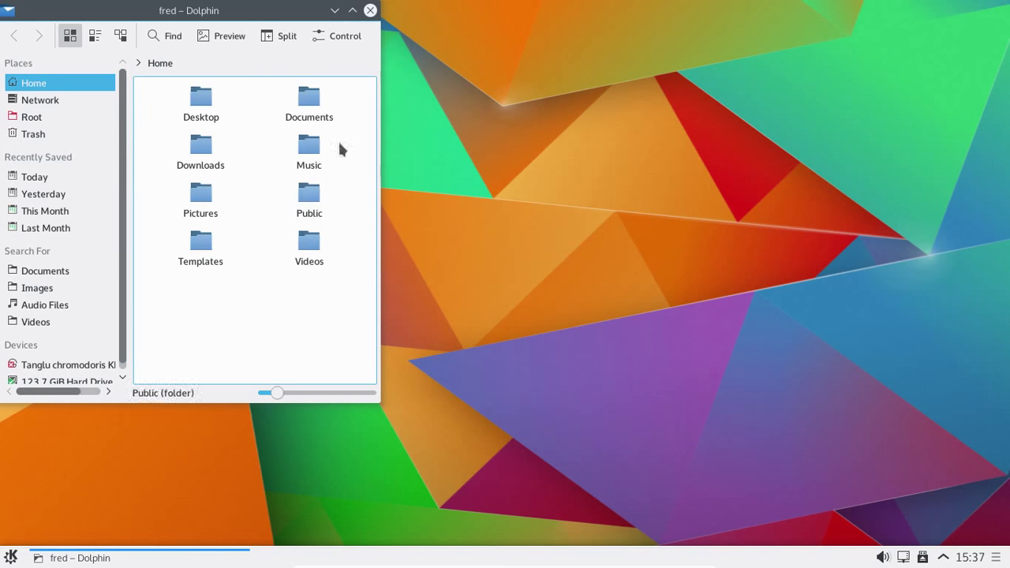
{"action": "left_click", "coordinate": [370, 10]}
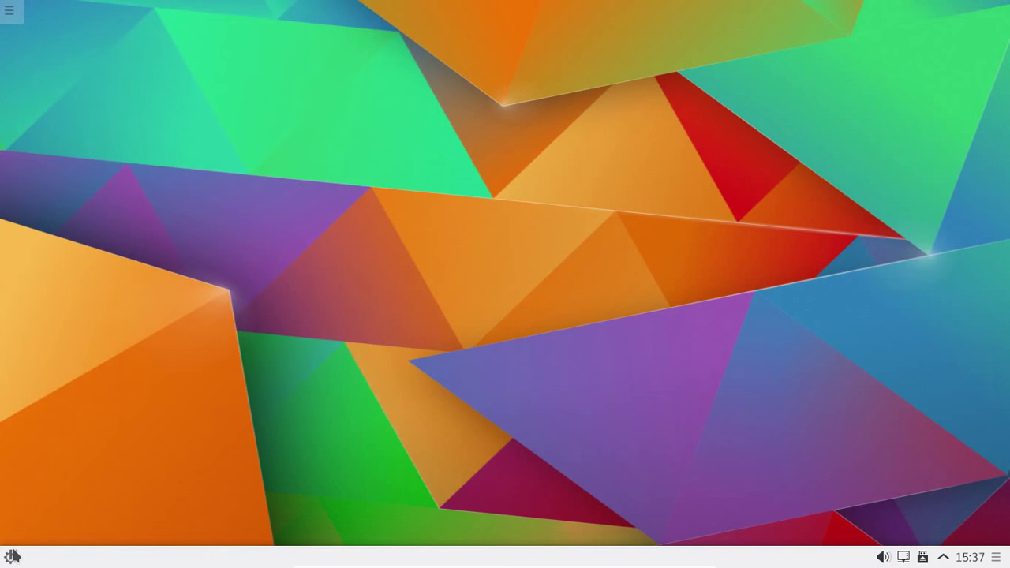
Launch Konsole and move its window away from the screen corner.
{"action": "left_click", "coordinate": [11, 556]}
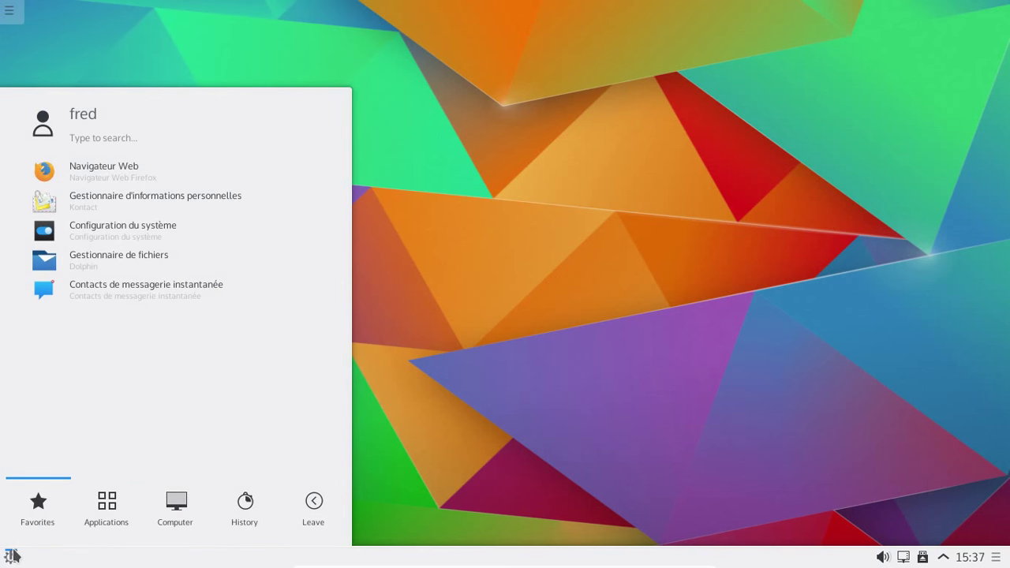
{"action": "type", "text": "konsole"}
{"action": "key", "text": "Return"}
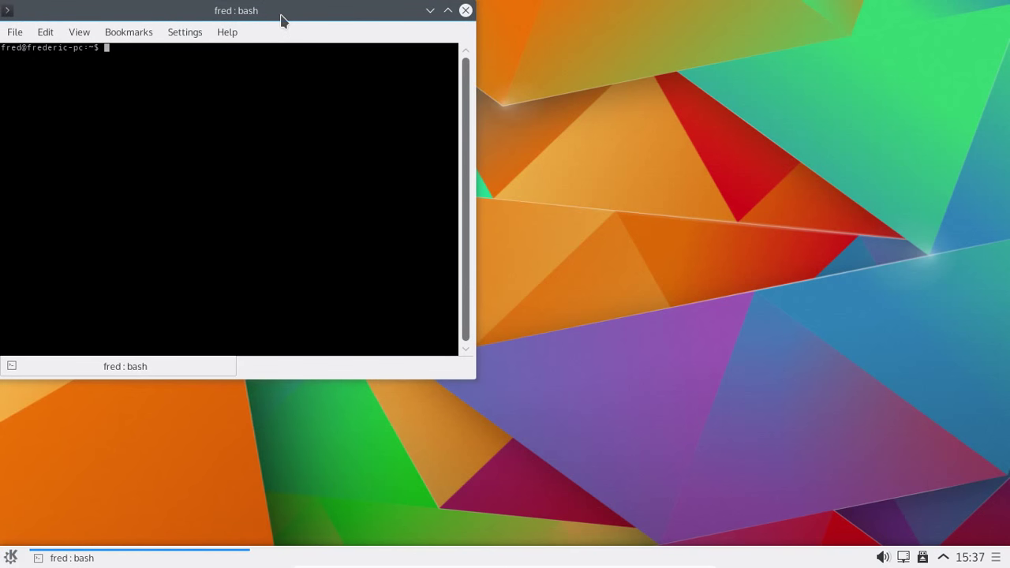
{"action": "left_click_drag", "start_coordinate": [282, 18], "coordinate": [387, 73]}
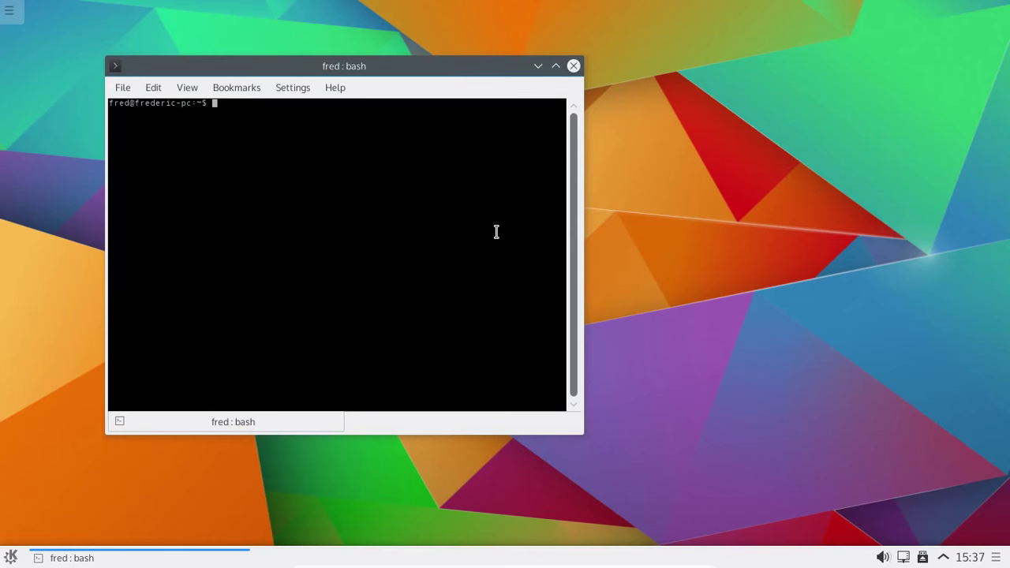
Start mc and look inside the home directory's .local folder and its share subfolder.
{"action": "type", "text": "mc"}
{"action": "key", "text": "Return"}
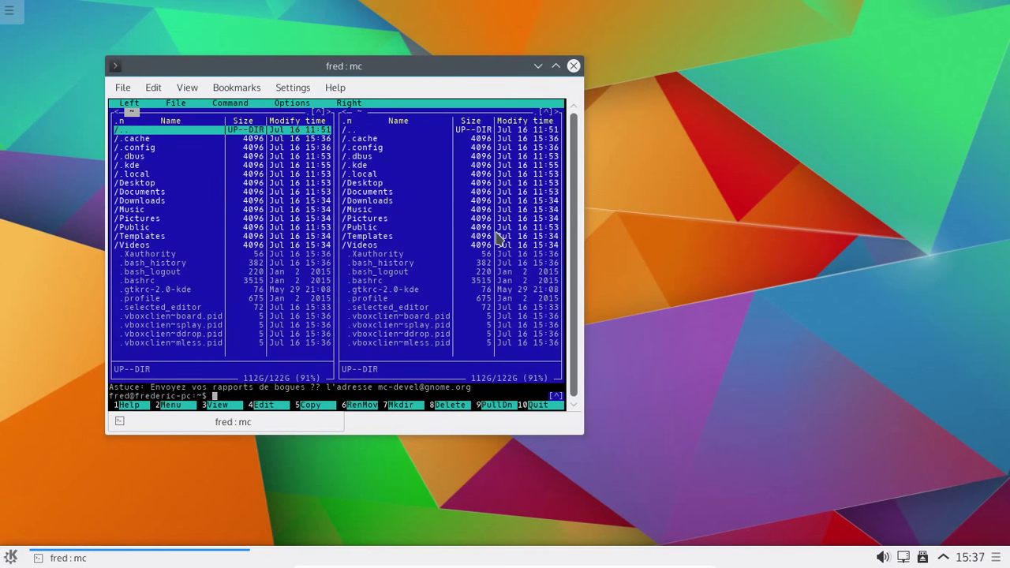
{"action": "key", "text": "Down"}
{"action": "key", "text": "Down"}
{"action": "key", "text": "Down"}
{"action": "key", "text": "Down"}
{"action": "key", "text": "Down"}
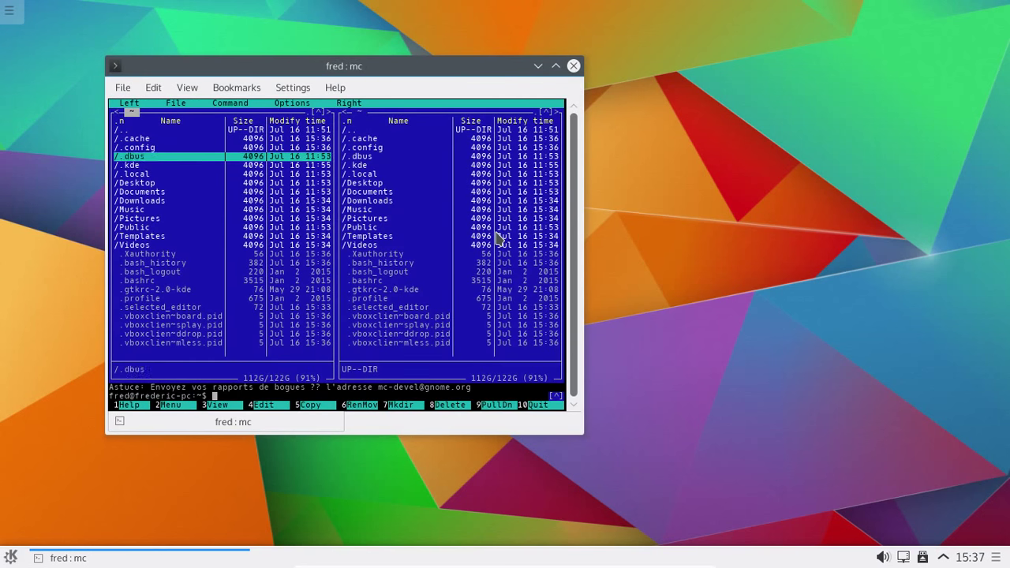
{"action": "key", "text": "Return"}
{"action": "key", "text": "Down"}
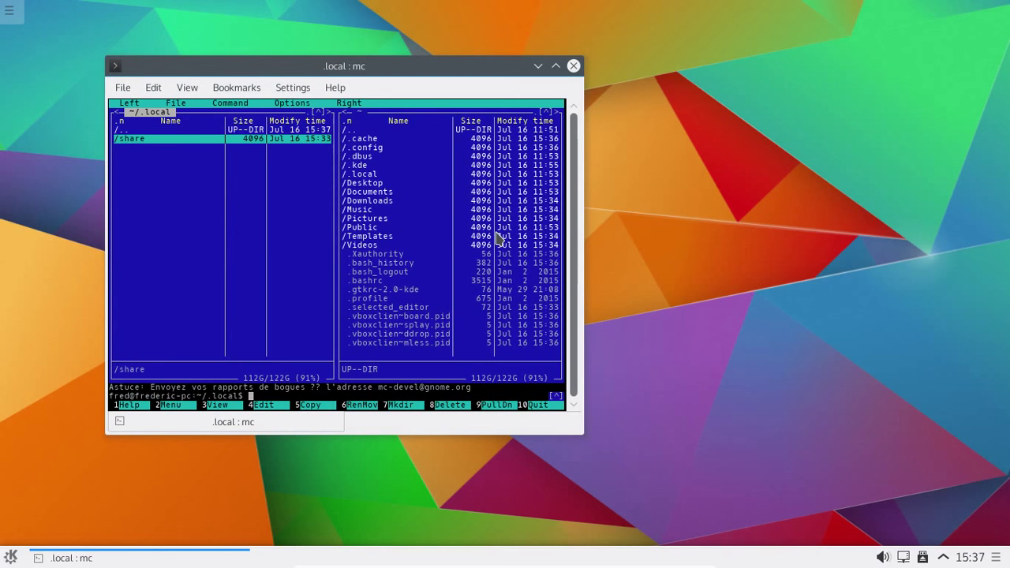
{"action": "key", "text": "Return"}
{"action": "key", "text": "Return"}
{"action": "key", "text": "Up"}
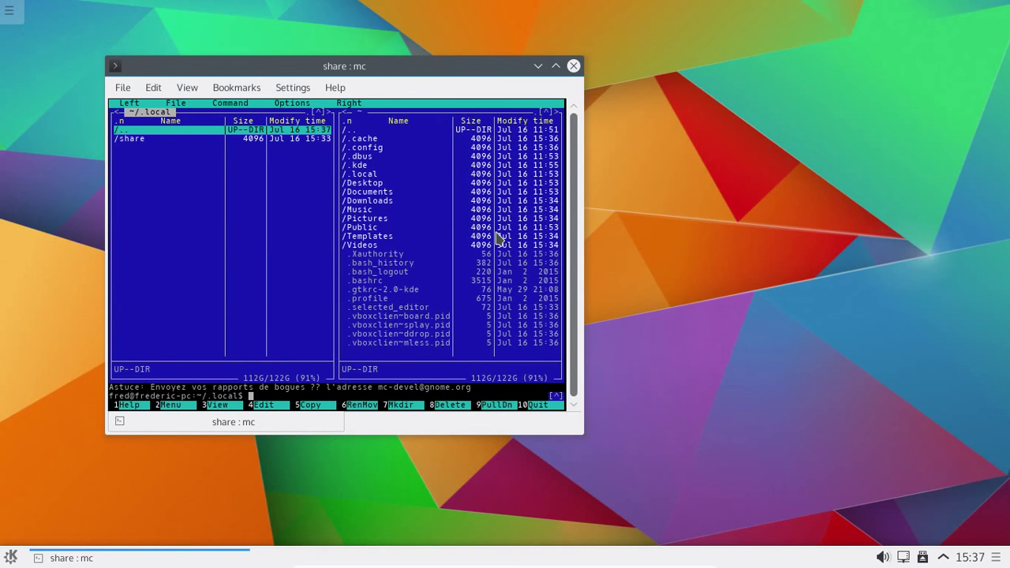
Check the user-dirs.dirs and user-dirs.locale files in the .config folder and quit mc.
{"action": "key", "text": "Return"}
{"action": "key", "text": "Up"}
{"action": "key", "text": "Up"}
{"action": "key", "text": "Up"}
{"action": "key", "text": "Up"}
{"action": "key", "text": "Down"}
{"action": "key", "text": "Return"}
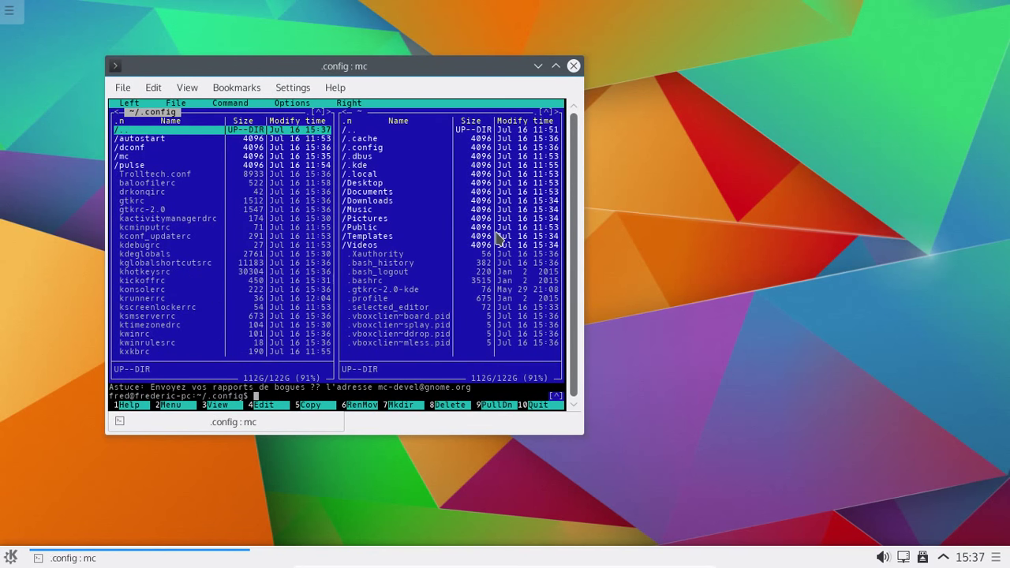
{"action": "key", "text": "End"}
{"action": "key", "text": "Up"}
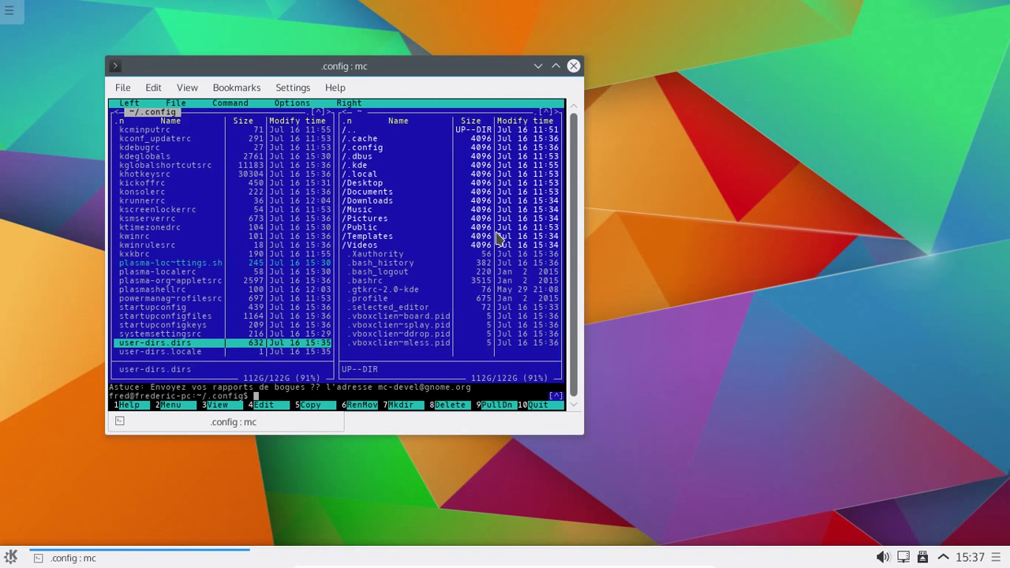
{"action": "key", "text": "Down"}
{"action": "type", "text": "exit"}
{"action": "key", "text": "Return"}
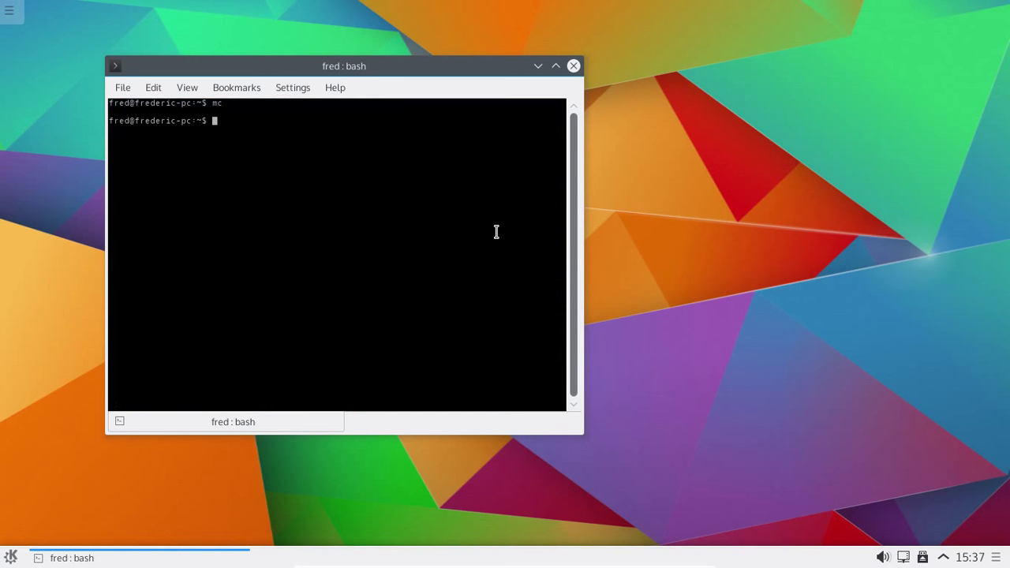
Run xdg-user-dirs-update again and list the contents of the home directory.
{"action": "type", "text": "sudo dpkg-reconfigure locales"}
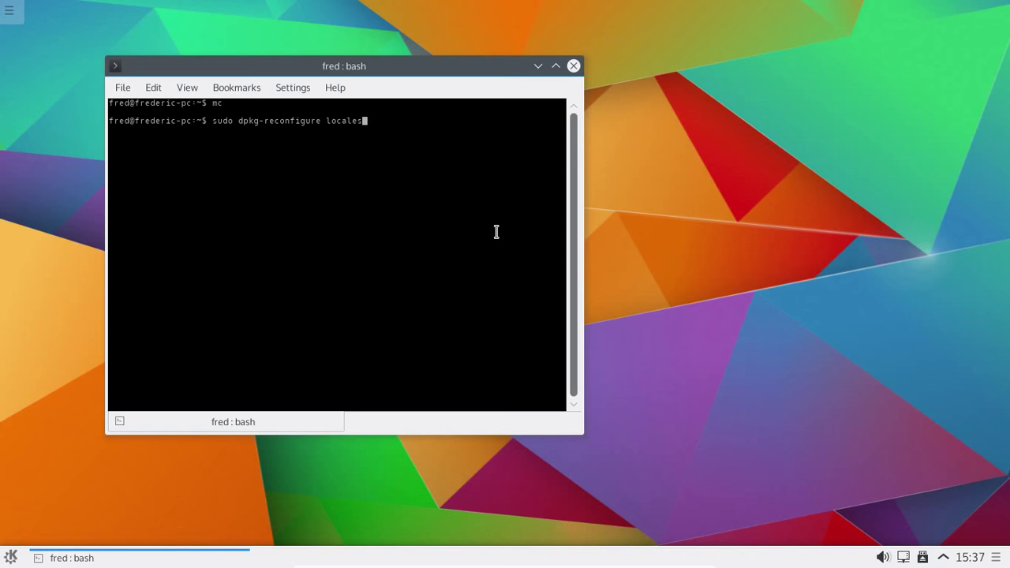
{"action": "key", "text": "ctrl+u"}
{"action": "type", "text": "xdg-user-dirs-update"}
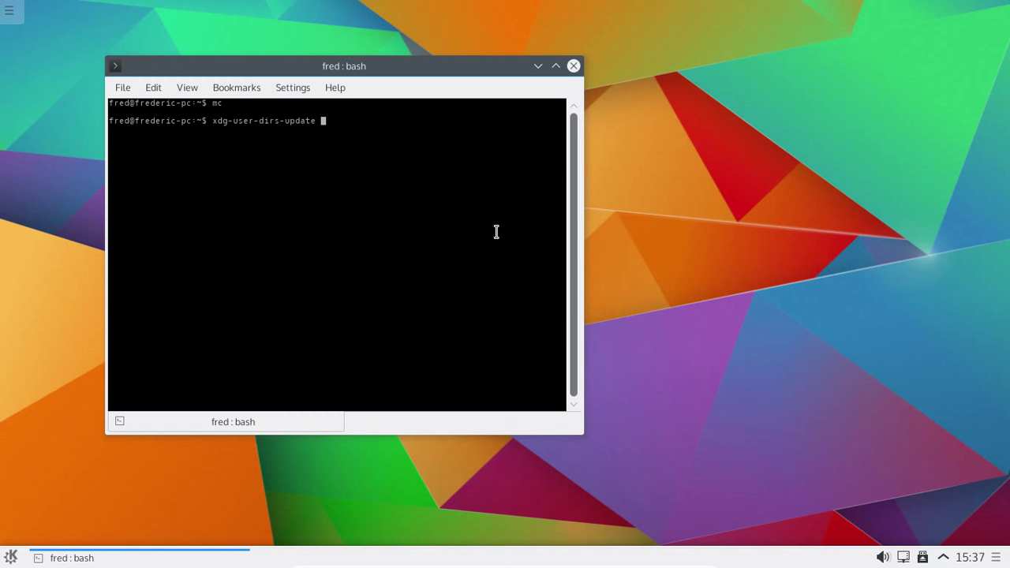
{"action": "key", "text": "Return"}
{"action": "type", "text": "ls"}
{"action": "key", "text": "Return"}
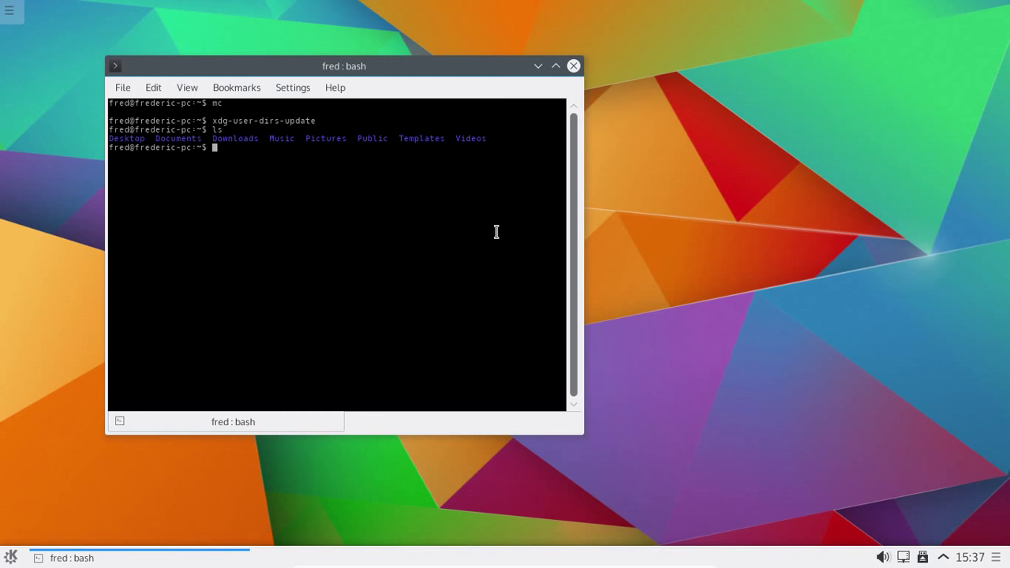
Display the current locale settings with the locale command and exit the terminal.
{"action": "type", "text": "locale"}
{"action": "key", "text": "Return"}
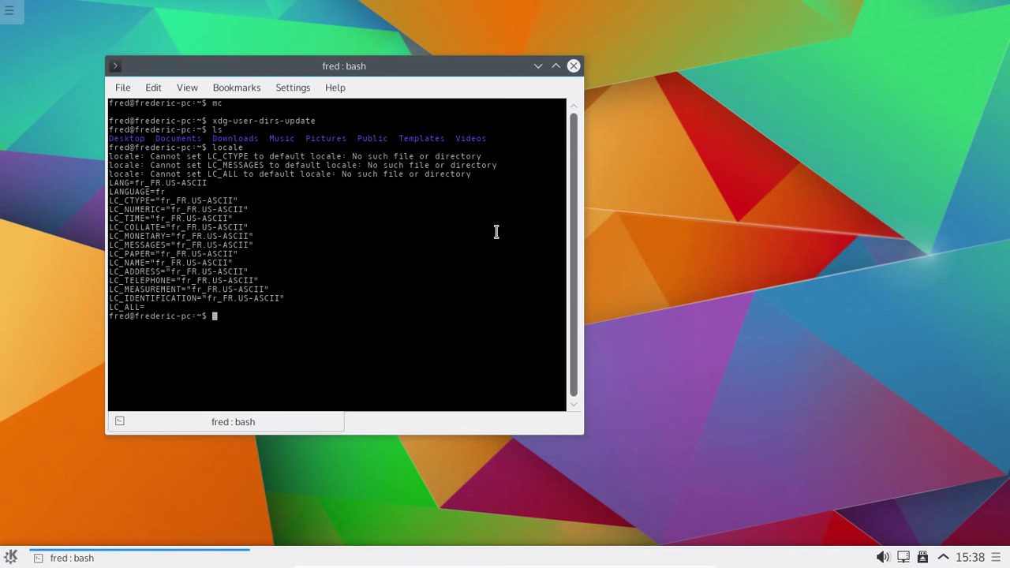
{"action": "type", "text": "exit"}
{"action": "key", "text": "Return"}
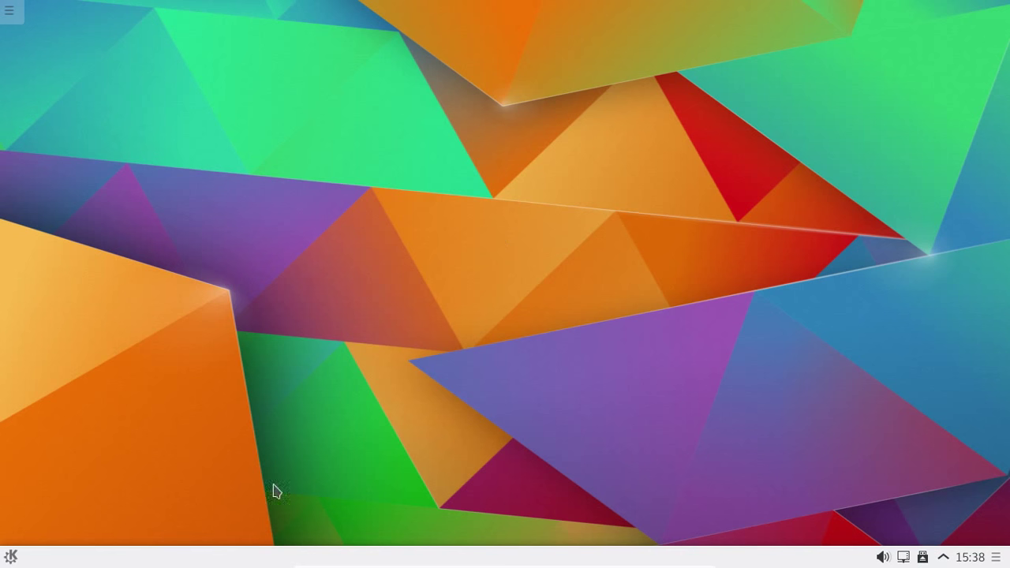
Open Firefox and close its first-run tab, keeping the Start Page tab.
{"action": "left_click", "coordinate": [11, 557]}
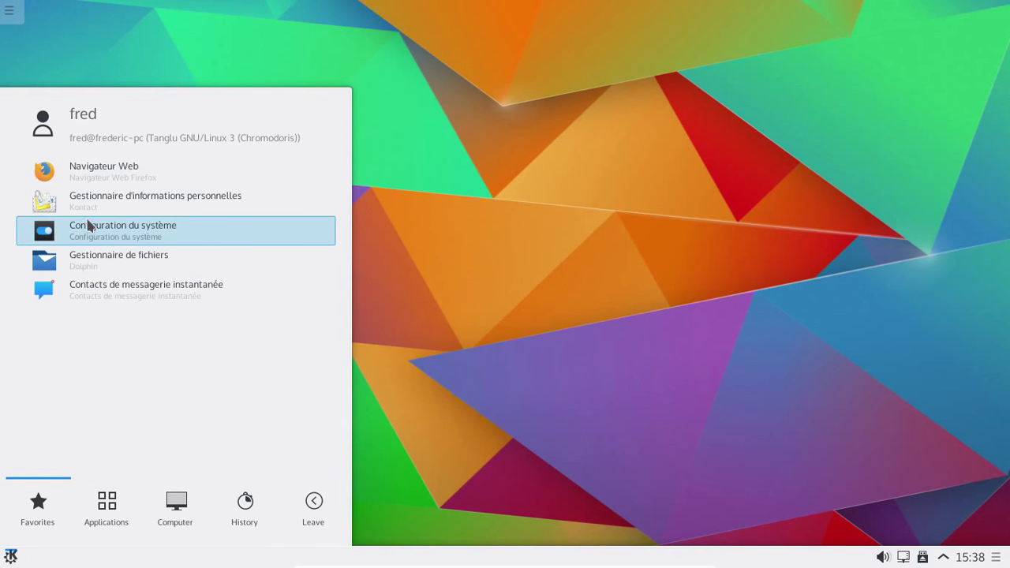
{"action": "left_click", "coordinate": [74, 169]}
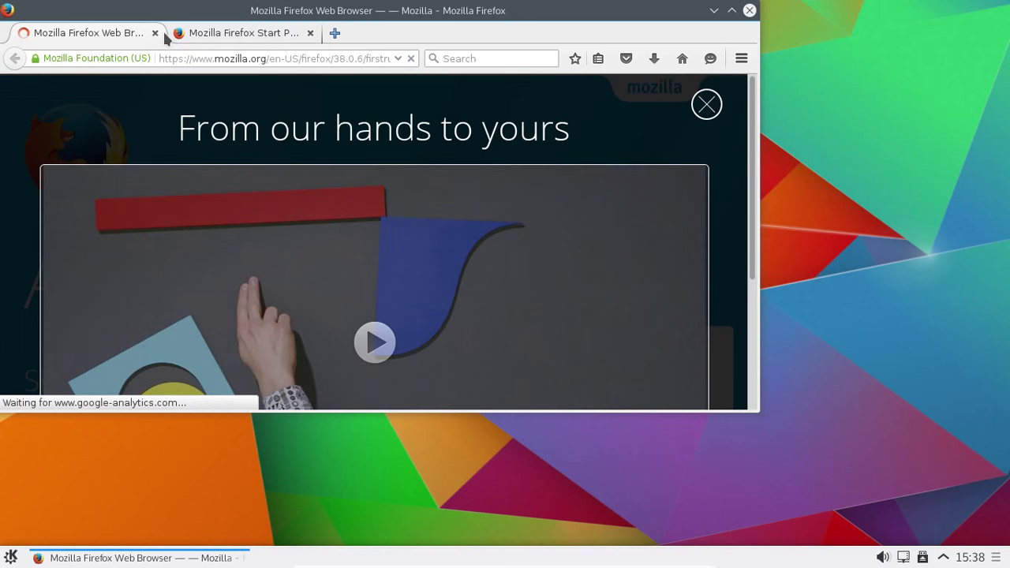
{"action": "left_click", "coordinate": [155, 33]}
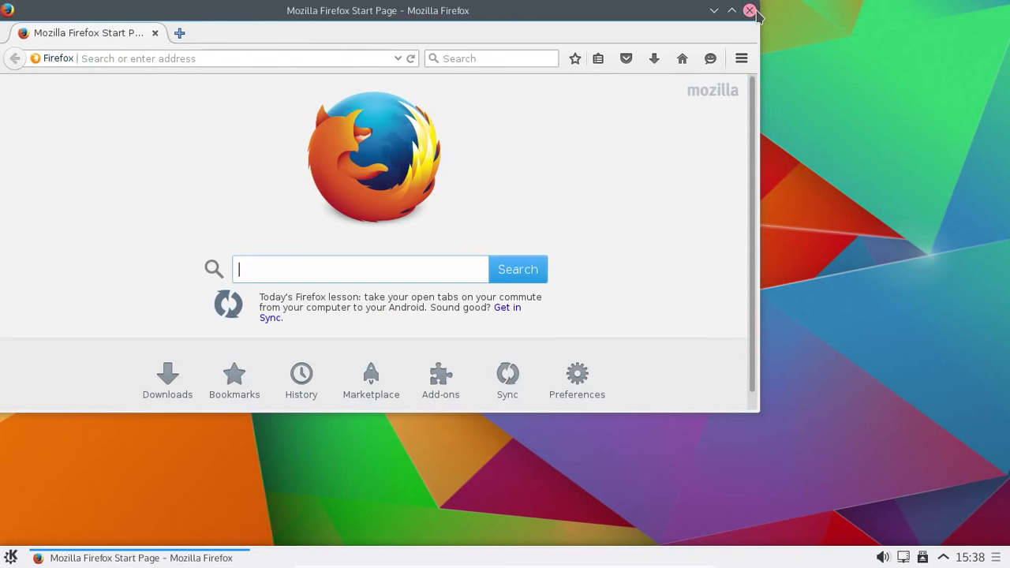
Close Firefox and search the application launcher for "app" and "install".
{"action": "left_click", "coordinate": [749, 10]}
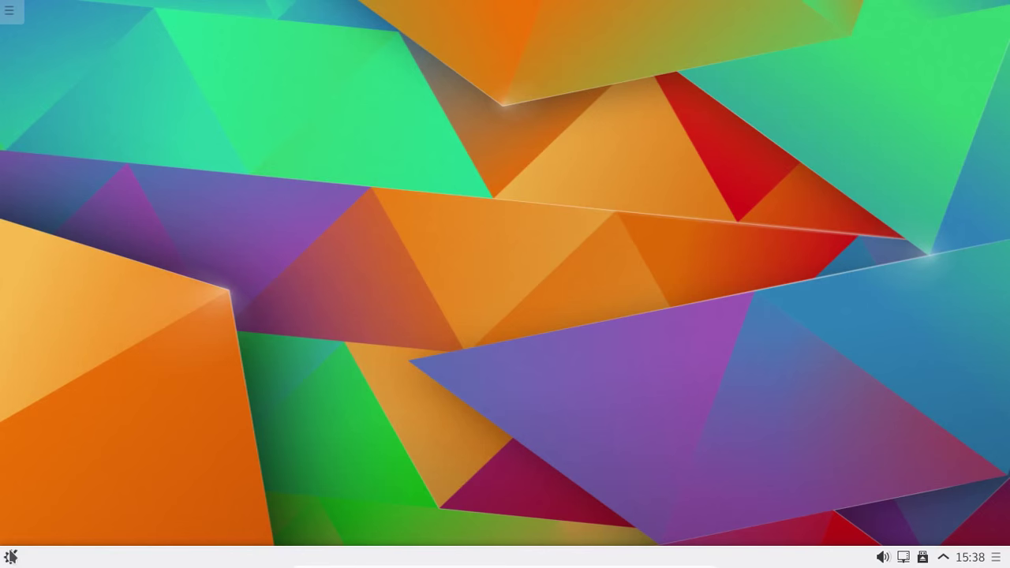
{"action": "left_click", "coordinate": [10, 557]}
{"action": "type", "text": "app"}
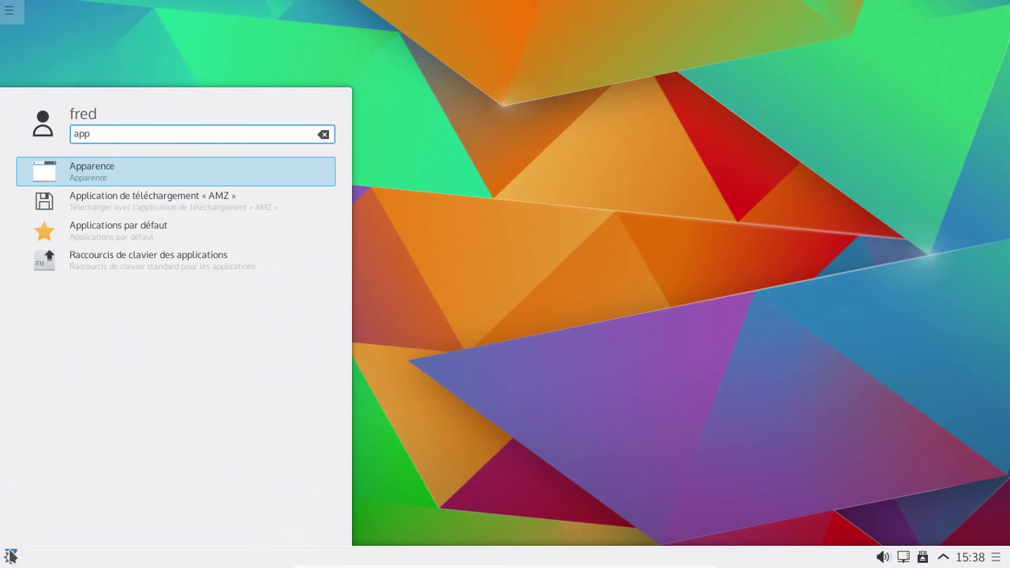
{"action": "key", "text": "BackSpace"}
{"action": "key", "text": "BackSpace"}
{"action": "key", "text": "BackSpace"}
{"action": "type", "text": "install"}
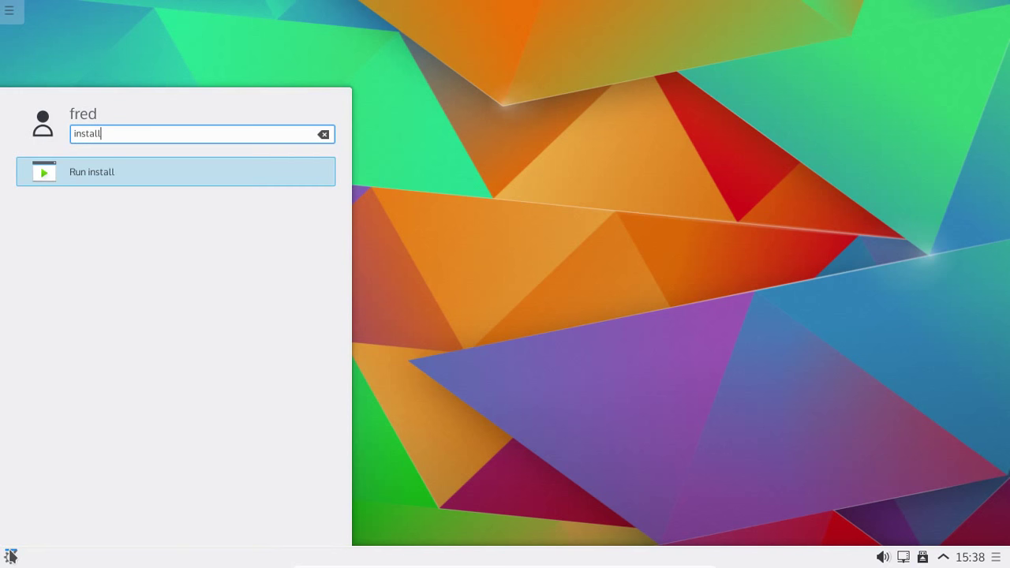
Search the application launcher for "synap" and "sol", clearing the search text after each.
{"action": "key", "text": "BackSpace"}
{"action": "key", "text": "BackSpace"}
{"action": "key", "text": "BackSpace"}
{"action": "key", "text": "BackSpace"}
{"action": "key", "text": "BackSpace"}
{"action": "key", "text": "BackSpace"}
{"action": "key", "text": "BackSpace"}
{"action": "type", "text": "syn"}
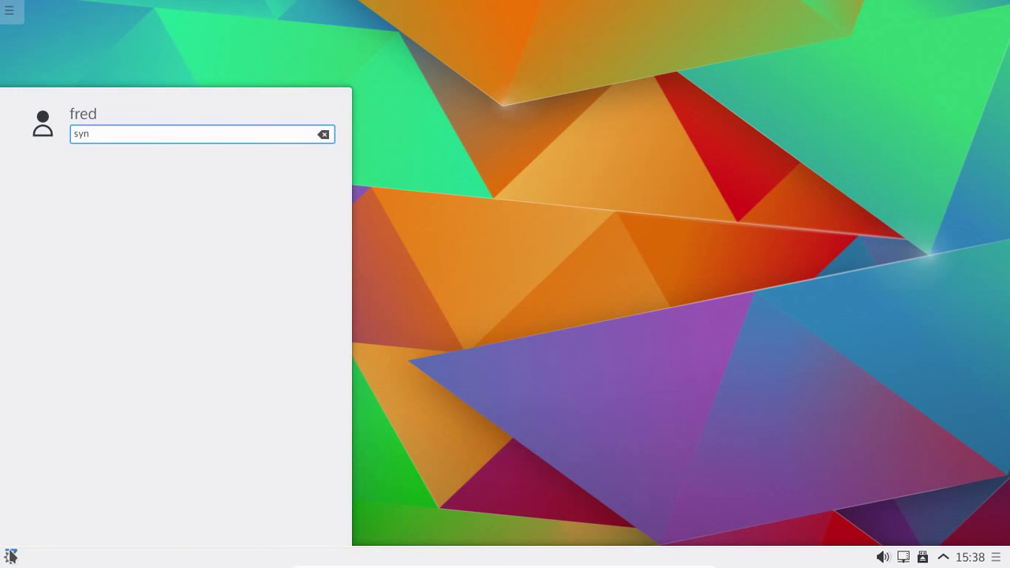
{"action": "type", "text": "ap"}
{"action": "key", "text": "BackSpace"}
{"action": "key", "text": "BackSpace"}
{"action": "key", "text": "BackSpace"}
{"action": "key", "text": "BackSpace"}
{"action": "key", "text": "BackSpace"}
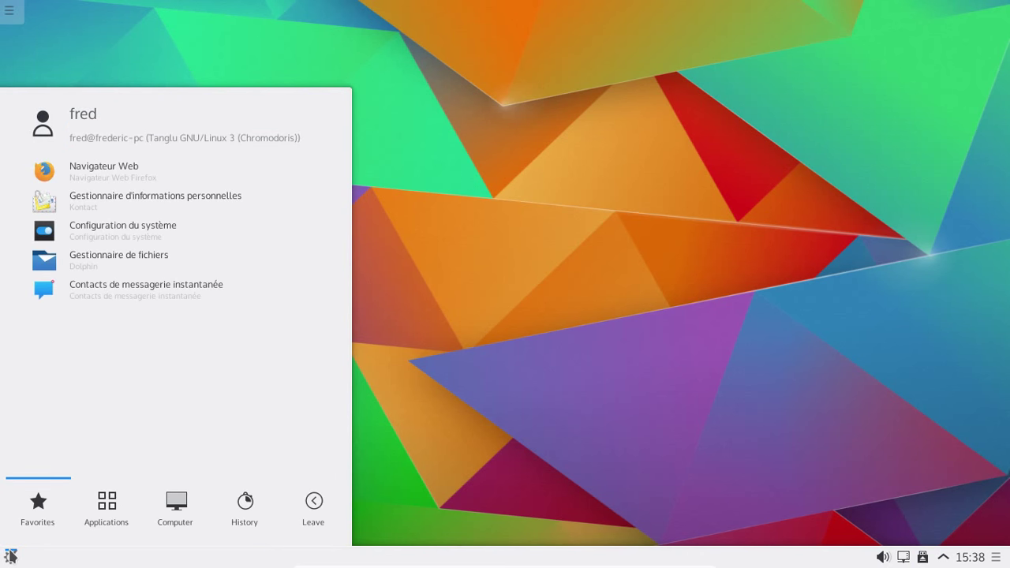
{"action": "type", "text": "sol"}
{"action": "key", "text": "BackSpace"}
{"action": "key", "text": "BackSpace"}
{"action": "key", "text": "BackSpace"}
Look through the Bureautique applications and launch Logithèque from the Système category.
{"action": "left_click", "coordinate": [122, 515]}
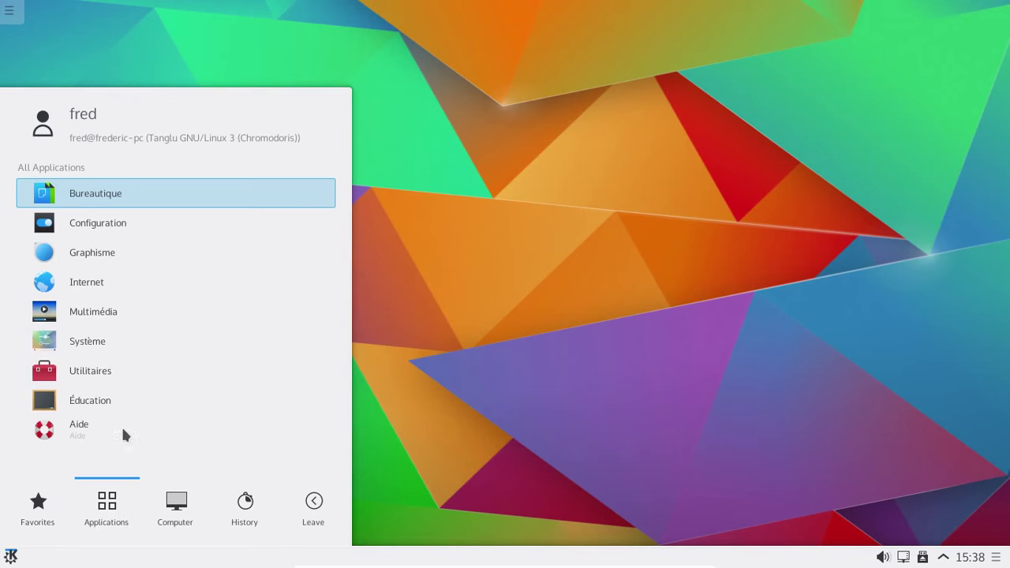
{"action": "left_click", "coordinate": [98, 198]}
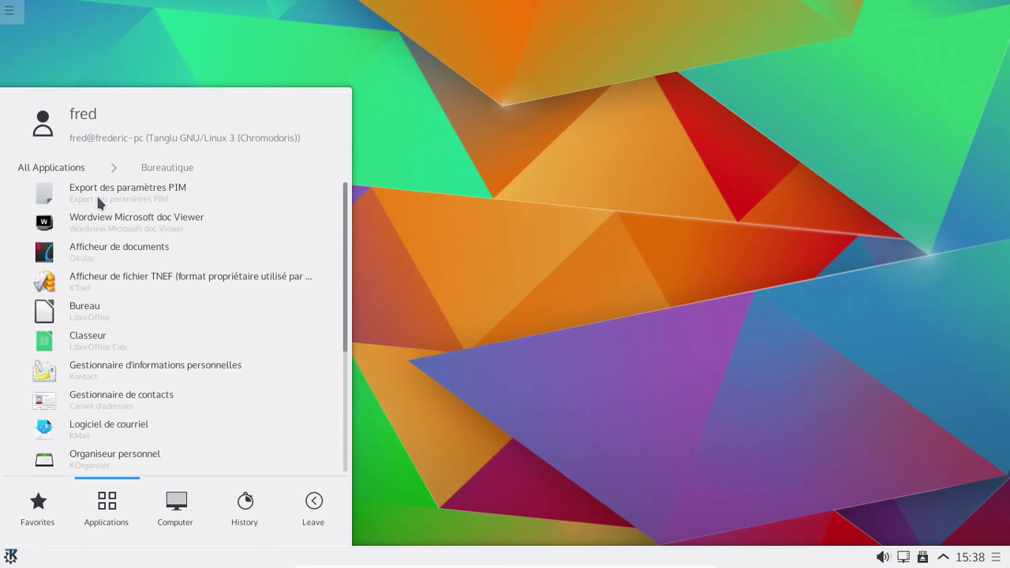
{"action": "scroll", "coordinate": [98, 199], "scroll_direction": "down", "scroll_amount": 5}
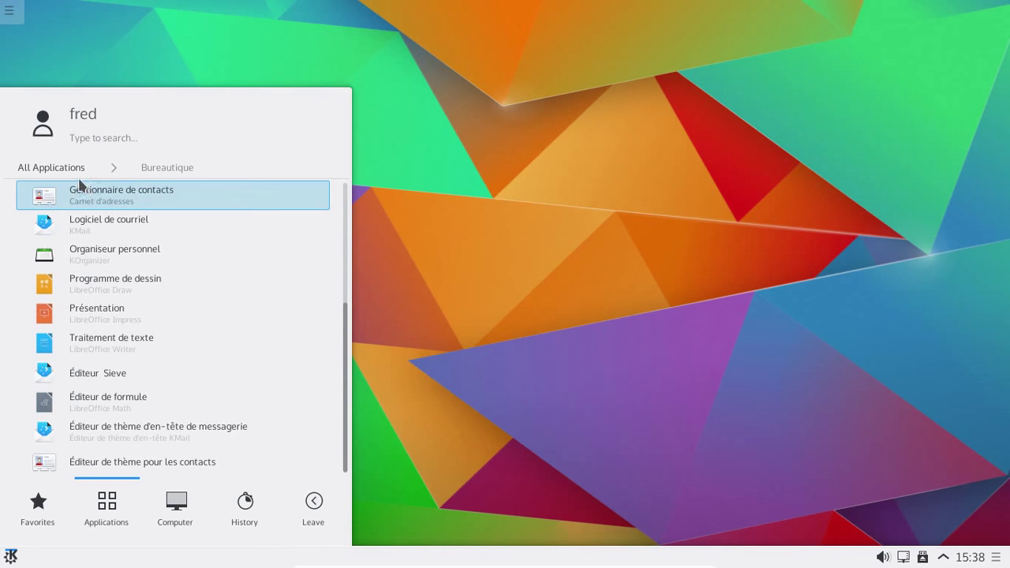
{"action": "scroll", "coordinate": [55, 186], "scroll_direction": "up", "scroll_amount": 1}
{"action": "left_click", "coordinate": [76, 175]}
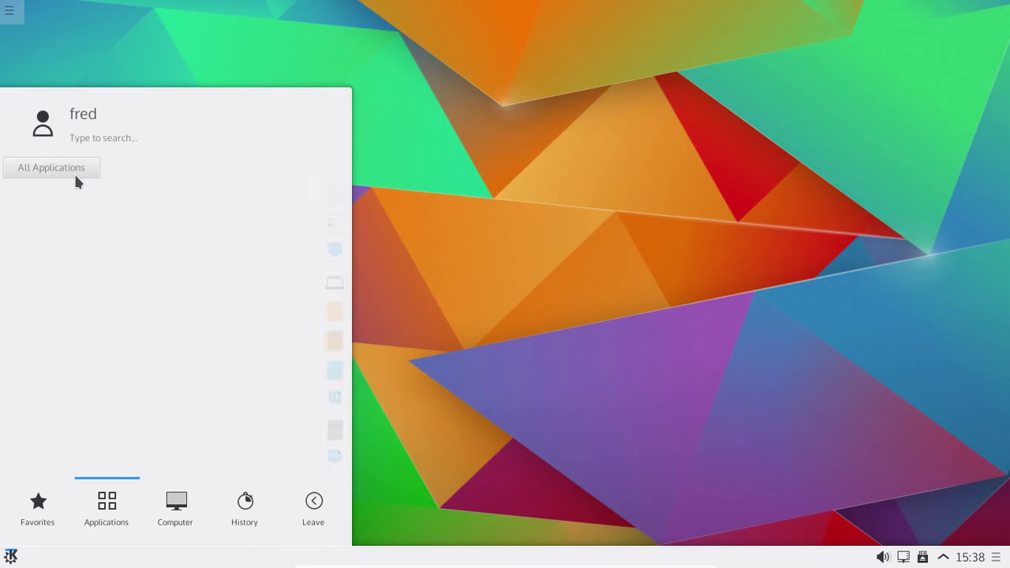
{"action": "left_click", "coordinate": [103, 349]}
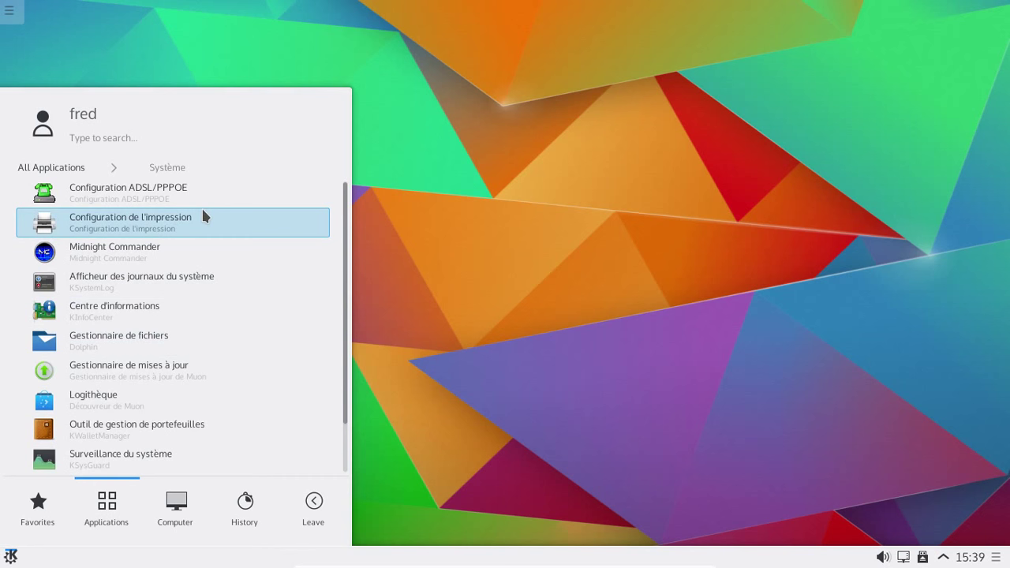
{"action": "left_click", "coordinate": [138, 414]}
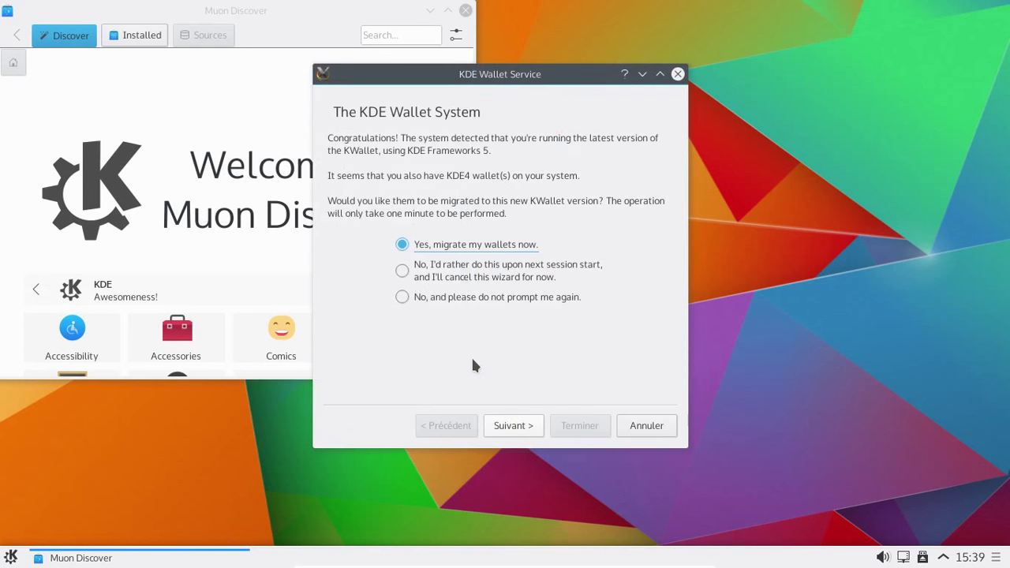
Decline the KDE wallet migration with no further prompting, and enlarge the Muon Discover window.
{"action": "left_click", "coordinate": [479, 297]}
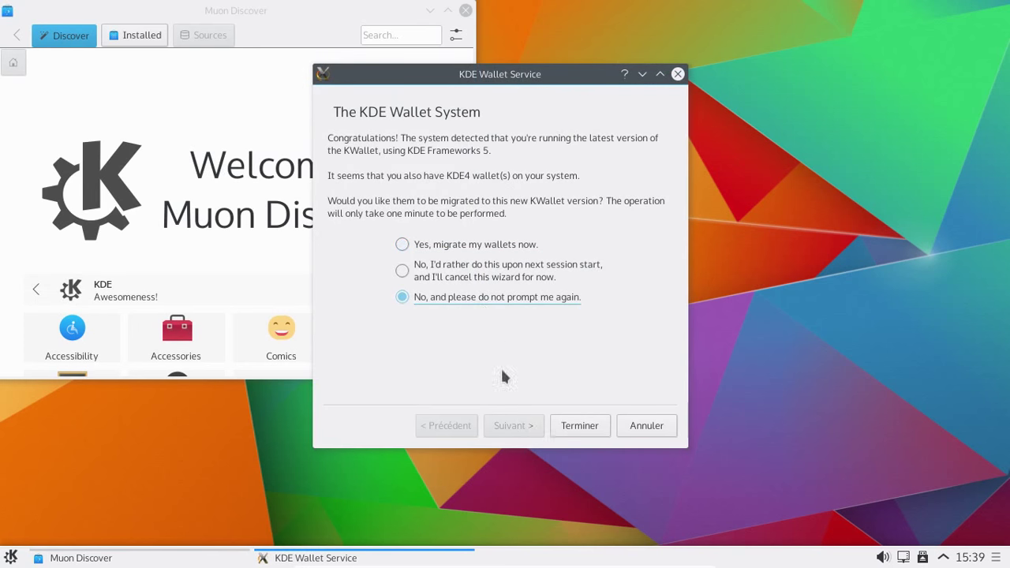
{"action": "left_click", "coordinate": [581, 426]}
{"action": "left_click_drag", "start_coordinate": [476, 378], "coordinate": [481, 418]}
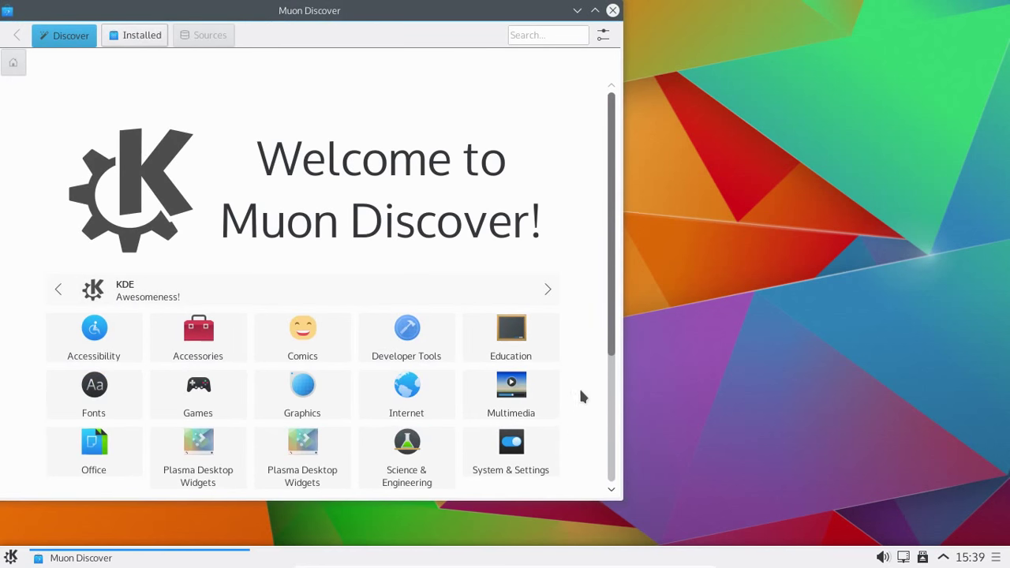
Search Muon Discover for firefox and mozilla, and return to its start page to look over the categories.
{"action": "left_click", "coordinate": [522, 34]}
{"action": "type", "text": "firefox"}
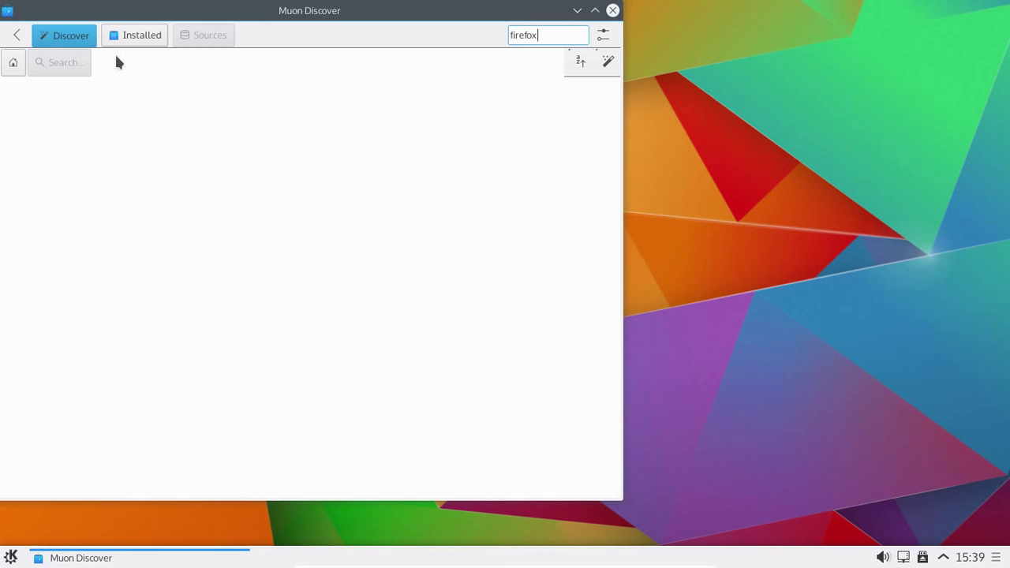
{"action": "left_click", "coordinate": [81, 39]}
{"action": "double_click", "coordinate": [512, 35]}
{"action": "key", "text": "BackSpace"}
{"action": "type", "text": "mozilla"}
{"action": "left_click_drag", "start_coordinate": [546, 36], "coordinate": [489, 29]}
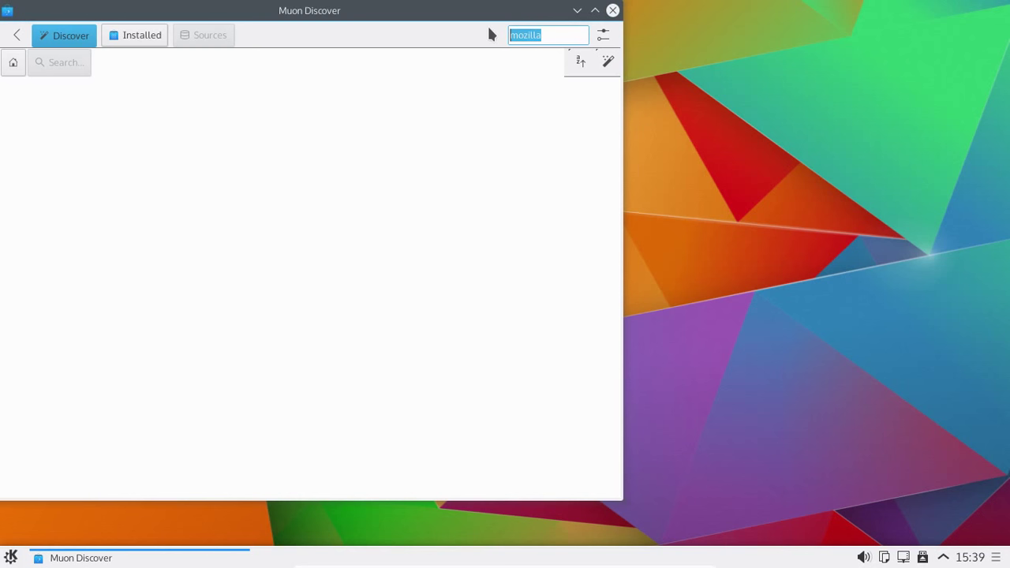
{"action": "type", "text": "firefox"}
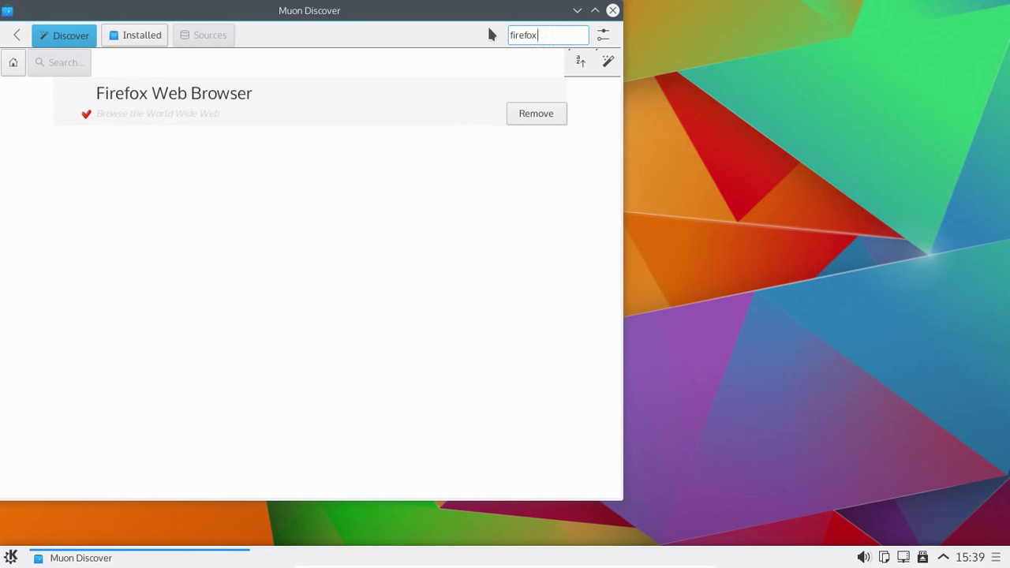
{"action": "left_click", "coordinate": [13, 63]}
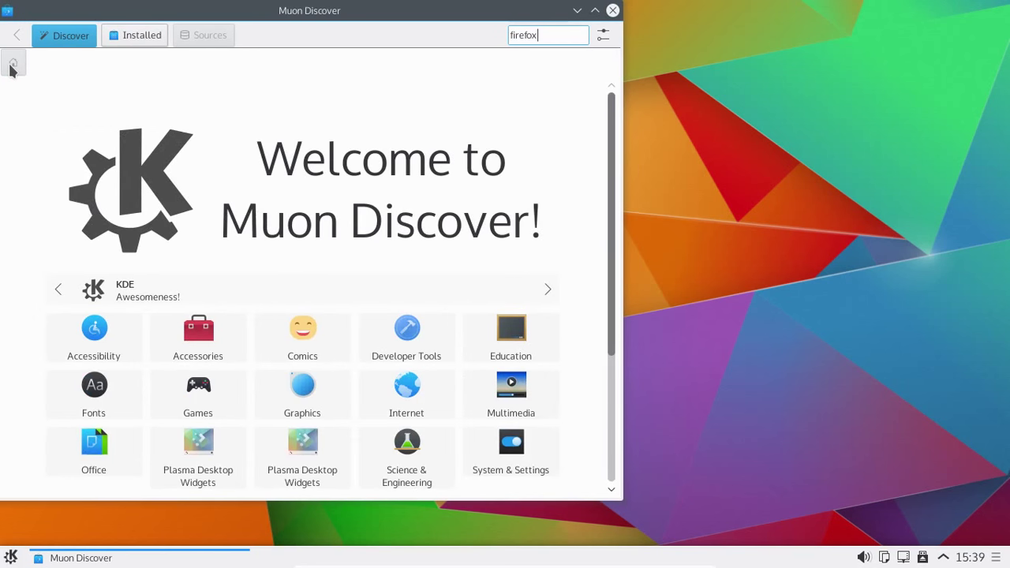
{"action": "scroll", "coordinate": [474, 118], "scroll_direction": "down", "scroll_amount": 4}
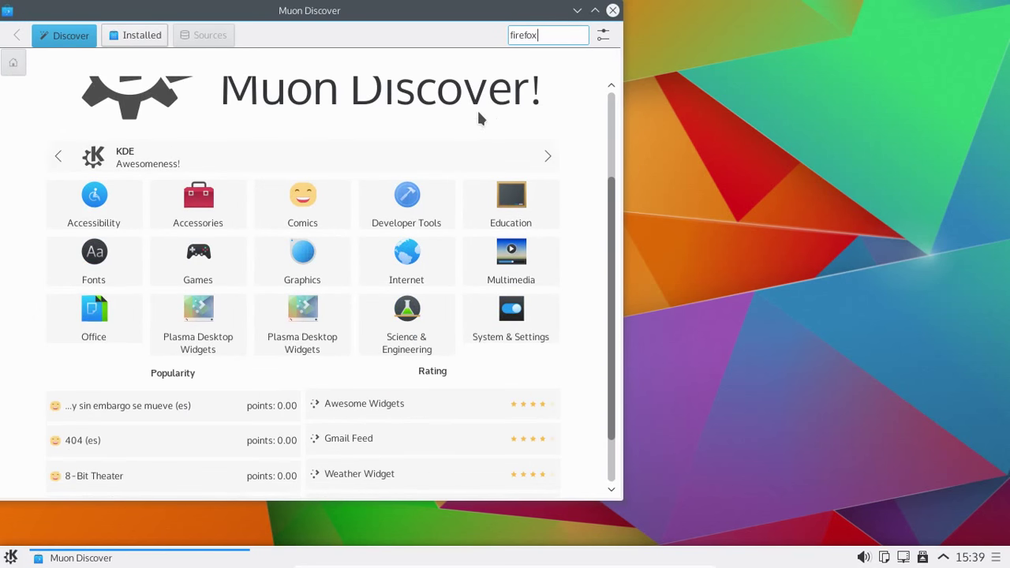
{"action": "scroll", "coordinate": [478, 116], "scroll_direction": "up", "scroll_amount": 3}
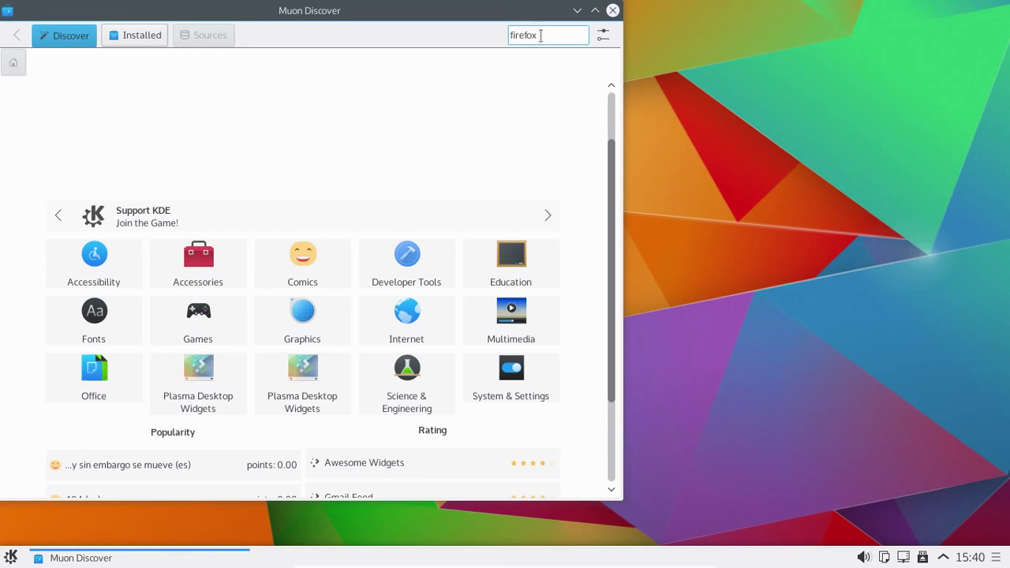
Search Muon Discover for libreoffice and close the software centre.
{"action": "left_click_drag", "start_coordinate": [545, 36], "coordinate": [490, 36]}
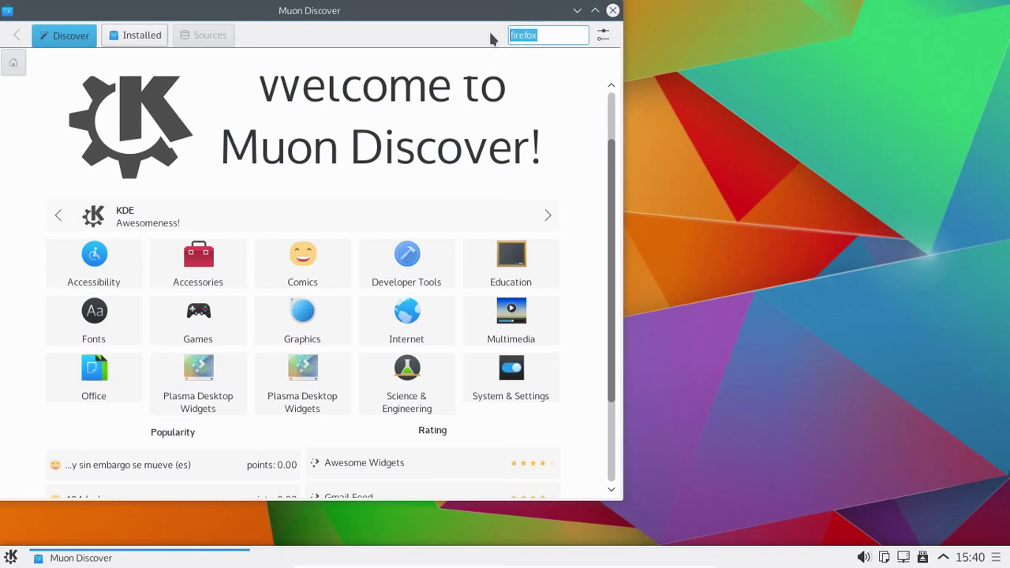
{"action": "type", "text": "li"}
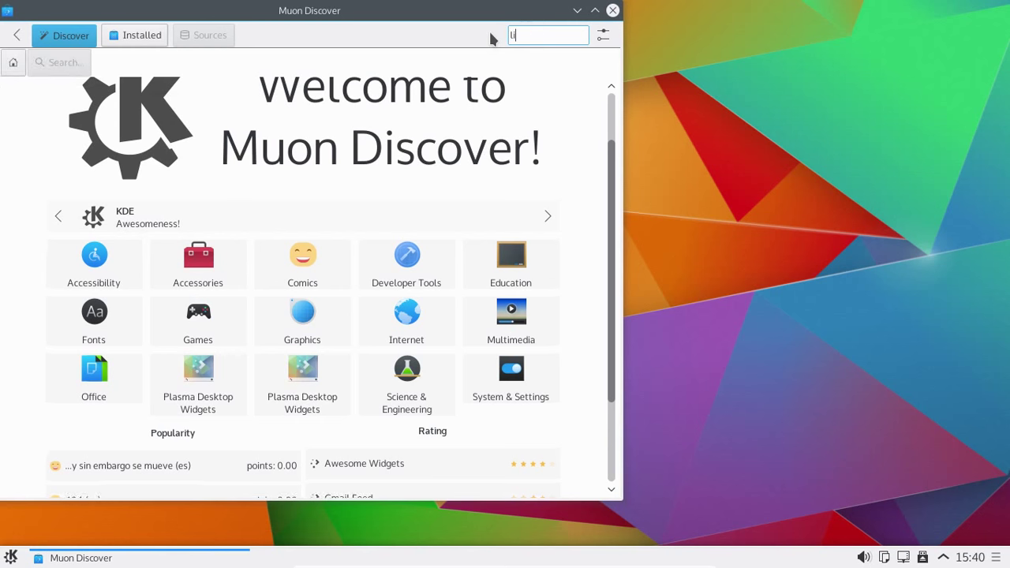
{"action": "type", "text": "broff"}
{"action": "key", "text": "BackSpace"}
{"action": "key", "text": "BackSpace"}
{"action": "key", "text": "BackSpace"}
{"action": "key", "text": "BackSpace"}
{"action": "type", "text": "reoffice"}
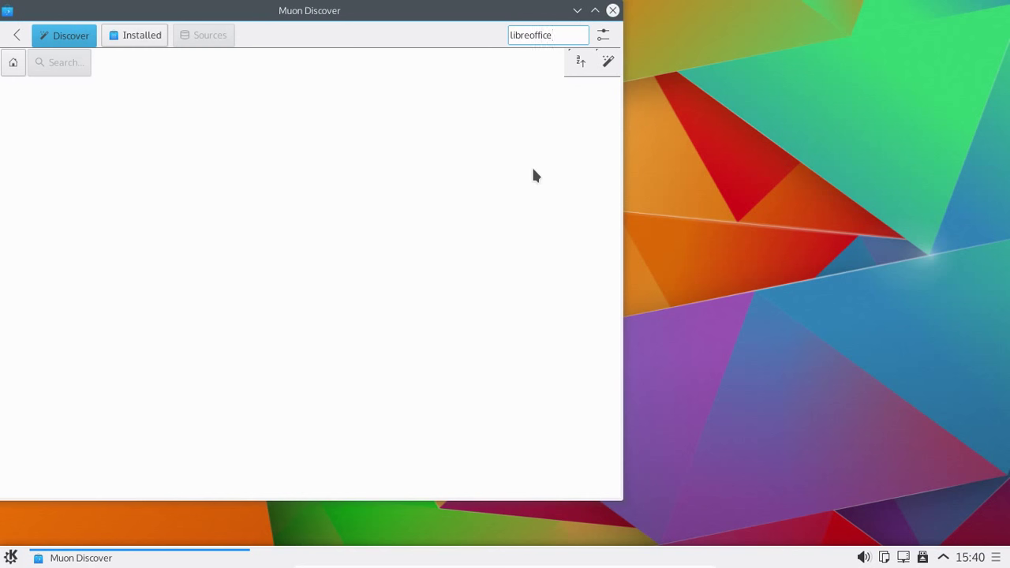
{"action": "key", "text": "BackSpace"}
{"action": "key", "text": "BackSpace"}
{"action": "type", "text": "ce"}
{"action": "left_click", "coordinate": [612, 10]}
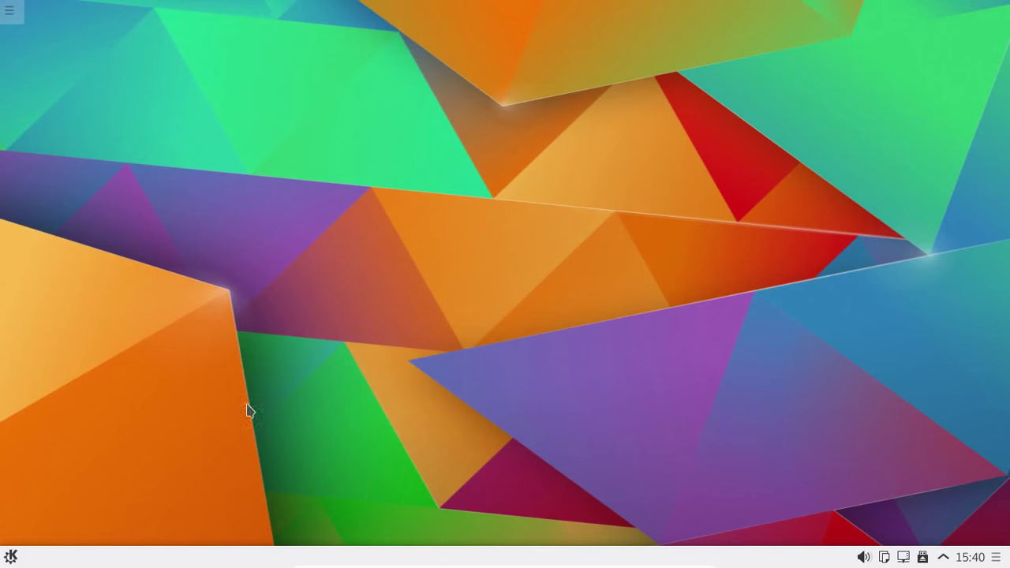
Open Konsole and move its window away from the corner of the desktop.
{"action": "left_click", "coordinate": [9, 556]}
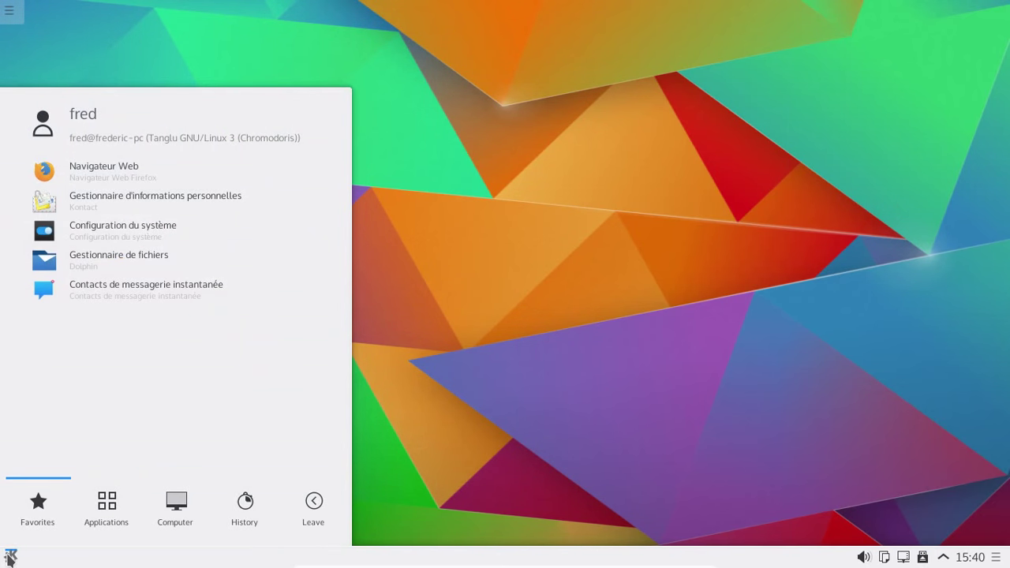
{"action": "type", "text": "konsole"}
{"action": "key", "text": "Return"}
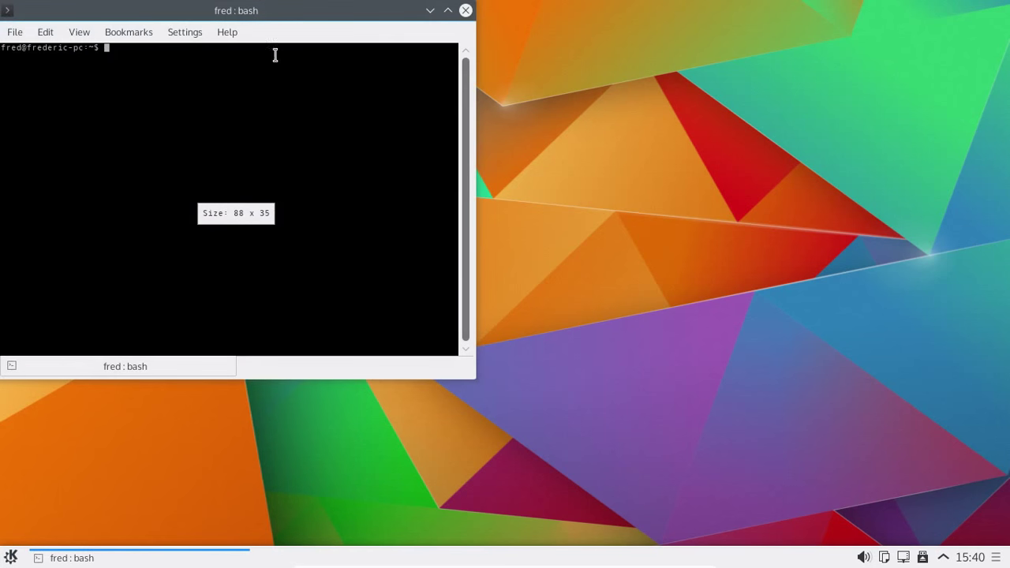
{"action": "left_click_drag", "start_coordinate": [265, 17], "coordinate": [405, 69]}
Search for Firefox localization packages by running apt-cache search firefox | grep l10n.
{"action": "type", "text": "sudo"}
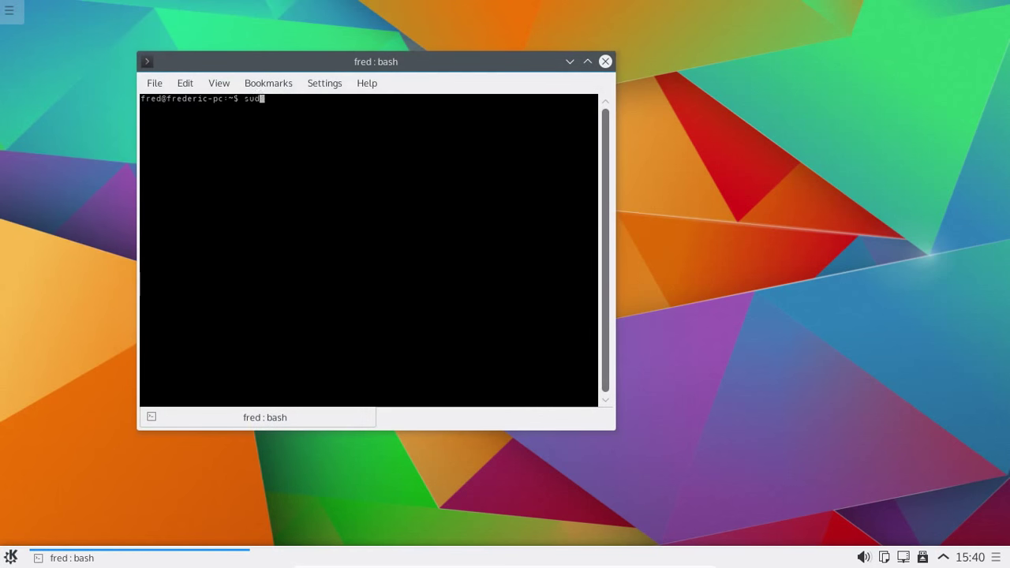
{"action": "key", "text": "BackSpace"}
{"action": "key", "text": "BackSpace"}
{"action": "key", "text": "BackSpace"}
{"action": "key", "text": "BackSpace"}
{"action": "key", "text": "BackSpace"}
{"action": "type", "text": "apt-cache search firefox | "}
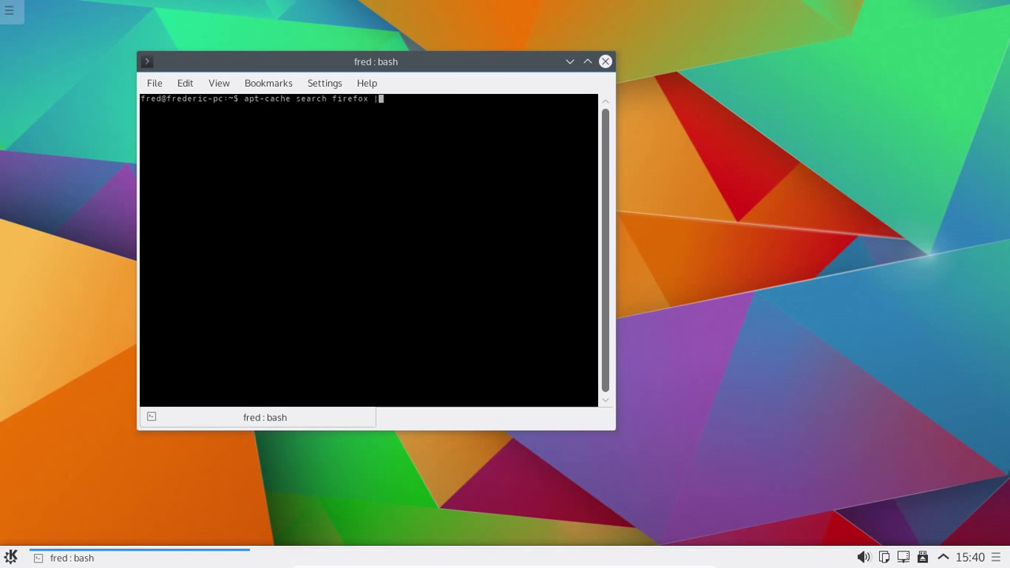
{"action": "type", "text": "grep l120"}
{"action": "key", "text": "BackSpace"}
{"action": "key", "text": "BackSpace"}
{"action": "type", "text": "0n"}
{"action": "key", "text": "Return"}
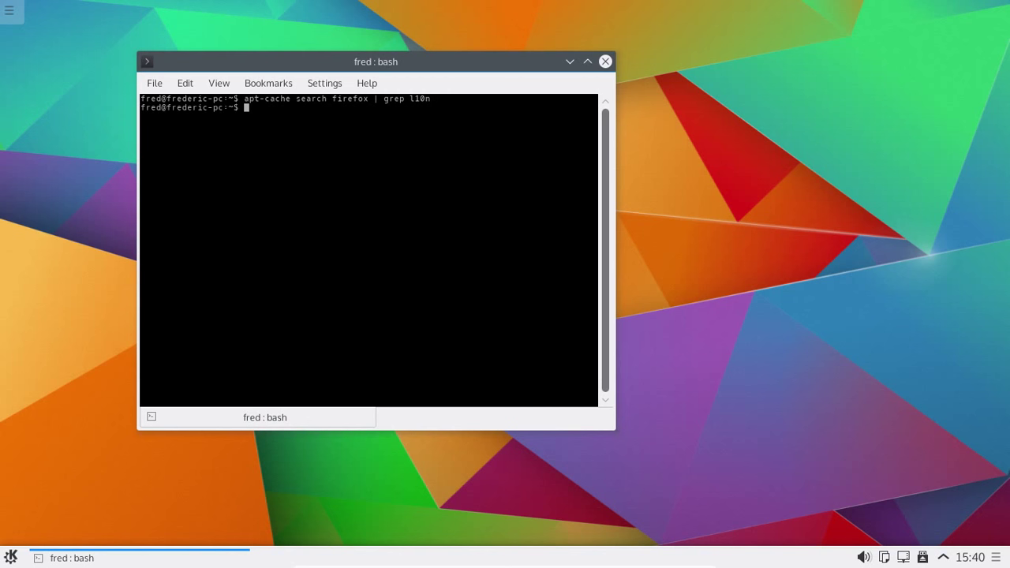
Repeat the Firefox package search with the grep filter changed to i18n.
{"action": "key", "text": "Up"}
{"action": "key", "text": "BackSpace"}
{"action": "key", "text": "BackSpace"}
{"action": "key", "text": "BackSpace"}
{"action": "key", "text": "BackSpace"}
{"action": "type", "text": "i18n"}
{"action": "key", "text": "Return"}
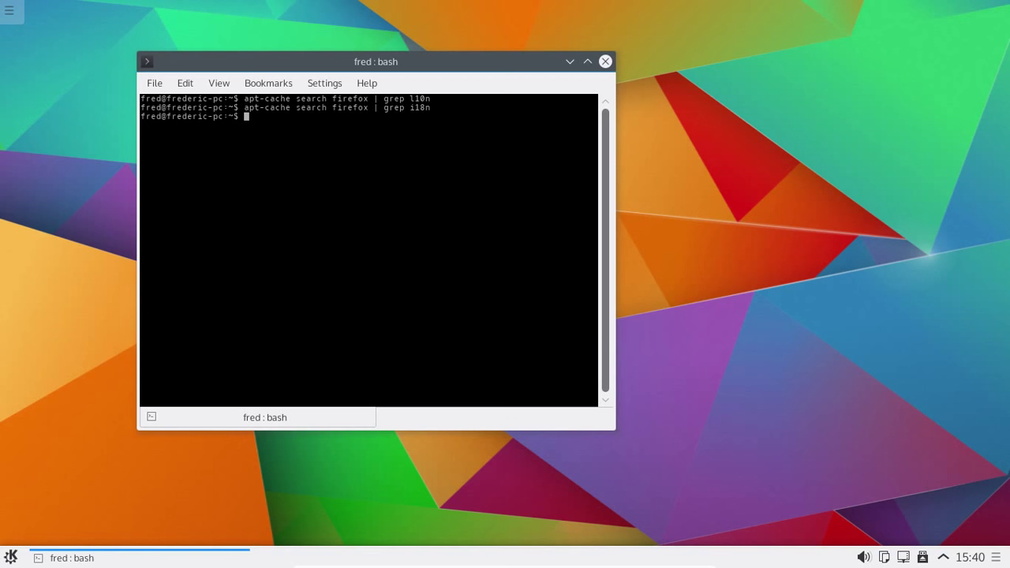
Run apt-cache search firefox without the grep filter and look through the package list.
{"action": "key", "text": "Up"}
{"action": "key", "text": "BackSpace"}
{"action": "key", "text": "BackSpace"}
{"action": "key", "text": "BackSpace"}
{"action": "key", "text": "BackSpace"}
{"action": "key", "text": "BackSpace"}
{"action": "key", "text": "BackSpace"}
{"action": "key", "text": "BackSpace"}
{"action": "key", "text": "BackSpace"}
{"action": "key", "text": "BackSpace"}
{"action": "key", "text": "BackSpace"}
{"action": "key", "text": "BackSpace"}
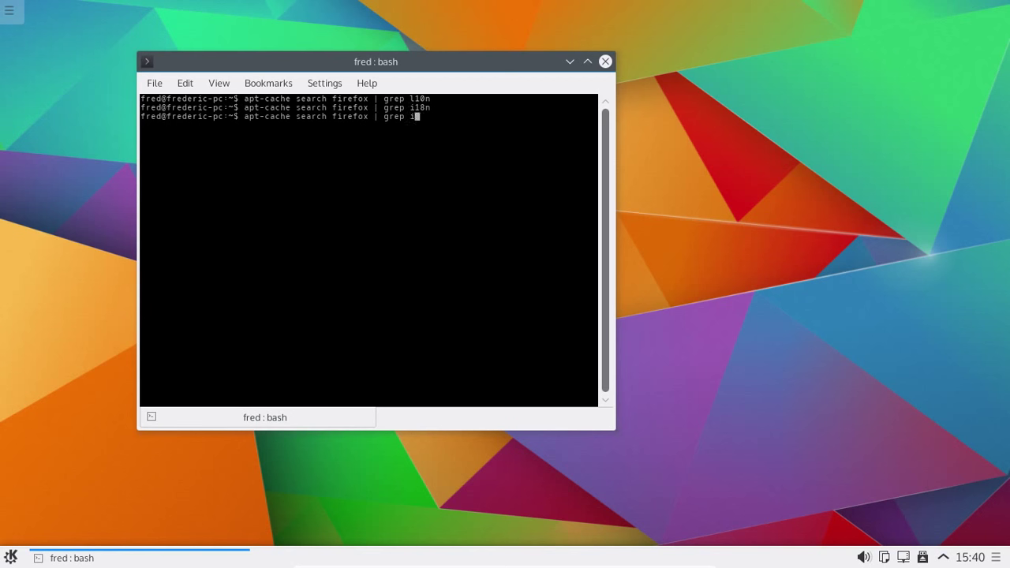
{"action": "key", "text": "Return"}
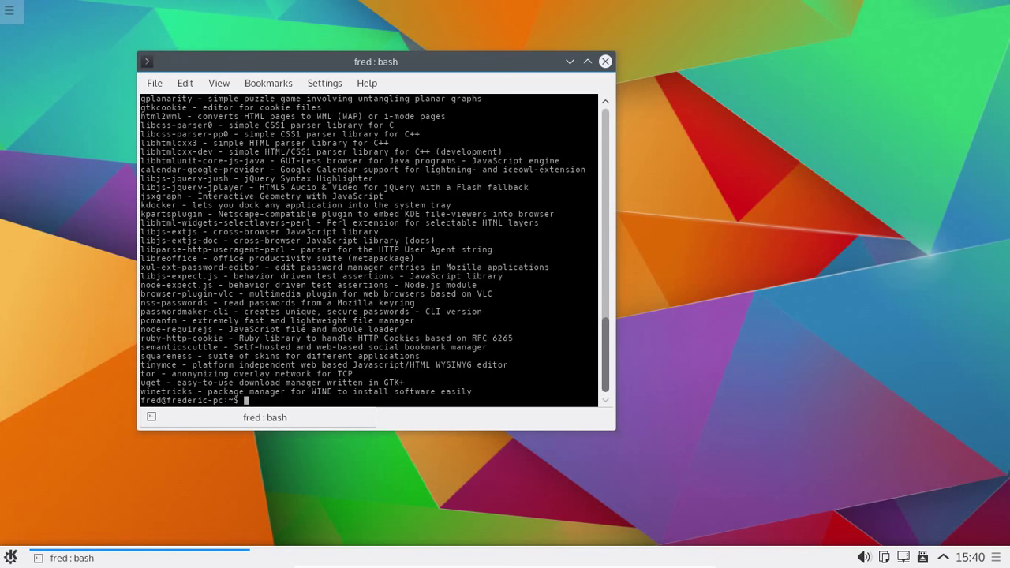
{"action": "left_click_drag", "start_coordinate": [607, 337], "coordinate": [555, 507]}
Install the firefox-locale-fr package with sudo apt-get install, entering the account password.
{"action": "type", "text": "sudo apt-get install "}
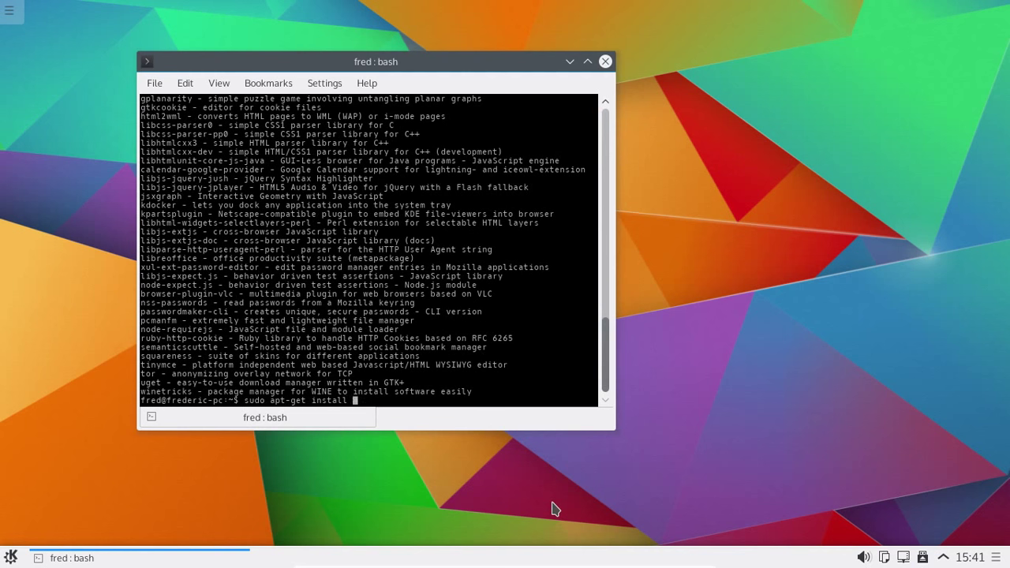
{"action": "type", "text": "firefox-locale-fr"}
{"action": "key", "text": "Return"}
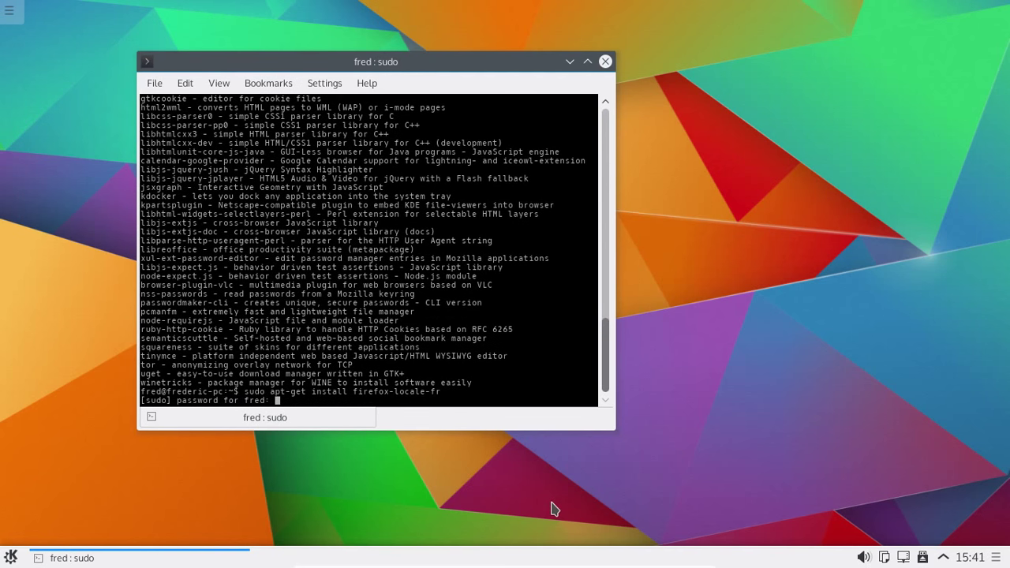
{"action": "key", "text": "Return"}
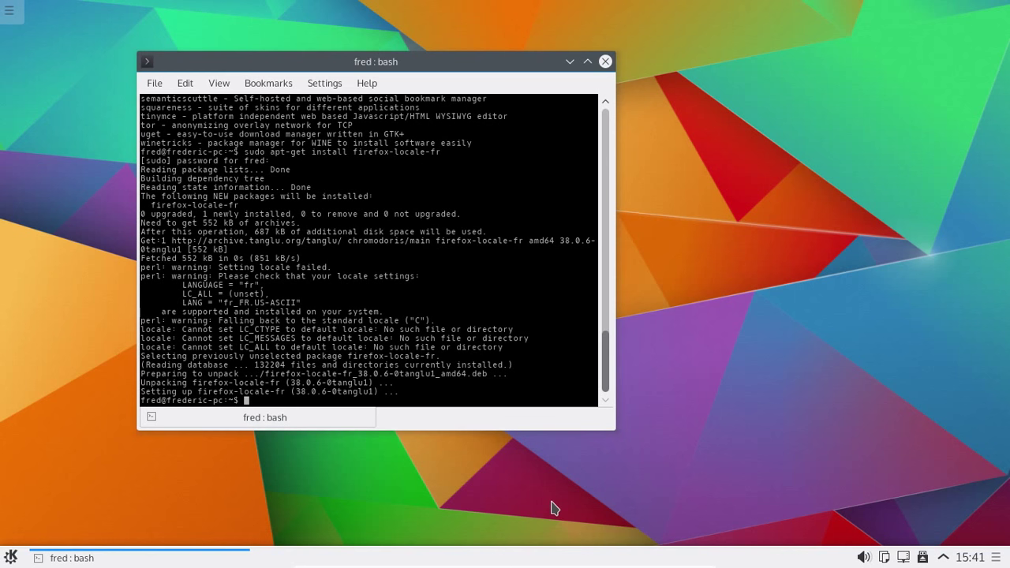
Try to install the French LibreOffice language package by running sudo apt-get install libreoffice-fr.
{"action": "key", "text": "Up"}
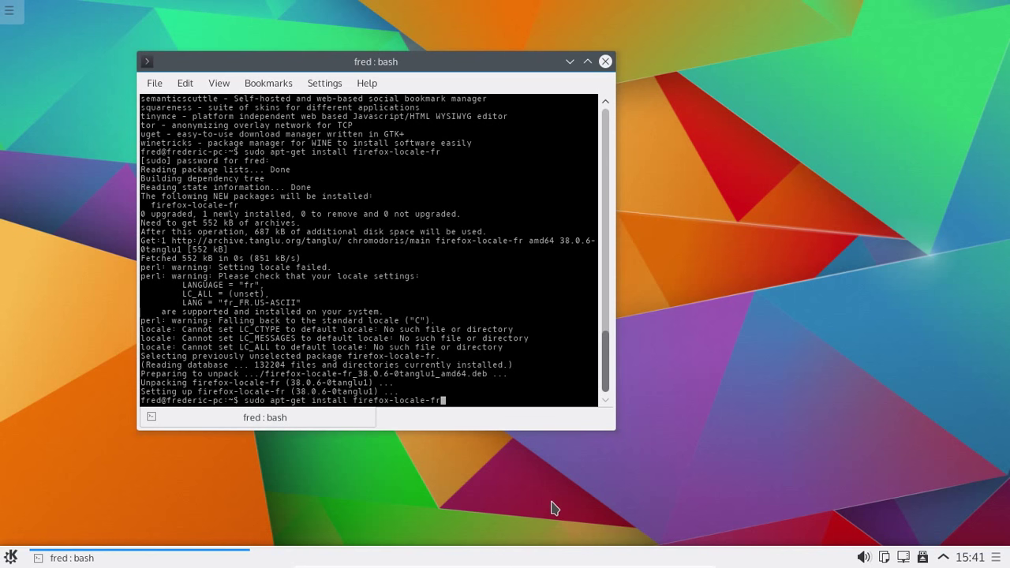
{"action": "key", "text": "BackSpace"}
{"action": "key", "text": "BackSpace"}
{"action": "key", "text": "BackSpace"}
{"action": "key", "text": "BackSpace"}
{"action": "key", "text": "BackSpace"}
{"action": "key", "text": "BackSpace"}
{"action": "key", "text": "BackSpace"}
{"action": "key", "text": "BackSpace"}
{"action": "key", "text": "BackSpace"}
{"action": "key", "text": "BackSpace"}
{"action": "key", "text": "BackSpace"}
{"action": "key", "text": "BackSpace"}
{"action": "key", "text": "BackSpace"}
{"action": "key", "text": "BackSpace"}
{"action": "key", "text": "BackSpace"}
{"action": "key", "text": "BackSpace"}
{"action": "key", "text": "BackSpace"}
{"action": "key", "text": "BackSpace"}
{"action": "key", "text": "BackSpace"}
{"action": "key", "text": "BackSpace"}
{"action": "key", "text": "BackSpace"}
{"action": "key", "text": "BackSpace"}
{"action": "key", "text": "BackSpace"}
{"action": "key", "text": "BackSpace"}
{"action": "type", "text": "nstall libreoffice-fr"}
{"action": "key", "text": "Return"}
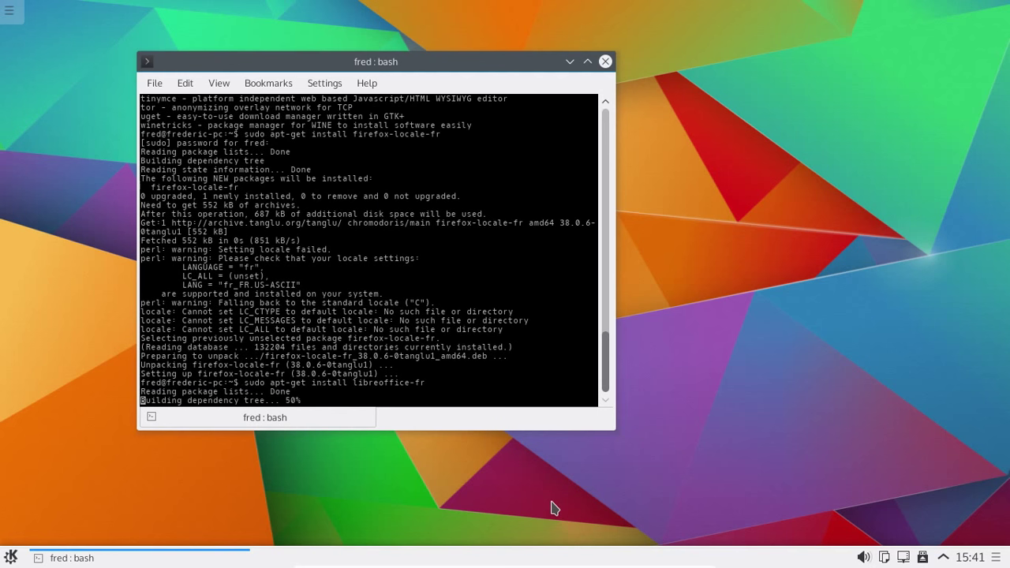
Retry the LibreOffice language installation with the package name changed to fr-libreoffice.
{"action": "key", "text": "Up"}
{"action": "key", "text": "BackSpace"}
{"action": "key", "text": "BackSpace"}
{"action": "key", "text": "BackSpace"}
{"action": "key", "text": "Left"}
{"action": "key", "text": "Left"}
{"action": "key", "text": "Left"}
{"action": "key", "text": "Left"}
{"action": "key", "text": "Left"}
{"action": "key", "text": "Left"}
{"action": "key", "text": "Left"}
{"action": "key", "text": "Left"}
{"action": "key", "text": "Left"}
{"action": "key", "text": "Left"}
{"action": "key", "text": "Left"}
{"action": "type", "text": "fr-"}
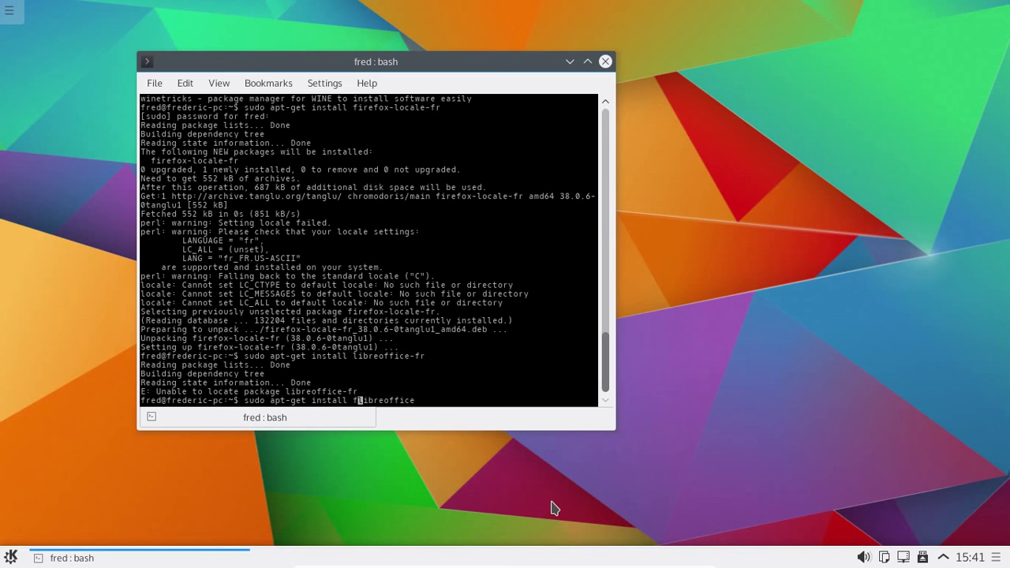
{"action": "key", "text": "Return"}
Retry the installation with the package name changed to libreoffice-i18n-fr.
{"action": "key", "text": "Up"}
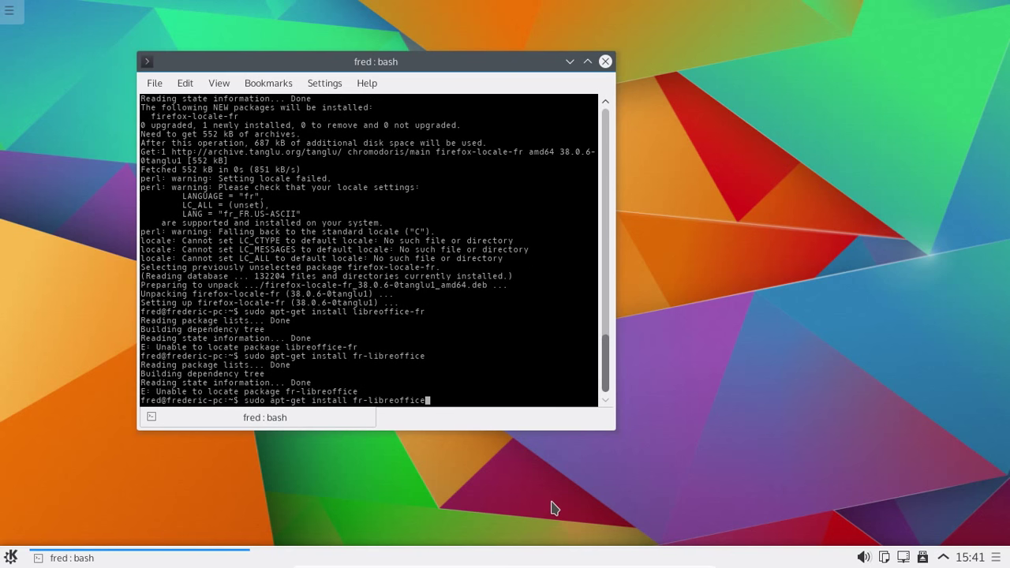
{"action": "key", "text": "Left"}
{"action": "key", "text": "Left"}
{"action": "key", "text": "Left"}
{"action": "key", "text": "Left"}
{"action": "key", "text": "Left"}
{"action": "key", "text": "Left"}
{"action": "key", "text": "Left"}
{"action": "key", "text": "Left"}
{"action": "key", "text": "Left"}
{"action": "key", "text": "Left"}
{"action": "key", "text": "Left"}
{"action": "key", "text": "BackSpace"}
{"action": "key", "text": "BackSpace"}
{"action": "key", "text": "BackSpace"}
{"action": "key", "text": "End"}
{"action": "type", "text": "-"}
{"action": "type", "text": "i18n"}
{"action": "type", "text": "-fr"}
{"action": "key", "text": "Return"}
Replace i18n with l10n in the package name and try to install libreoffice-l10n-fr.
{"action": "key", "text": "Up"}
{"action": "key", "text": "Left"}
{"action": "key", "text": "Left"}
{"action": "key", "text": "Left"}
{"action": "key", "text": "Left"}
{"action": "key", "text": "BackSpace"}
{"action": "key", "text": "BackSpace"}
{"action": "key", "text": "BackSpace"}
{"action": "type", "text": "l10"}
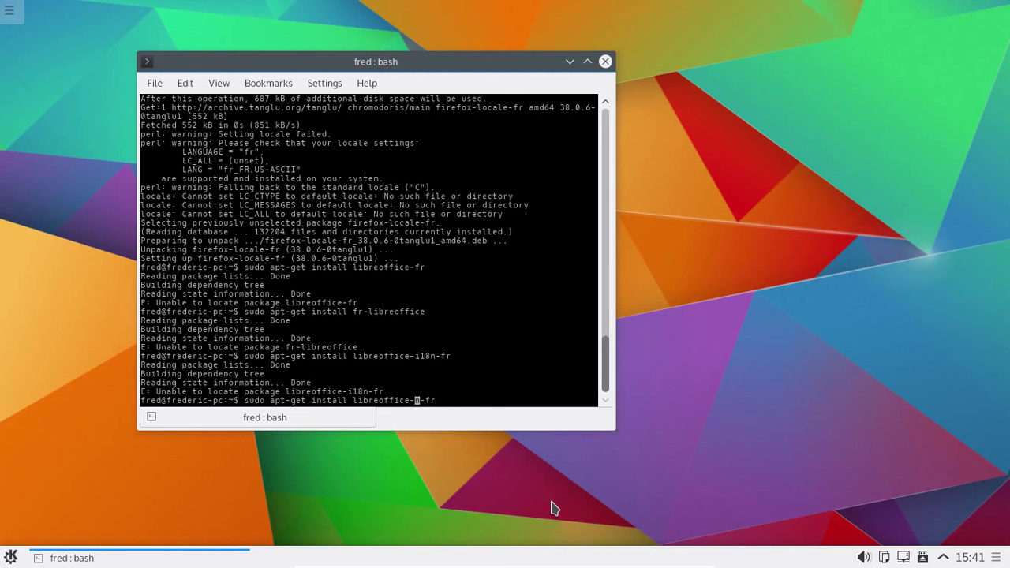
{"action": "key", "text": "Return"}
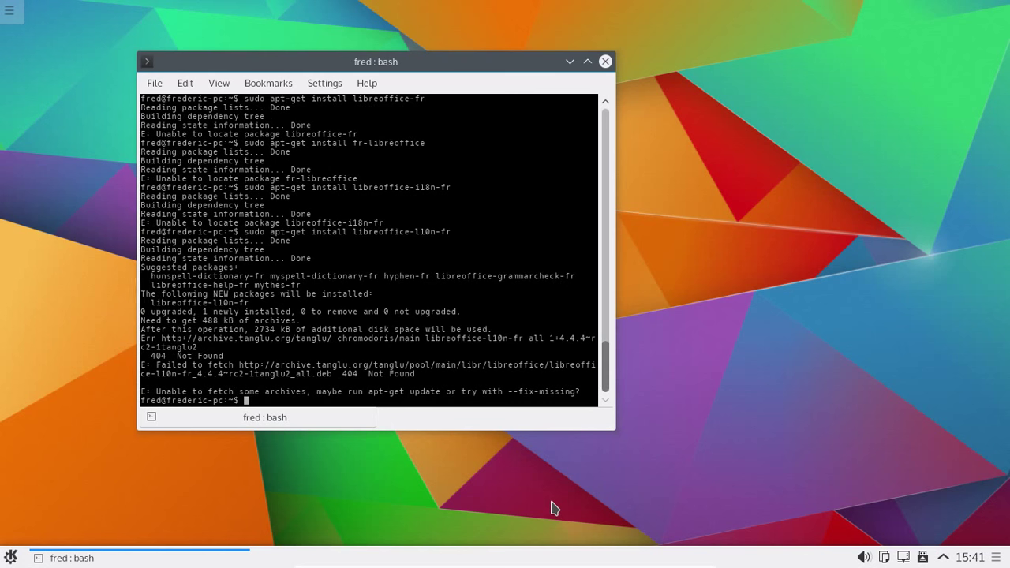
Disconnect Wired connection 1, dismiss the network notifications and reconnect it.
{"action": "left_click", "coordinate": [905, 557]}
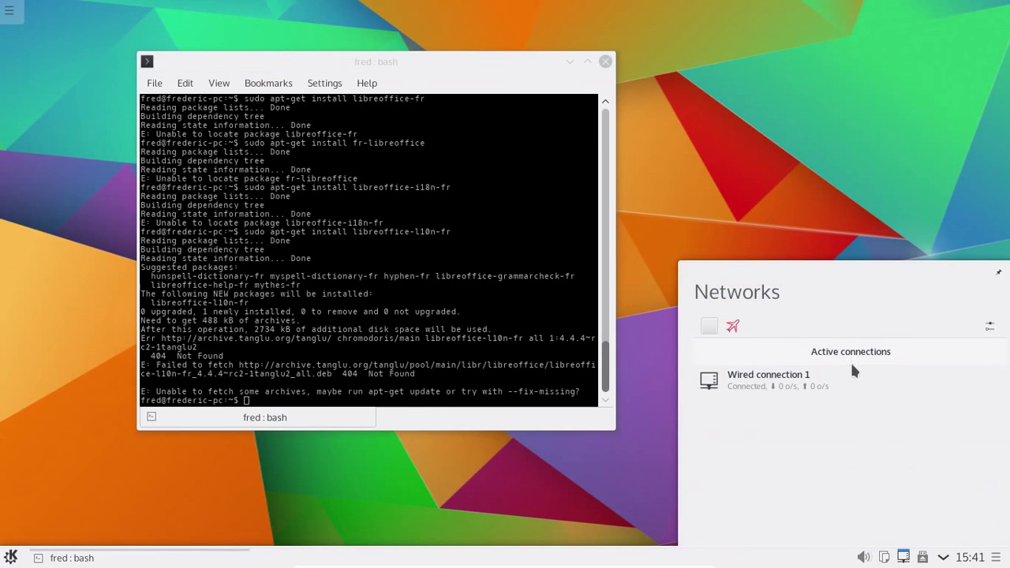
{"action": "left_click", "coordinate": [922, 385]}
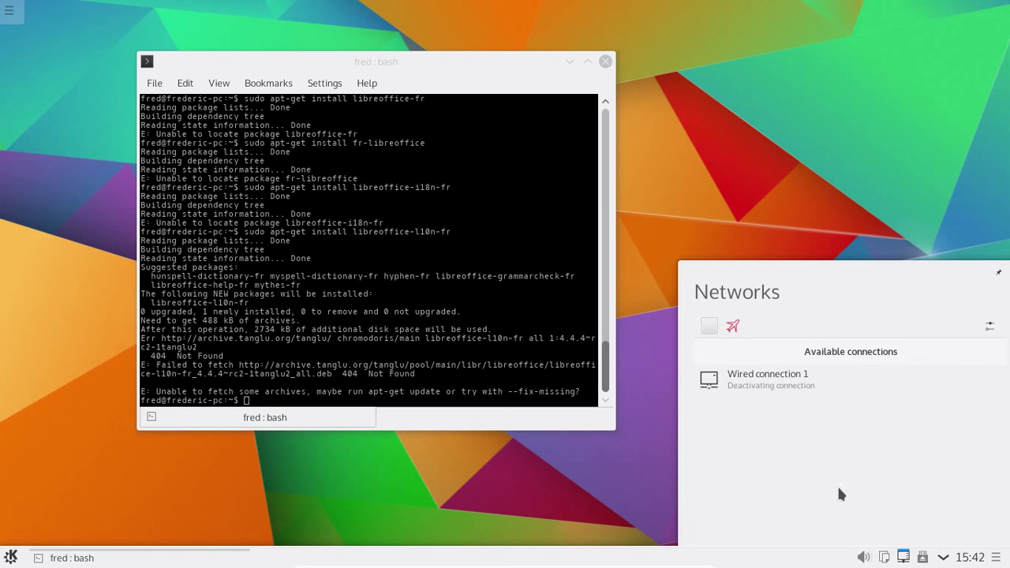
{"action": "mouse_move", "coordinate": [927, 379]}
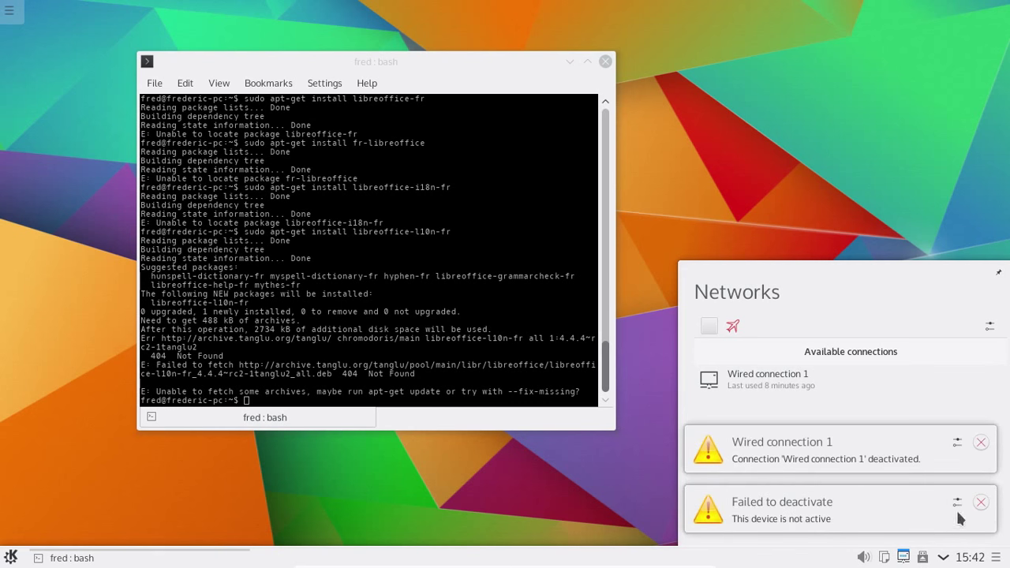
{"action": "left_click", "coordinate": [981, 443]}
{"action": "left_click", "coordinate": [980, 503]}
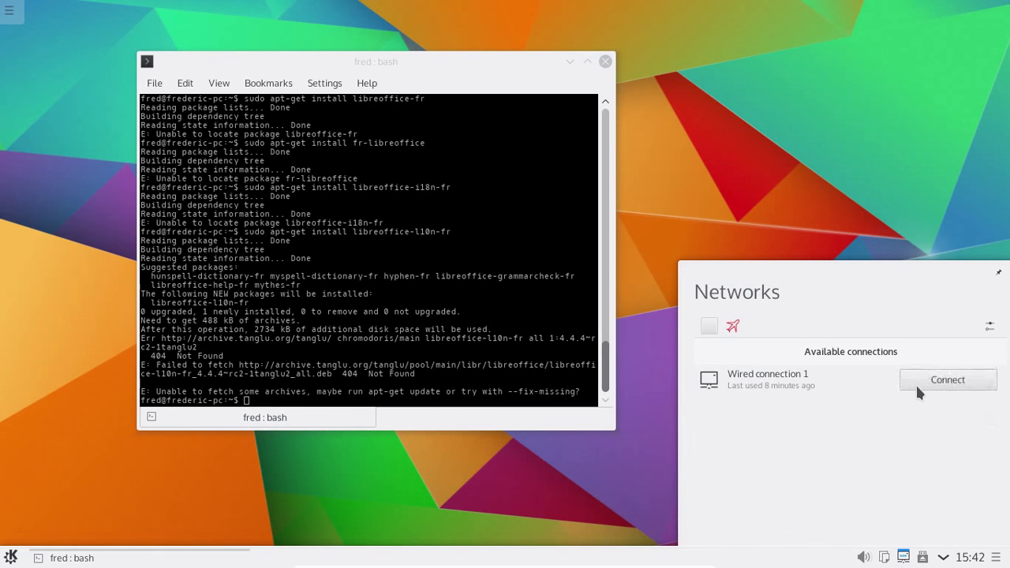
{"action": "left_click", "coordinate": [915, 382]}
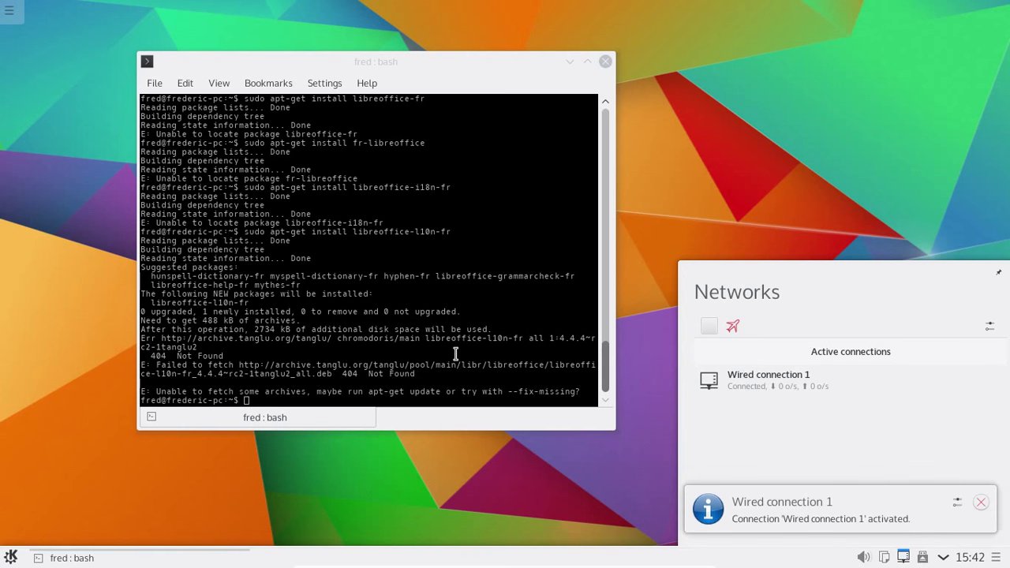
Return to the terminal and rerun the installation of libreoffice-l10n-fr.
{"action": "left_click", "coordinate": [455, 355]}
{"action": "key", "text": "Up"}
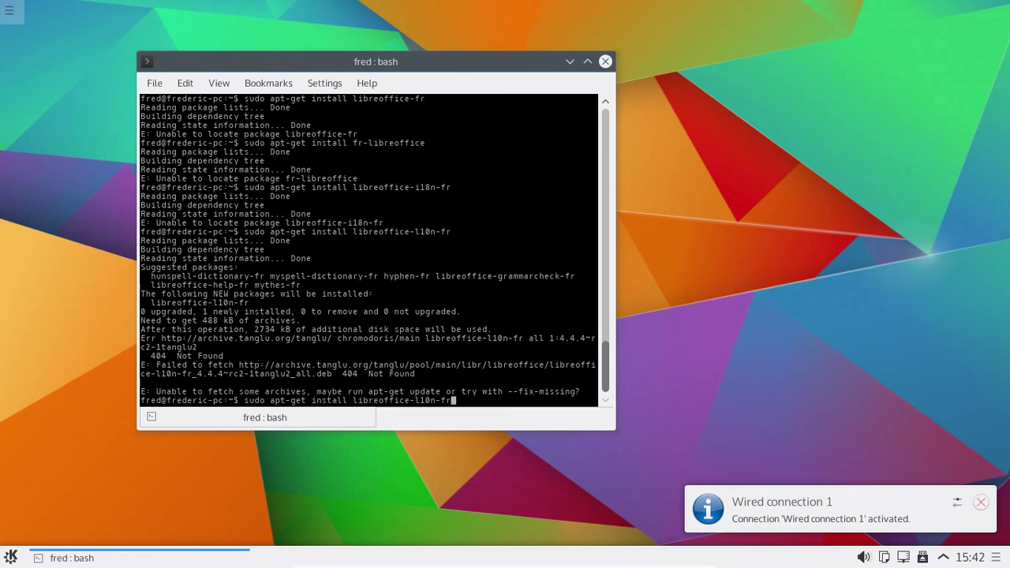
{"action": "key", "text": "Return"}
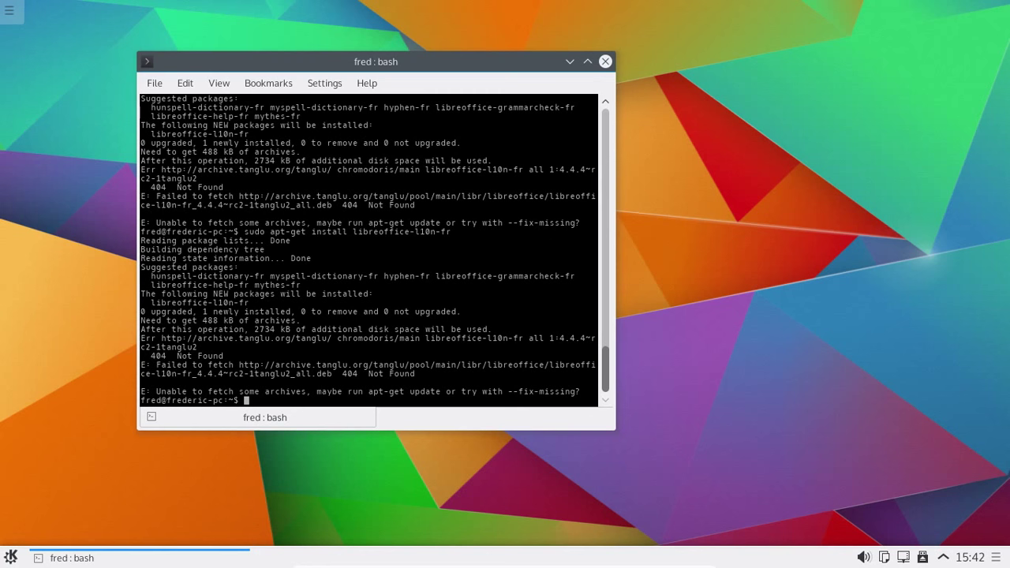
Refresh the package lists with sudo apt-get update, then install libreoffice-l10n-fr, answering y to the confirmation.
{"action": "type", "text": "sudo apt-get update"}
{"action": "key", "text": "Return"}
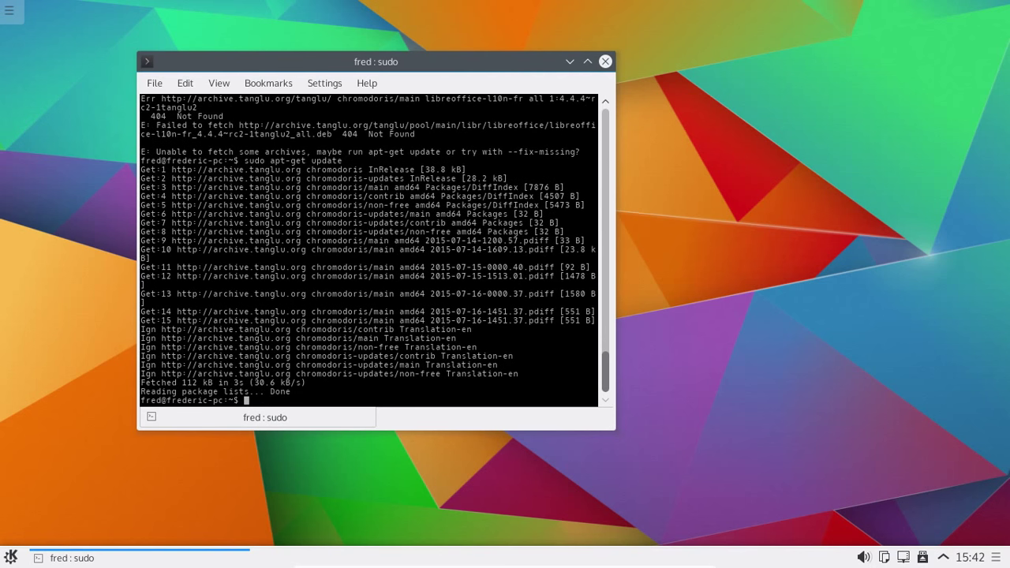
{"action": "key", "text": "Up"}
{"action": "key", "text": "Up"}
{"action": "key", "text": "Return"}
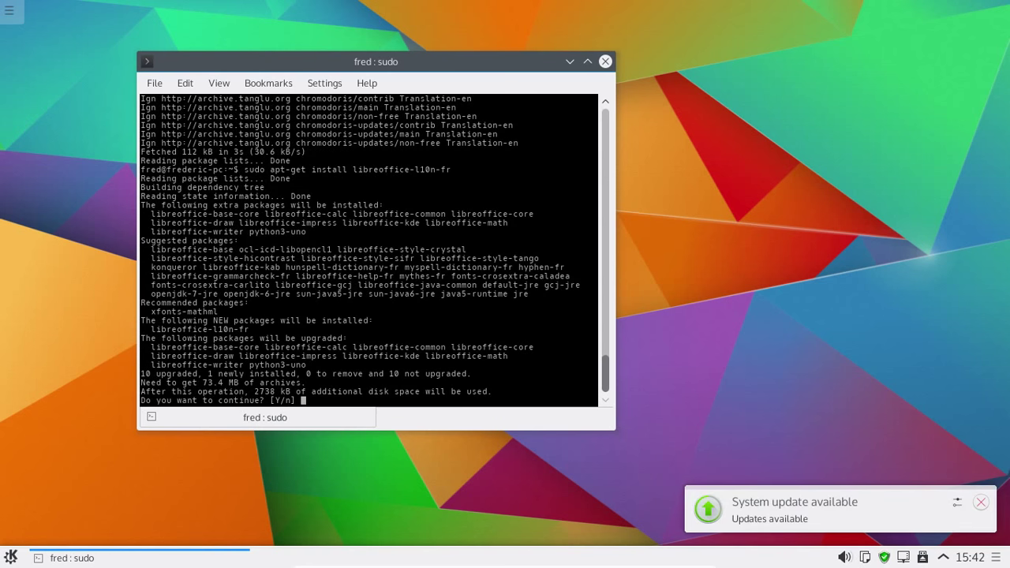
{"action": "type", "text": "y"}
{"action": "key", "text": "Return"}
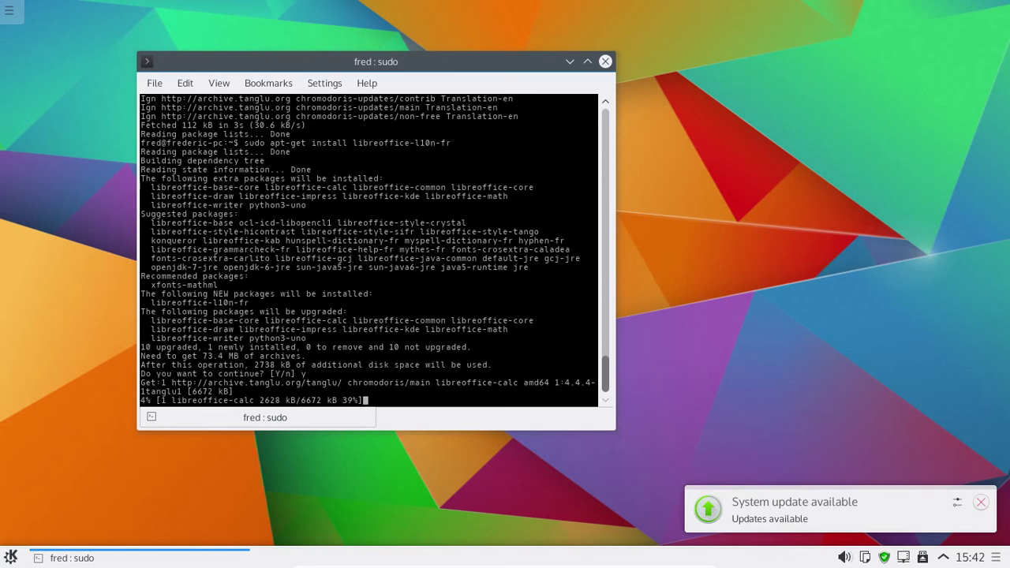
{"action": "left_click", "coordinate": [837, 506]}
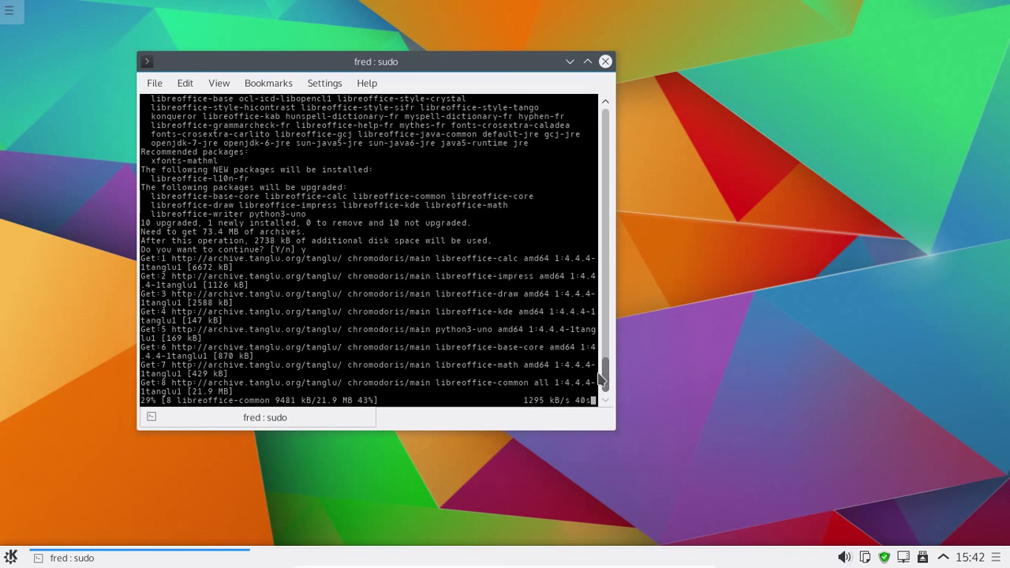
Look back through the terminal output of the package update and installation, and check the updates indicator.
{"action": "scroll", "coordinate": [608, 355], "scroll_direction": "up", "scroll_amount": 2}
{"action": "scroll", "coordinate": [608, 355], "scroll_direction": "up", "scroll_amount": 9}
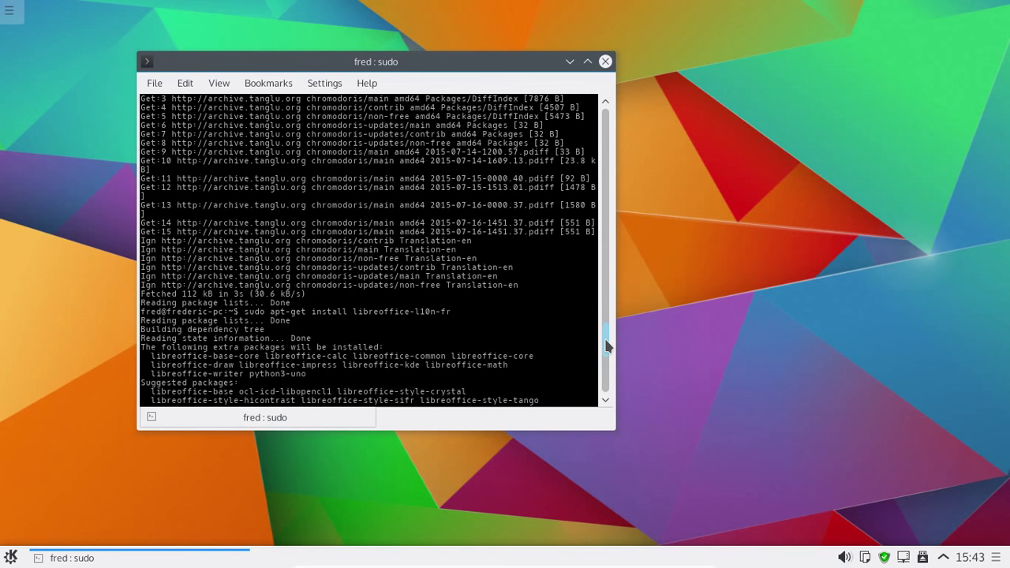
{"action": "left_click_drag", "start_coordinate": [609, 346], "coordinate": [604, 388]}
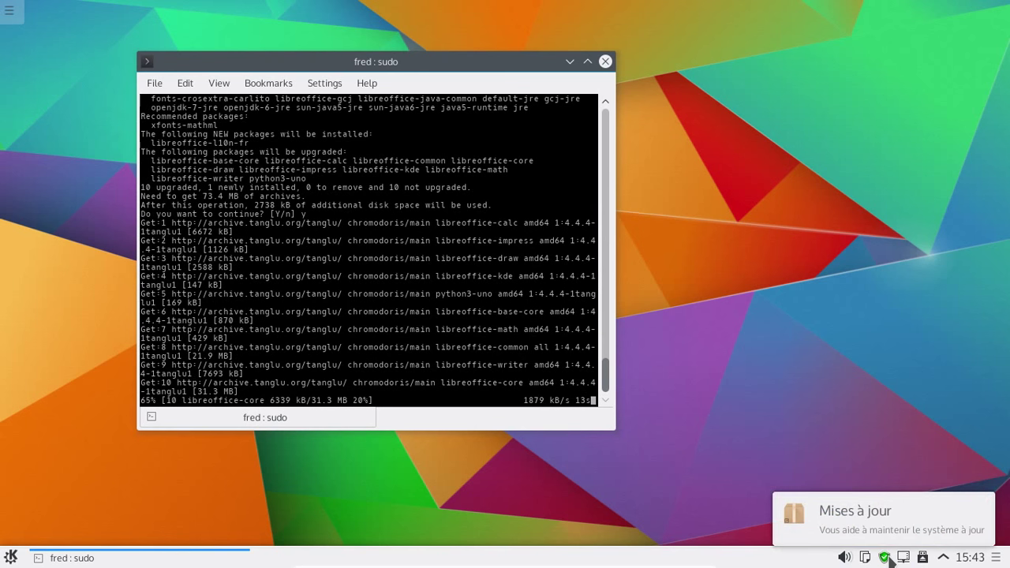
{"action": "left_click", "coordinate": [835, 518]}
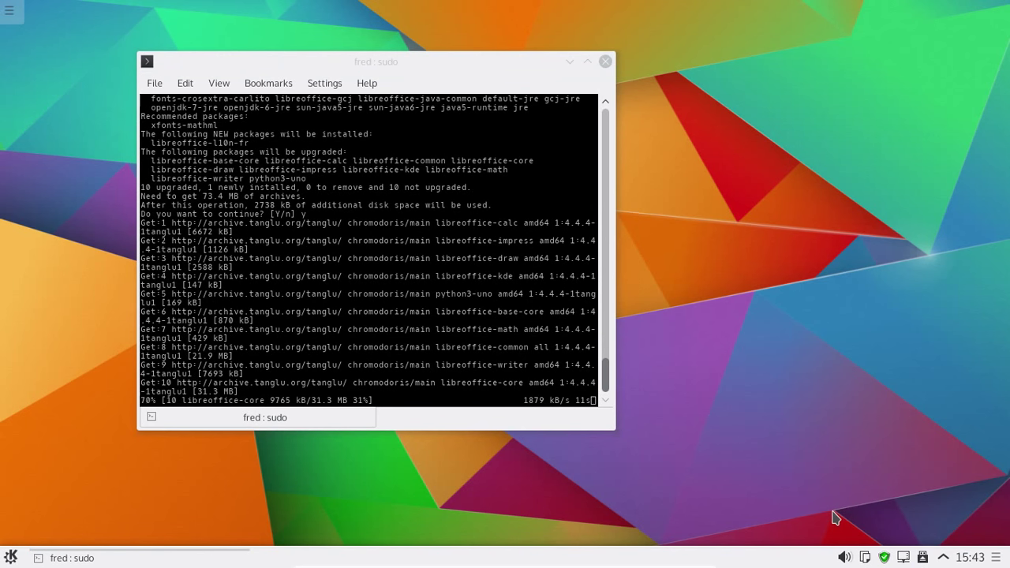
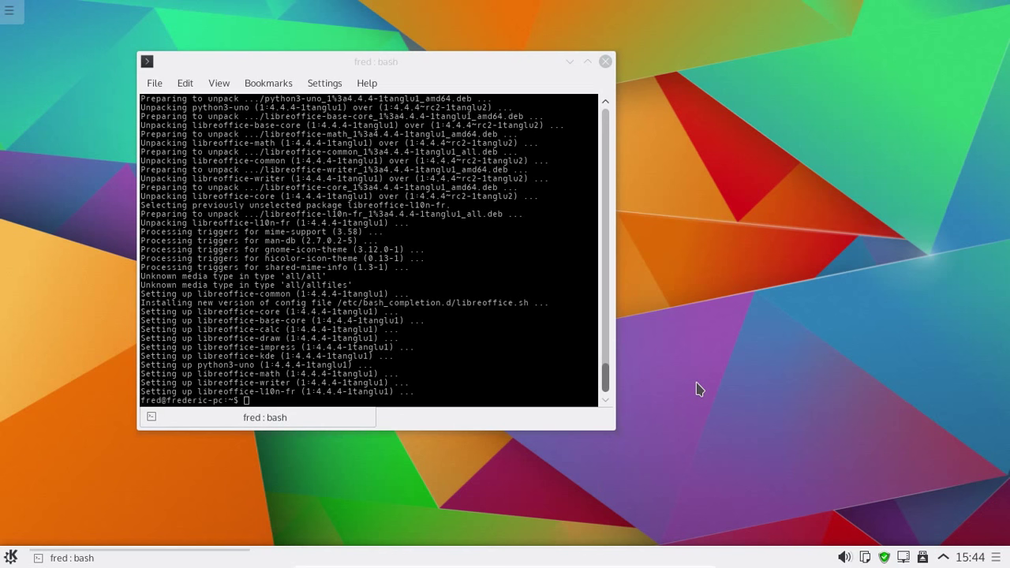
Try to upgrade the installed packages with sudo apt-get upgrade, answering o to the confirmation.
{"action": "left_click", "coordinate": [474, 300]}
{"action": "key", "text": "Up"}
{"action": "key", "text": "Up"}
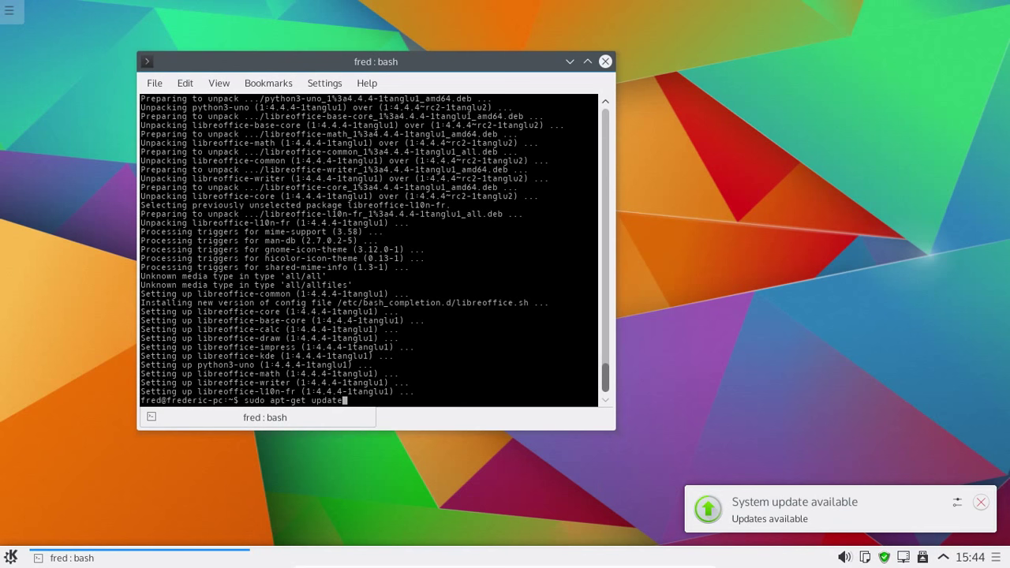
{"action": "key", "text": "BackSpace"}
{"action": "key", "text": "BackSpace"}
{"action": "key", "text": "BackSpace"}
{"action": "key", "text": "BackSpace"}
{"action": "key", "text": "BackSpace"}
{"action": "key", "text": "BackSpace"}
{"action": "type", "text": "pt-get upgrade"}
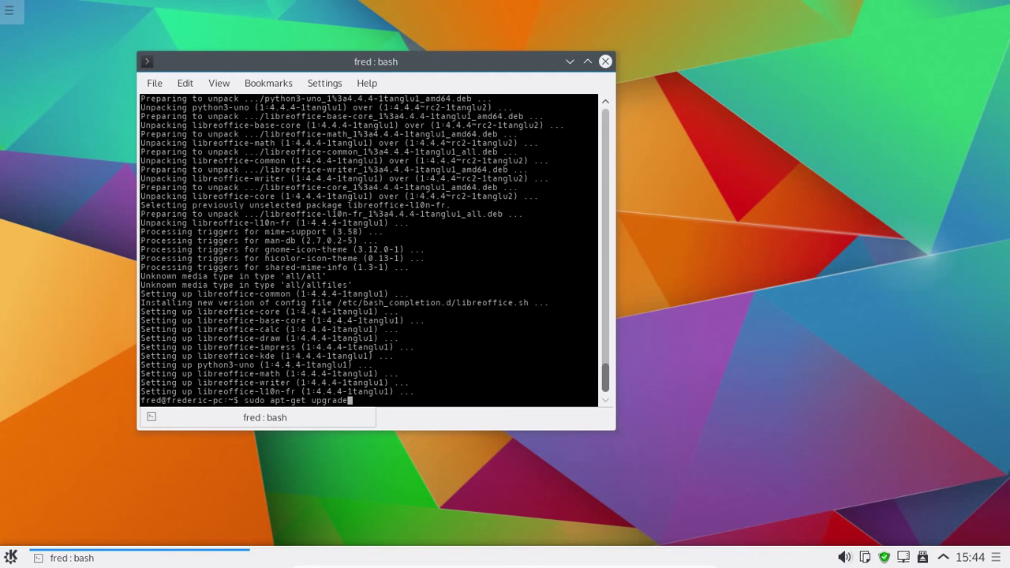
{"action": "key", "text": "Return"}
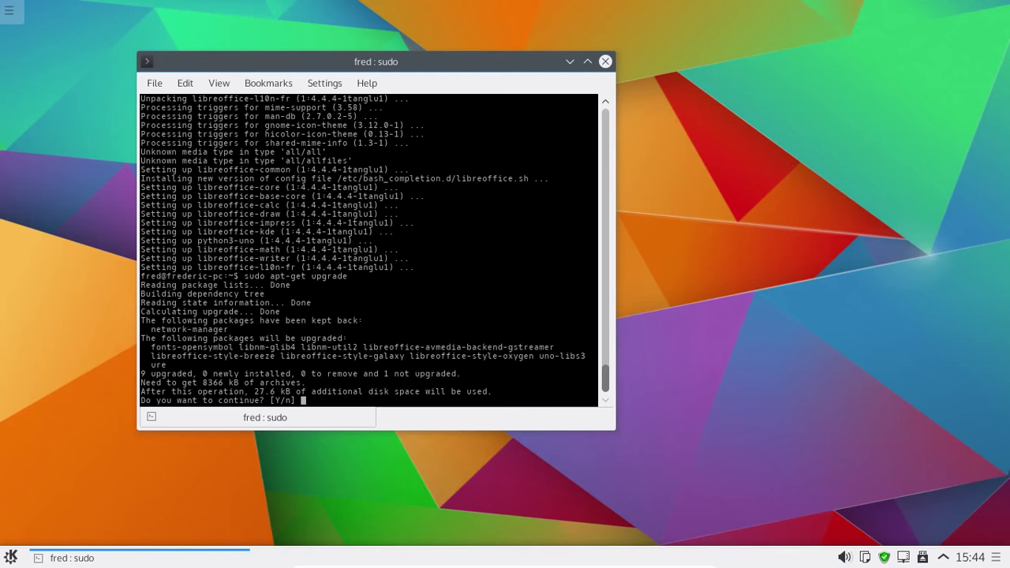
{"action": "type", "text": "o"}
{"action": "key", "text": "Return"}
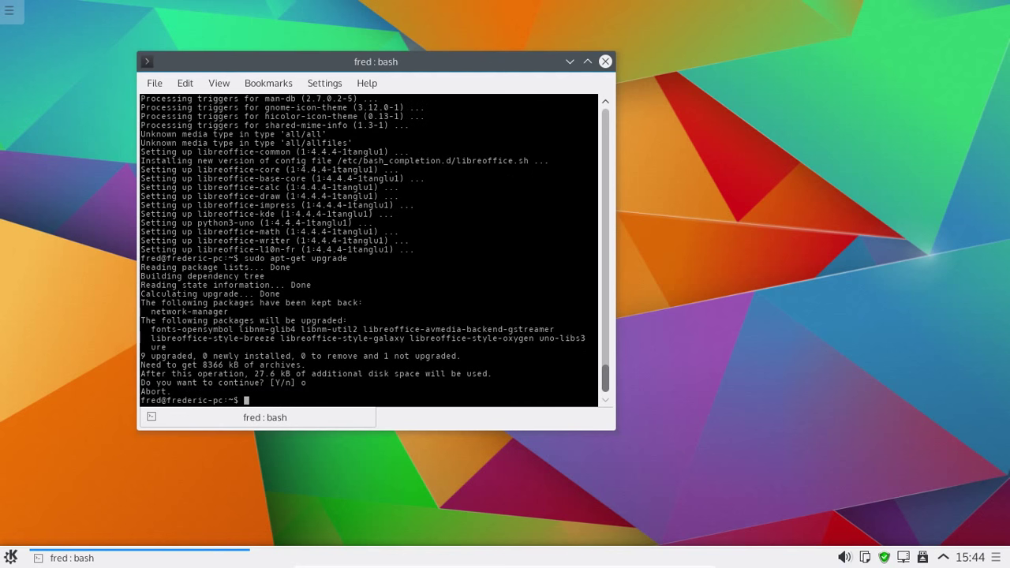
Rerun sudo apt-get upgrade with y as the confirmation, then close the terminal and dismiss the update notification.
{"action": "key", "text": "Up"}
{"action": "key", "text": "Return"}
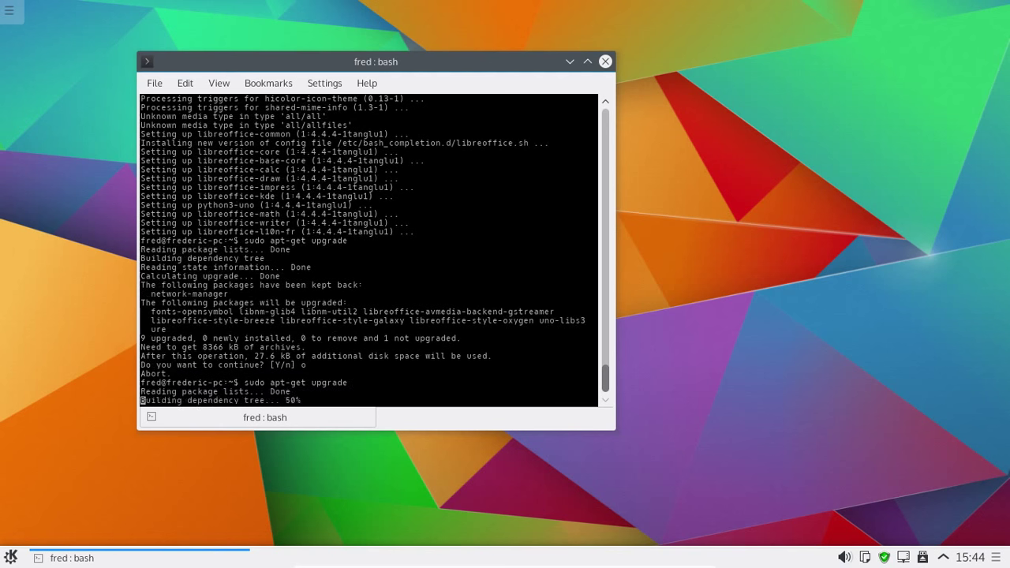
{"action": "type", "text": "y"}
{"action": "key", "text": "Return"}
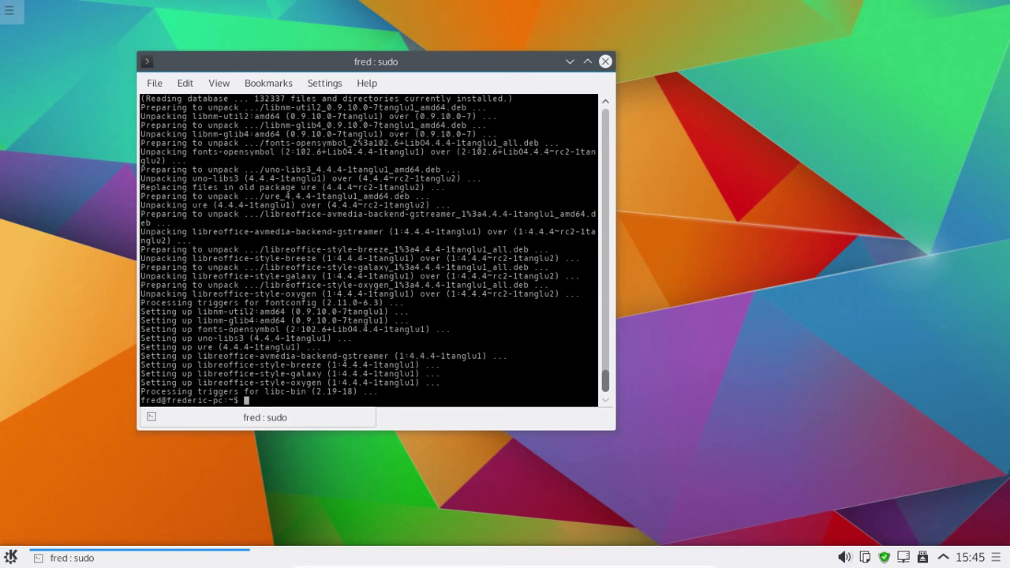
{"action": "left_click", "coordinate": [605, 62]}
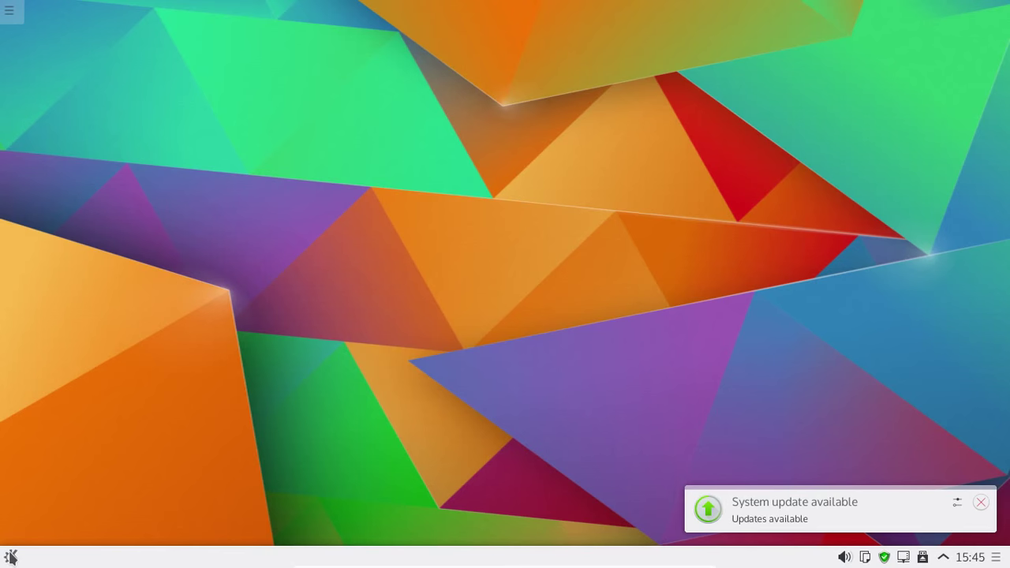
{"action": "left_click", "coordinate": [980, 502]}
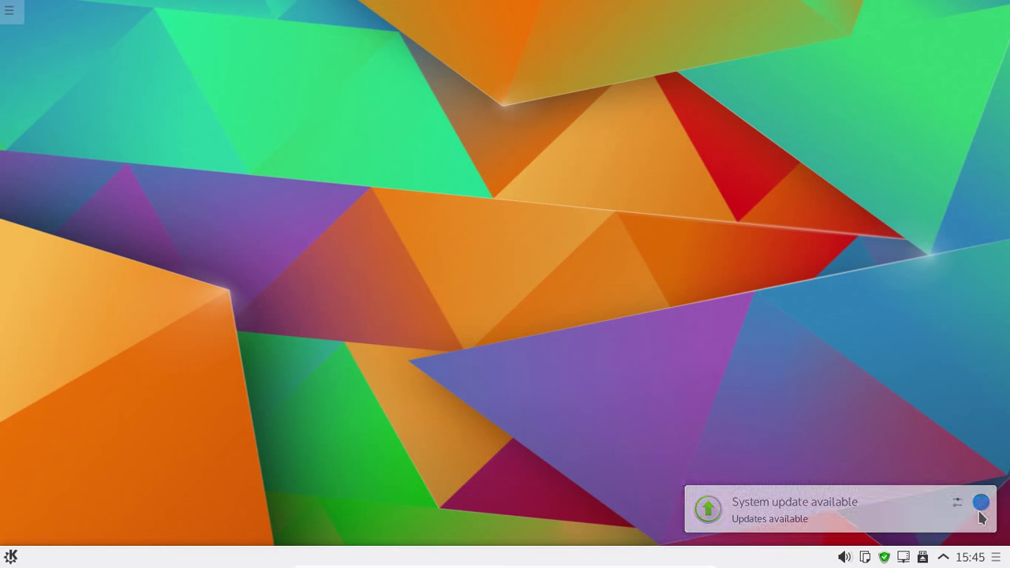
Launch LibreOffice Writer from the Bureautique applications and open the About LibreOffice information.
{"action": "left_click", "coordinate": [7, 558]}
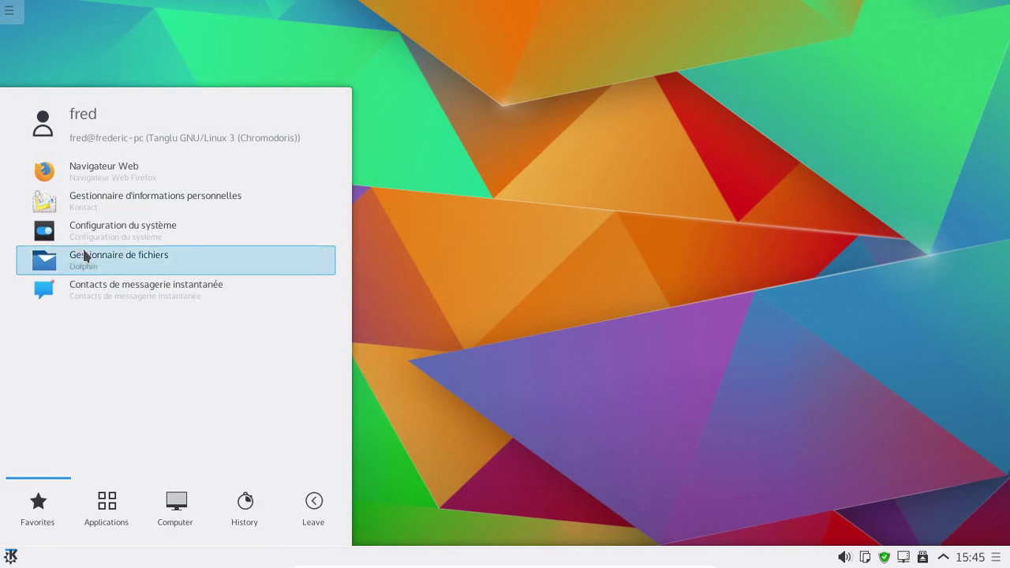
{"action": "left_click", "coordinate": [110, 518]}
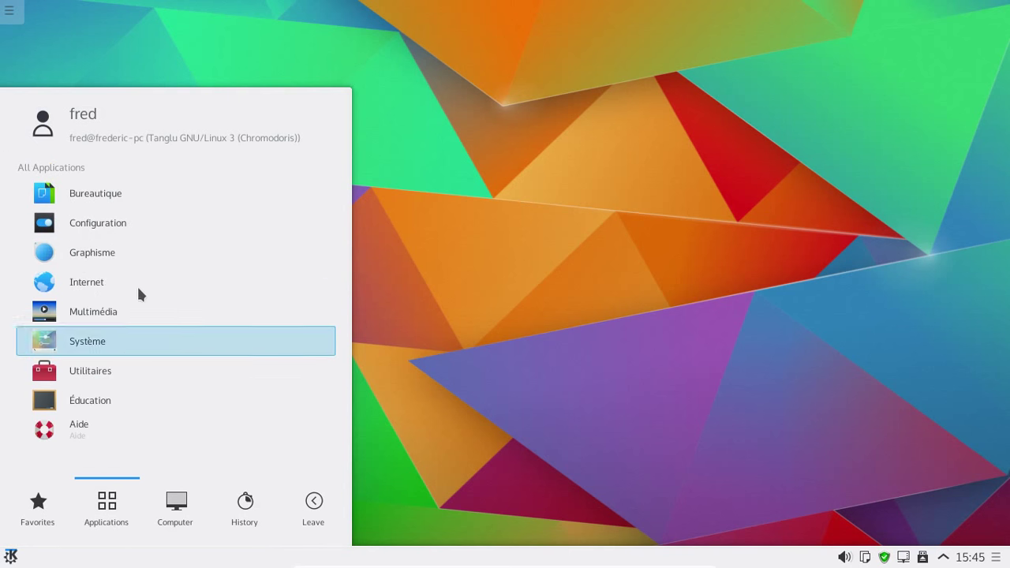
{"action": "left_click", "coordinate": [119, 197]}
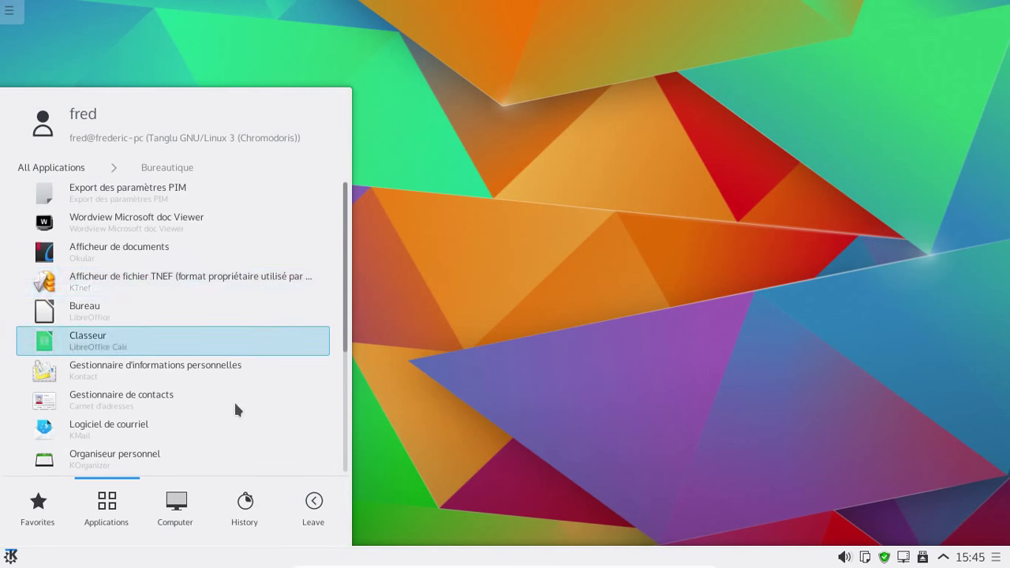
{"action": "scroll", "coordinate": [234, 408], "scroll_direction": "down", "scroll_amount": 3}
{"action": "left_click", "coordinate": [185, 421]}
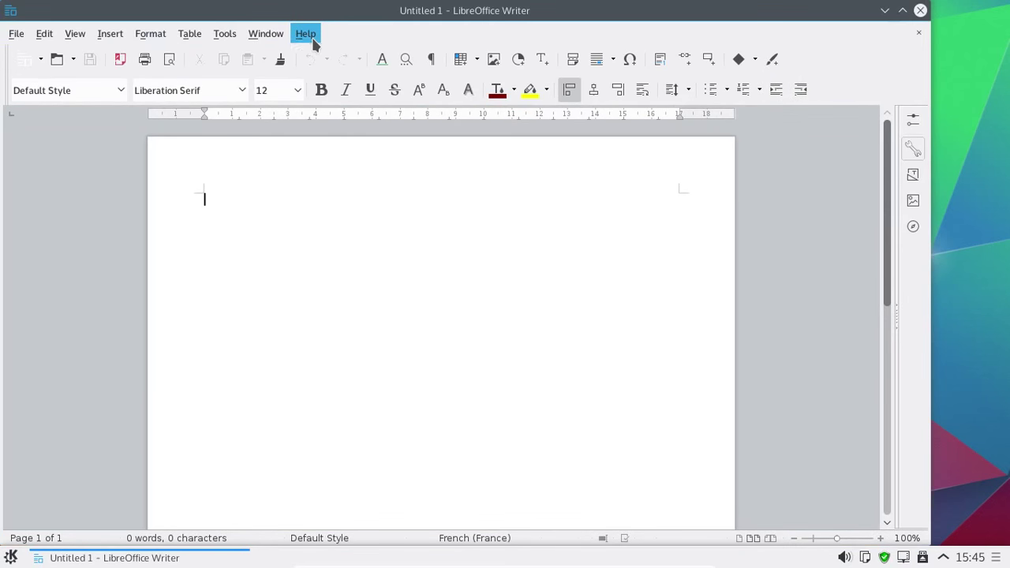
{"action": "left_click", "coordinate": [314, 43]}
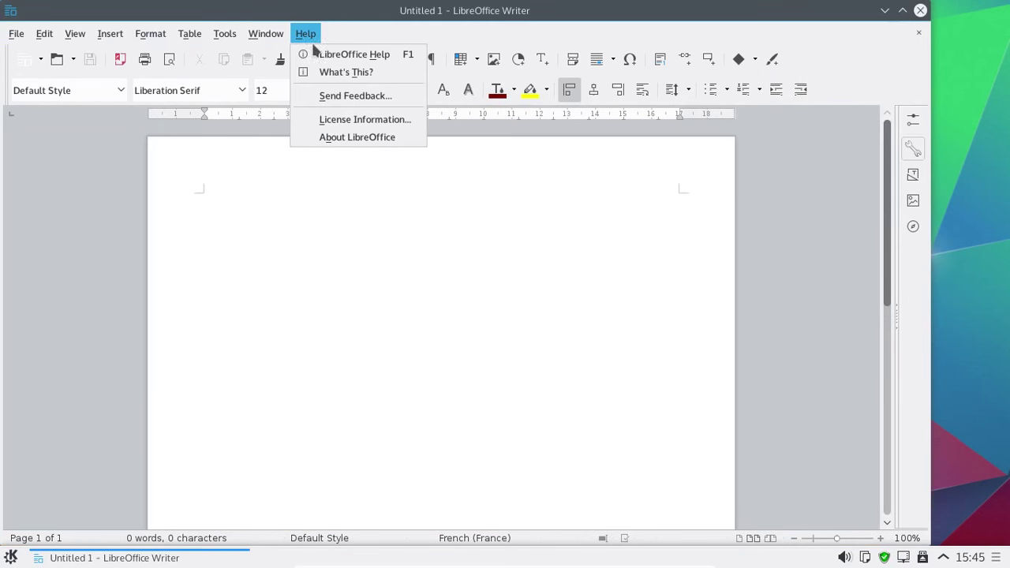
{"action": "left_click", "coordinate": [334, 139]}
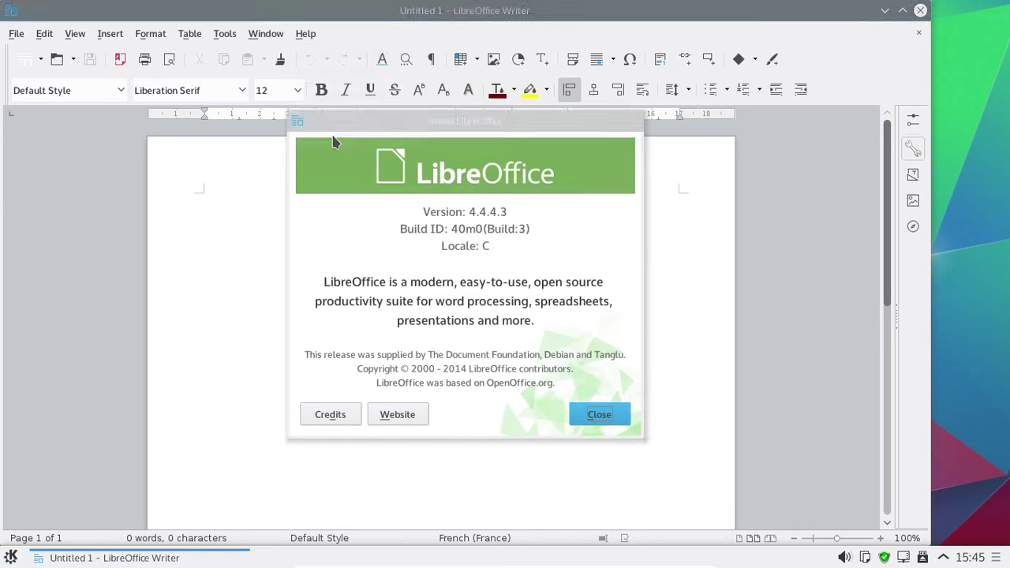
Close the About LibreOffice information and open the Languages page of the LibreOffice options.
{"action": "left_click", "coordinate": [622, 413]}
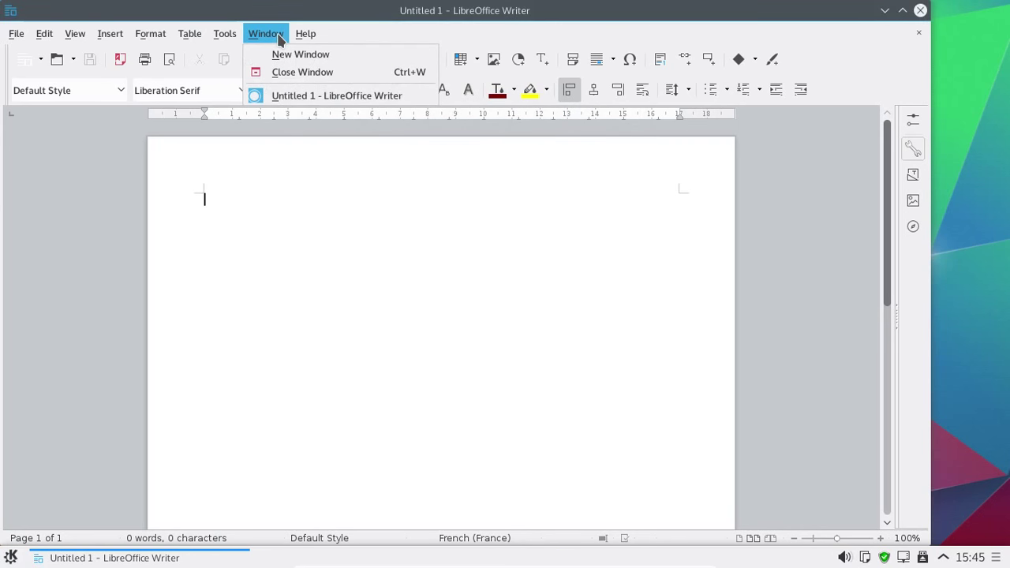
{"action": "mouse_move", "coordinate": [224, 33]}
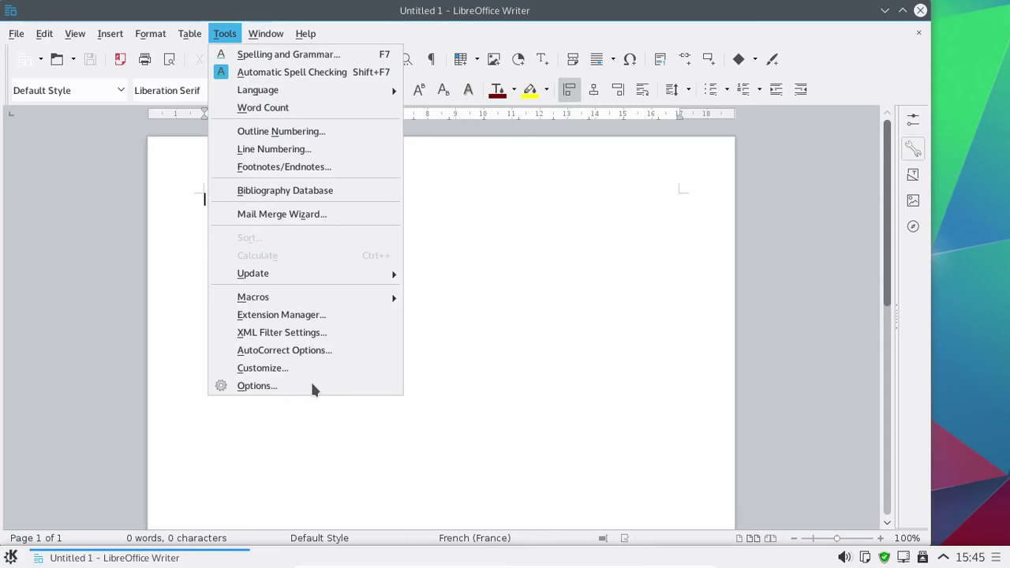
{"action": "left_click", "coordinate": [312, 386]}
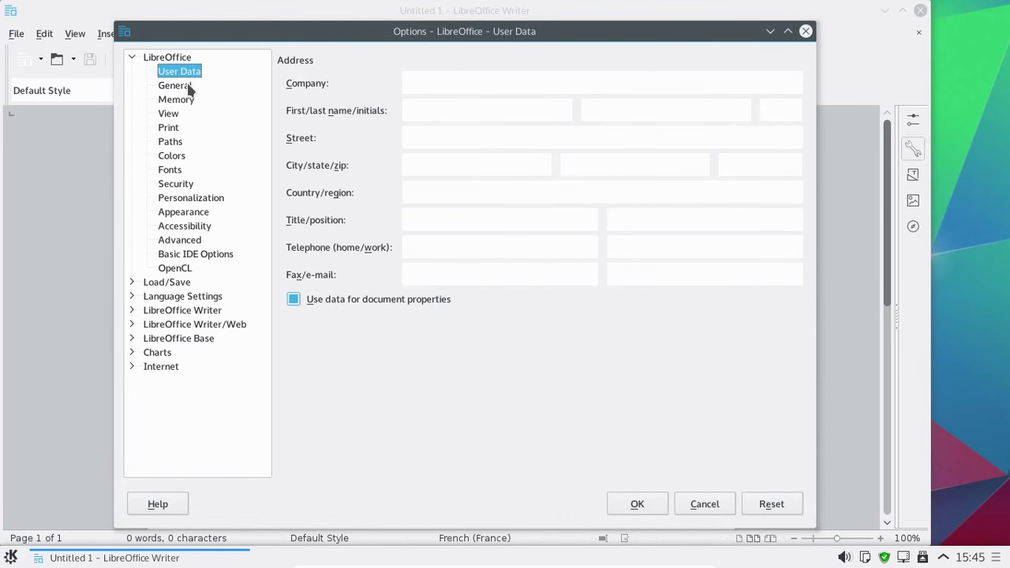
{"action": "left_click", "coordinate": [175, 85]}
{"action": "left_click", "coordinate": [191, 103]}
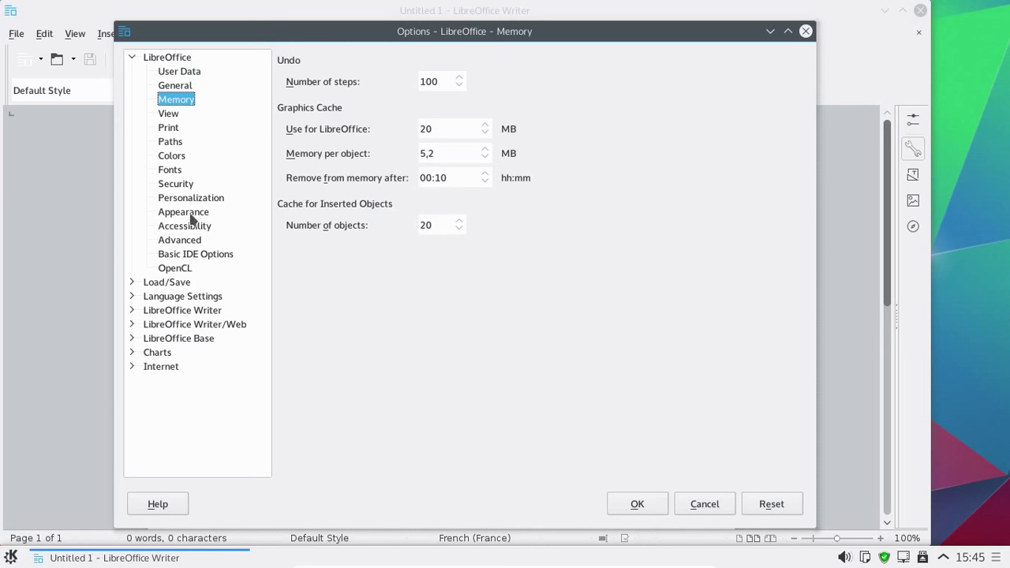
{"action": "left_click", "coordinate": [151, 309]}
{"action": "left_click", "coordinate": [150, 298]}
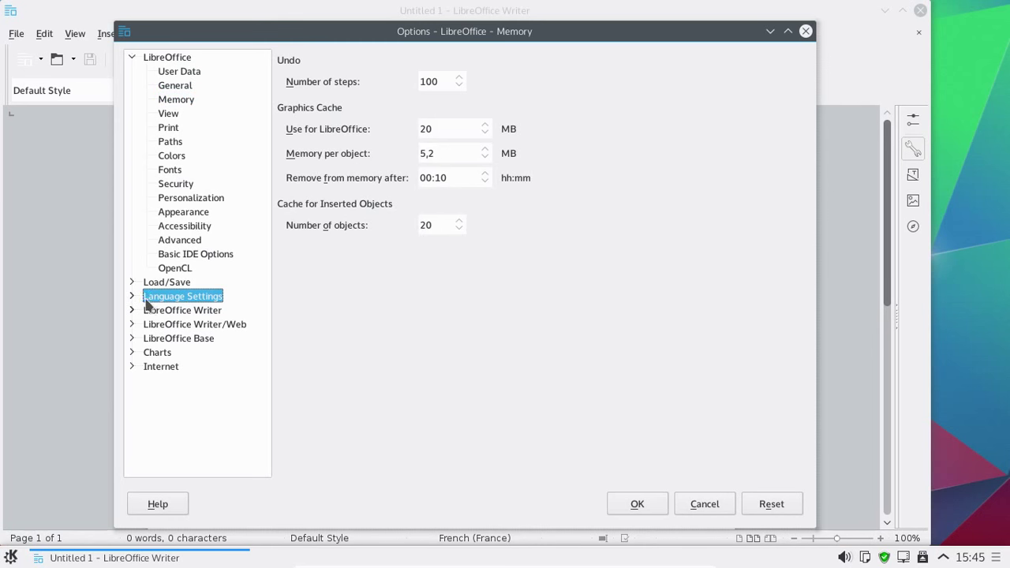
{"action": "left_click", "coordinate": [131, 297]}
{"action": "left_click", "coordinate": [169, 315]}
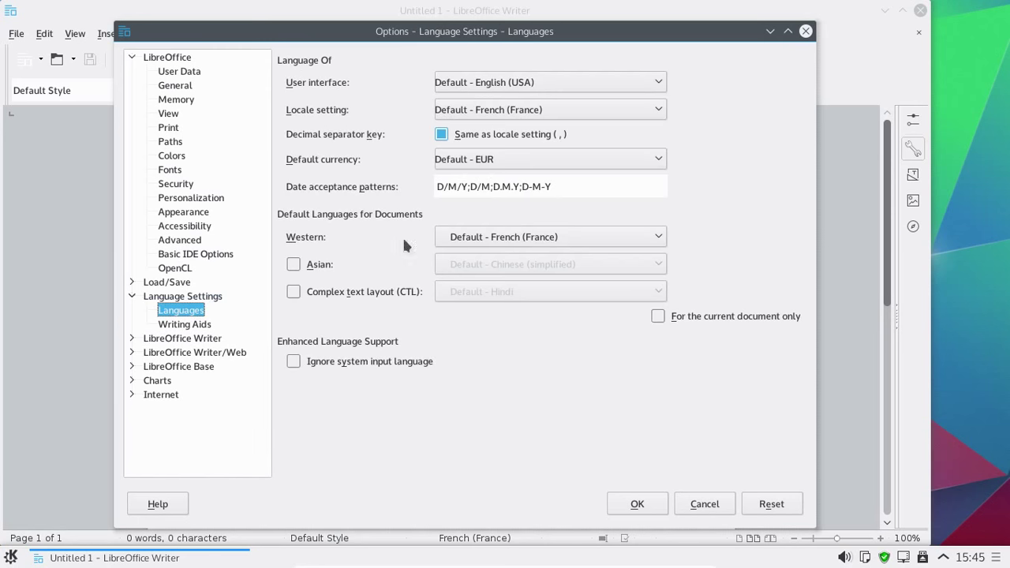
Set the LibreOffice user interface language to French (France), accept the restart notice and close Writer.
{"action": "left_click", "coordinate": [534, 86]}
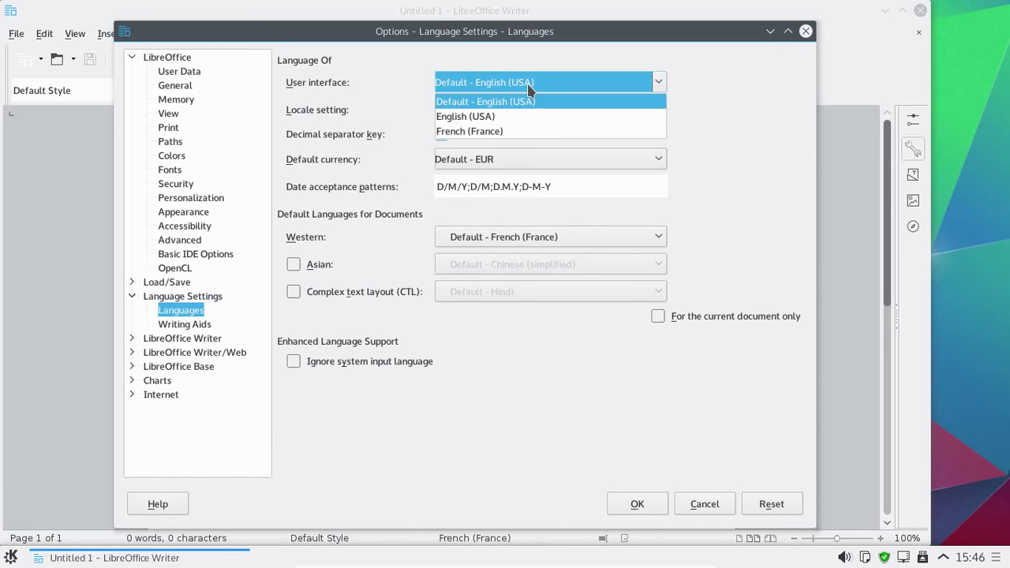
{"action": "left_click", "coordinate": [503, 132]}
{"action": "left_click", "coordinate": [636, 505]}
{"action": "left_click", "coordinate": [627, 308]}
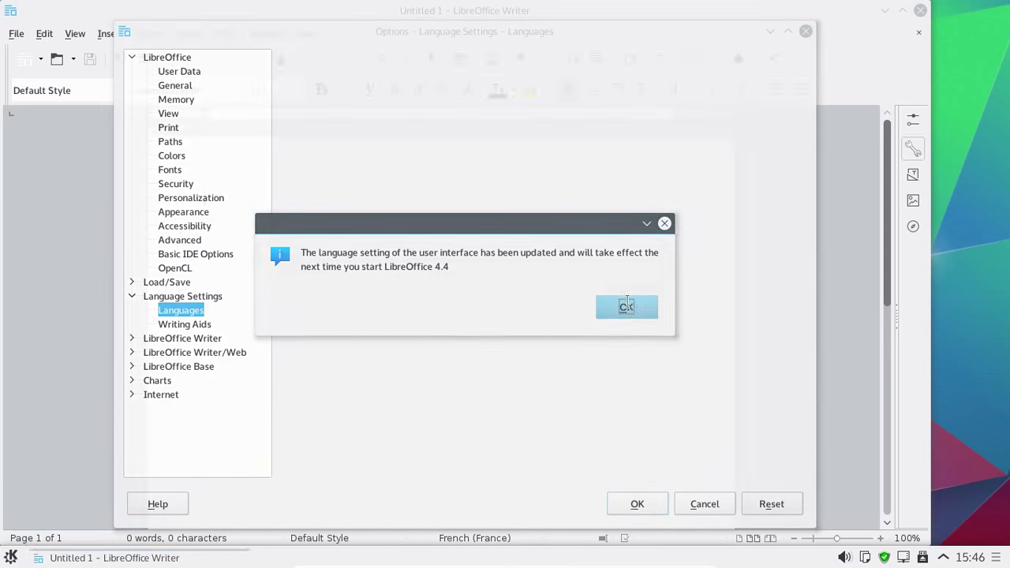
{"action": "left_click", "coordinate": [921, 10]}
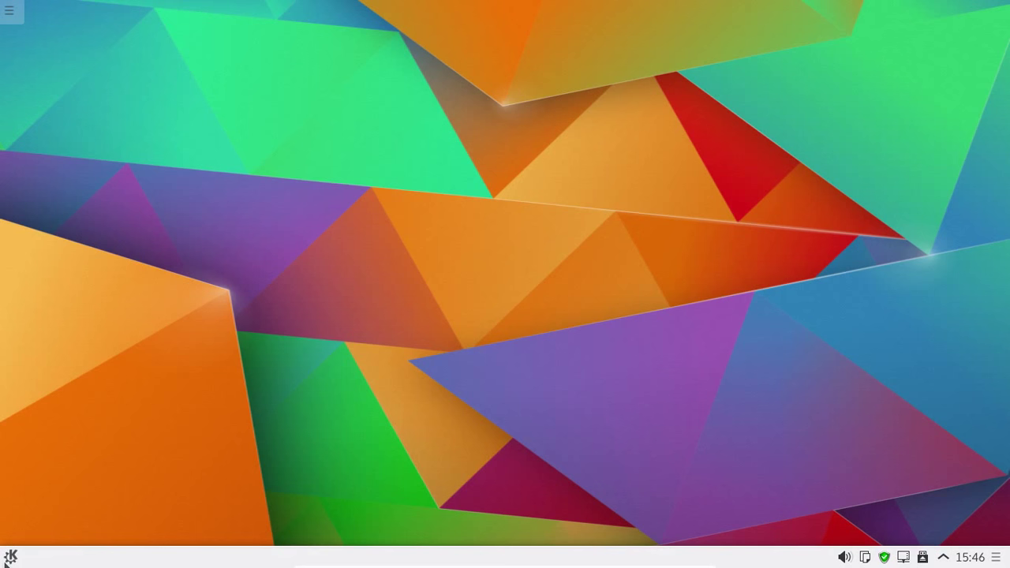
Relaunch LibreOffice Writer (Traitement de texte) from the Bureautique applications.
{"action": "left_click", "coordinate": [9, 558]}
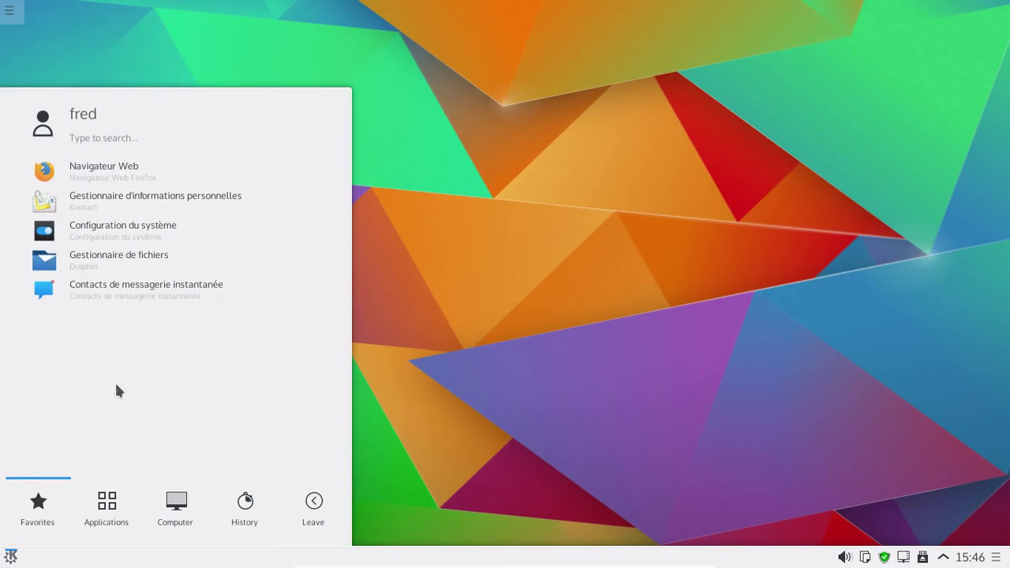
{"action": "left_click", "coordinate": [115, 504]}
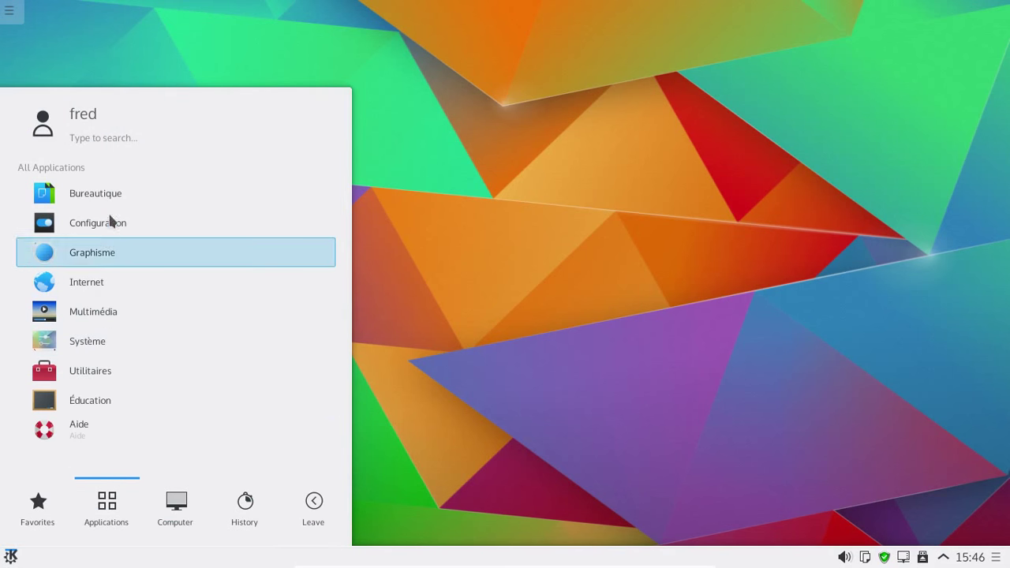
{"action": "left_click", "coordinate": [107, 188]}
{"action": "scroll", "coordinate": [171, 369], "scroll_direction": "down", "scroll_amount": 1}
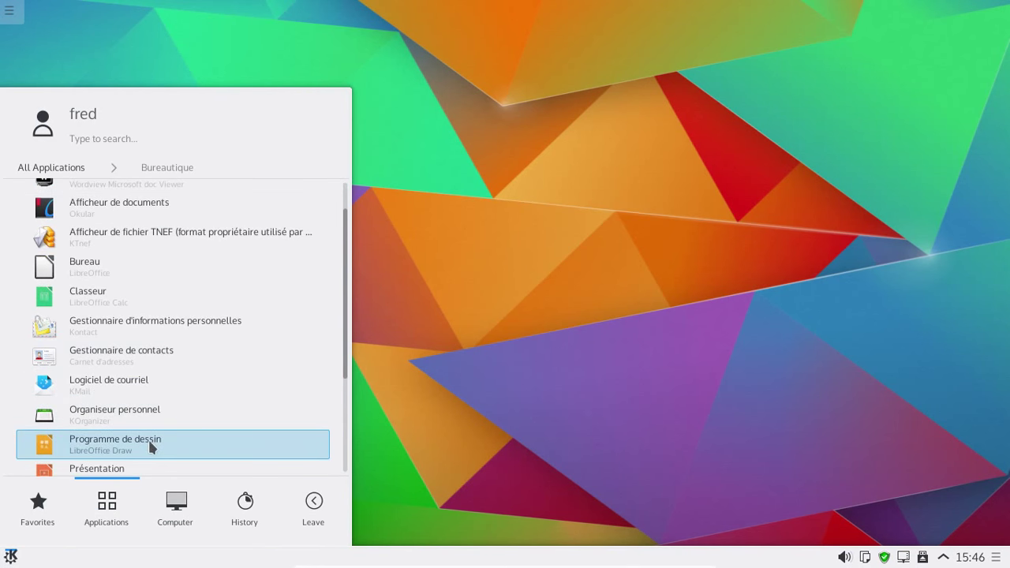
{"action": "scroll", "coordinate": [189, 417], "scroll_direction": "up", "scroll_amount": 1}
{"action": "scroll", "coordinate": [188, 418], "scroll_direction": "down", "scroll_amount": 1}
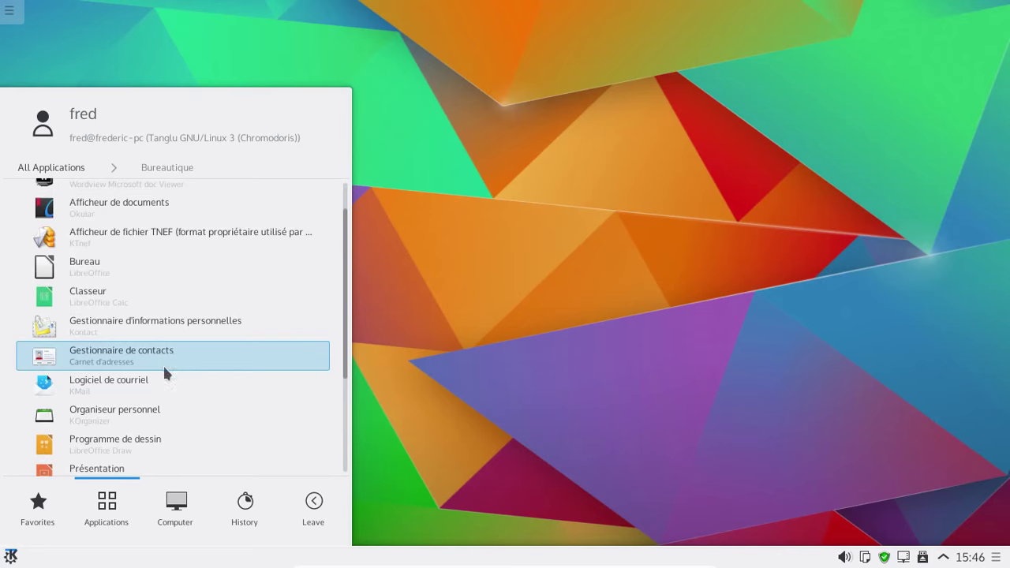
{"action": "scroll", "coordinate": [157, 381], "scroll_direction": "up", "scroll_amount": 1}
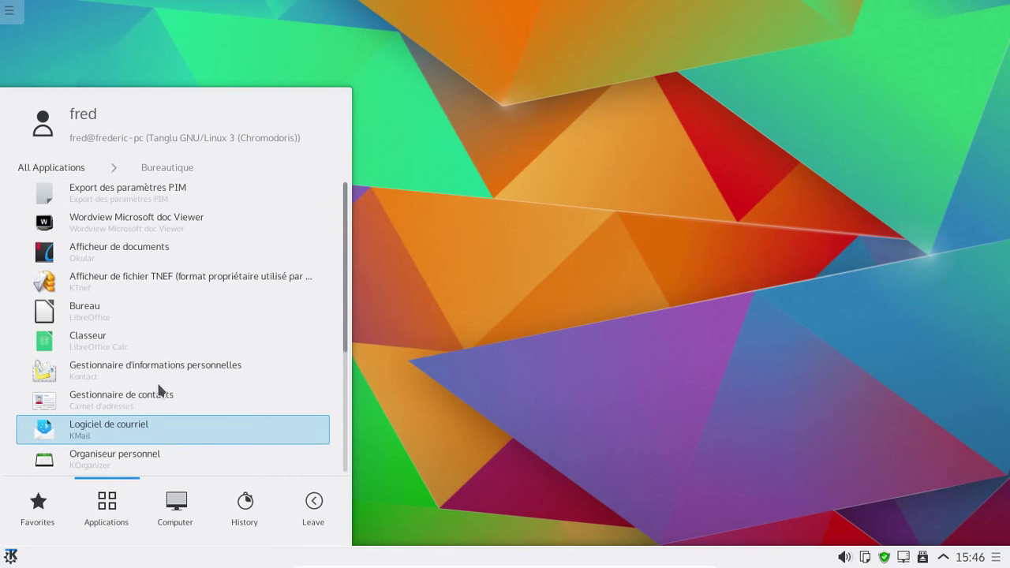
{"action": "scroll", "coordinate": [218, 273], "scroll_direction": "down", "scroll_amount": 4}
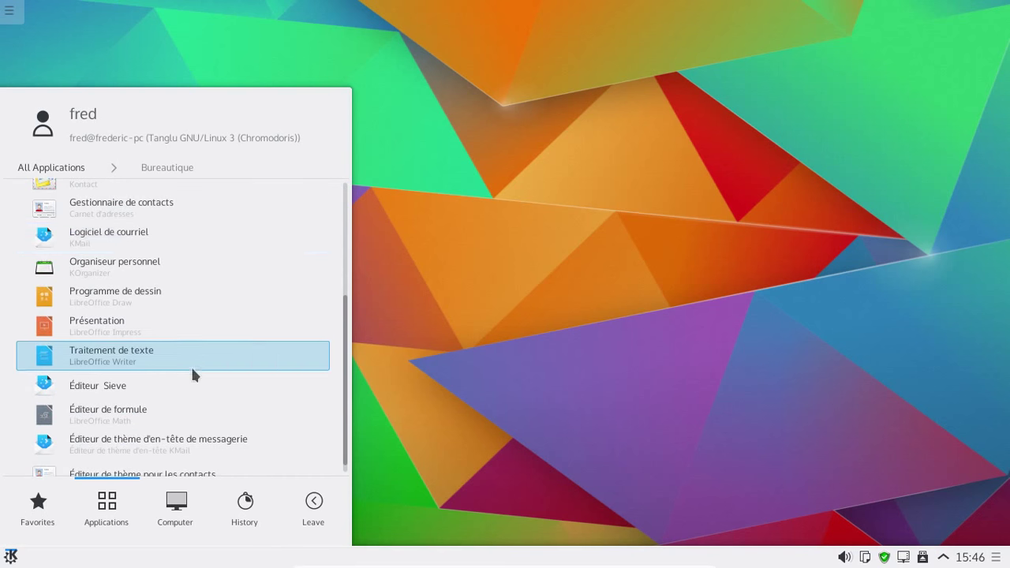
{"action": "scroll", "coordinate": [192, 373], "scroll_direction": "up", "scroll_amount": 1}
{"action": "scroll", "coordinate": [192, 374], "scroll_direction": "down", "scroll_amount": 1}
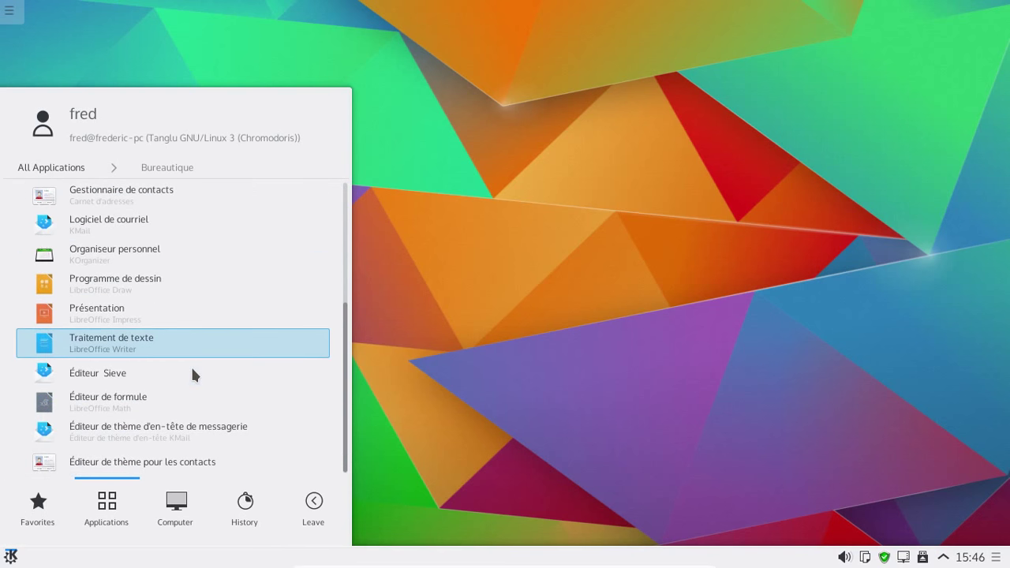
{"action": "left_click", "coordinate": [140, 340]}
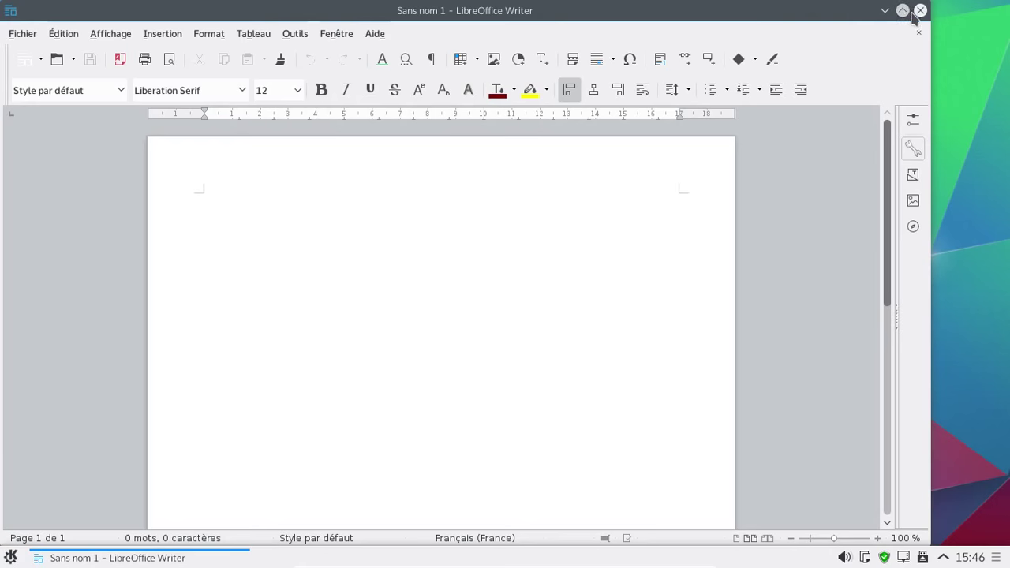
Check the À propos de LibreOffice information, then close it and Writer.
{"action": "left_click", "coordinate": [375, 34]}
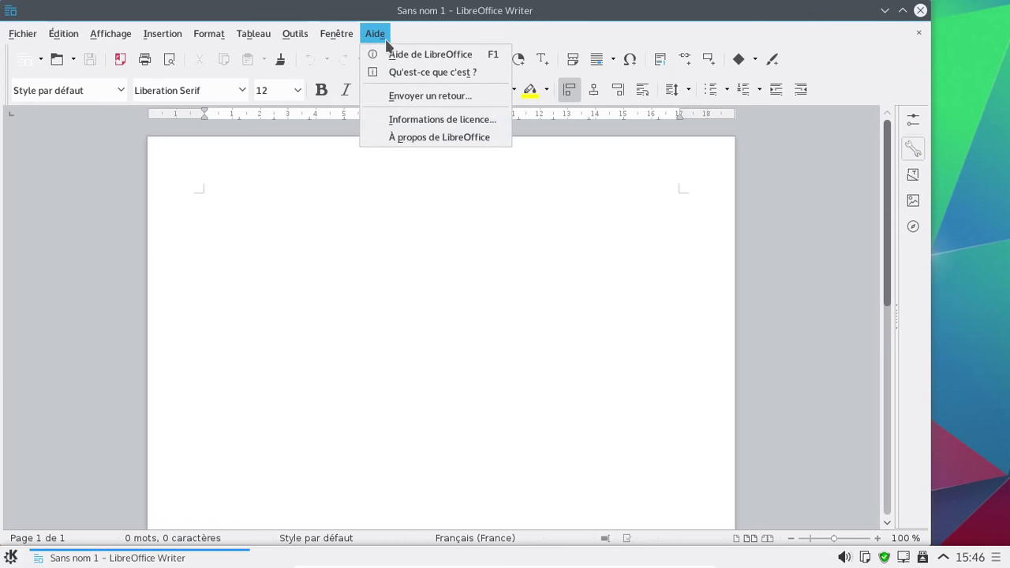
{"action": "left_click", "coordinate": [400, 139]}
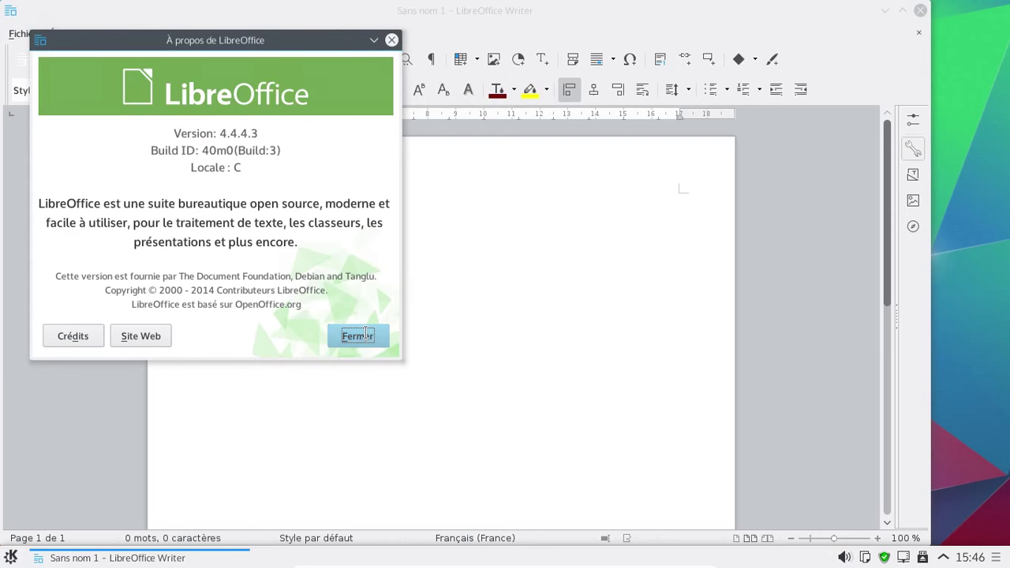
{"action": "left_click", "coordinate": [360, 336]}
{"action": "left_click", "coordinate": [920, 10]}
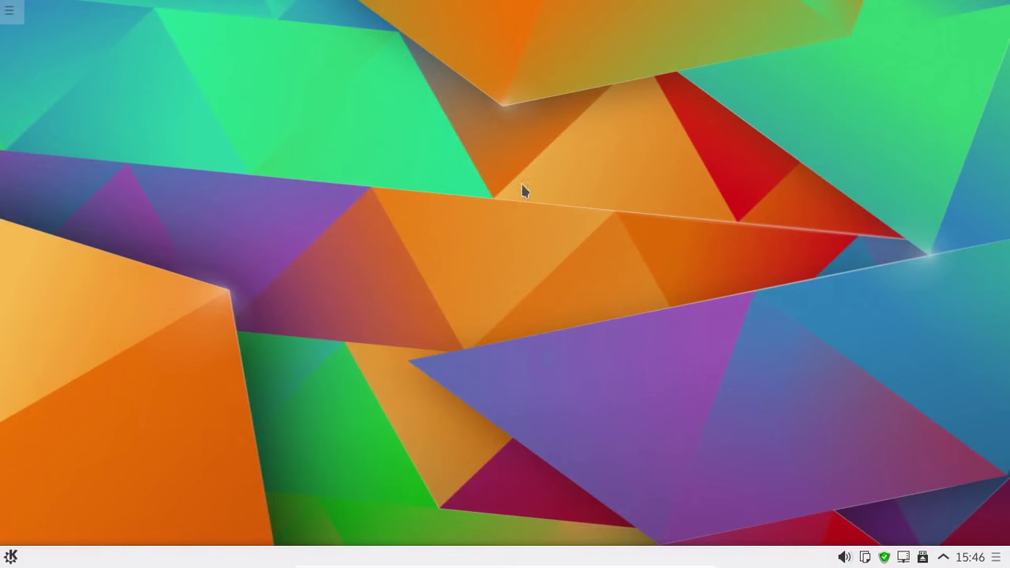
Launch the Firefox web browser from the favourites and enlarge its window to cover most of the desktop.
{"action": "left_click", "coordinate": [10, 557]}
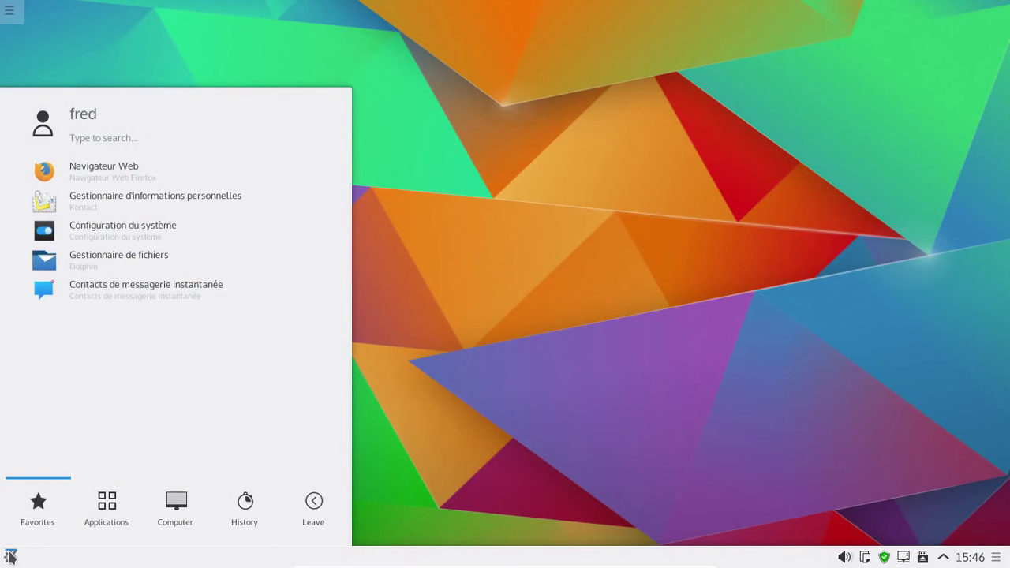
{"action": "left_click", "coordinate": [155, 183]}
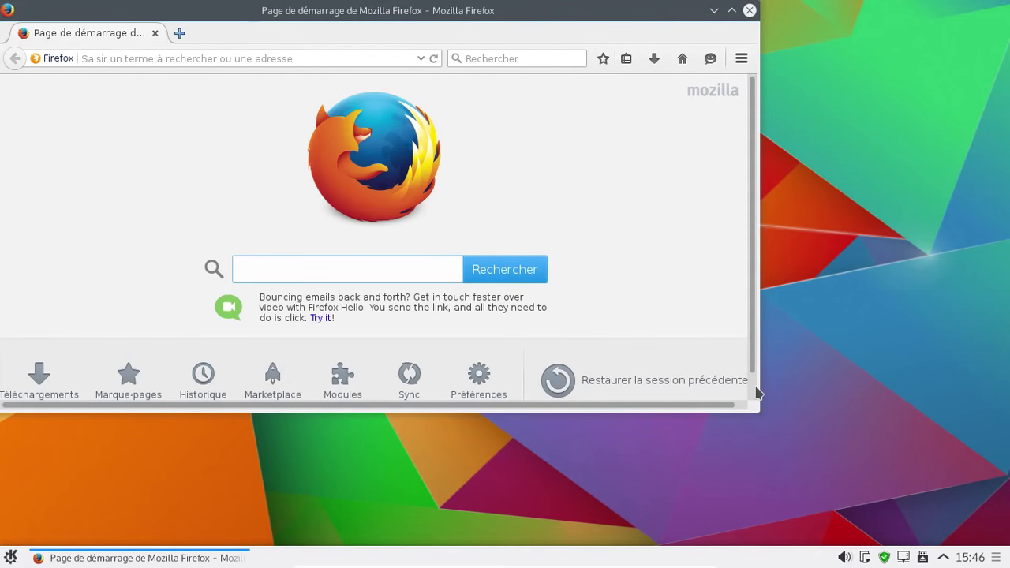
{"action": "left_click_drag", "start_coordinate": [761, 412], "coordinate": [875, 514]}
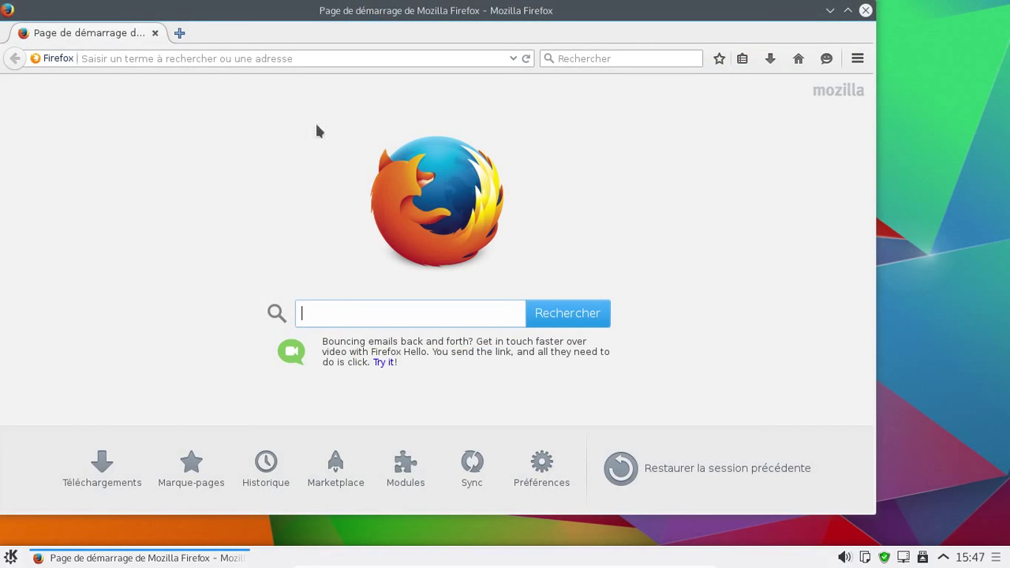
Go to packages.debian.org and dismiss the Mode lecture tip.
{"action": "left_click", "coordinate": [244, 60]}
{"action": "type", "text": "packages.?"}
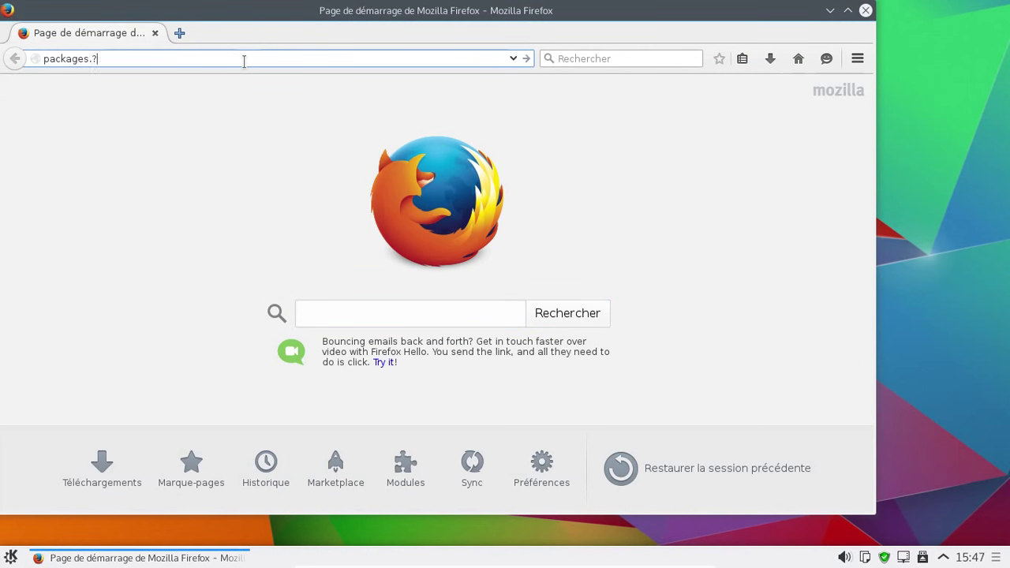
{"action": "key", "text": "BackSpace"}
{"action": "type", "text": "debian.or"}
{"action": "type", "text": "g"}
{"action": "key", "text": "Return"}
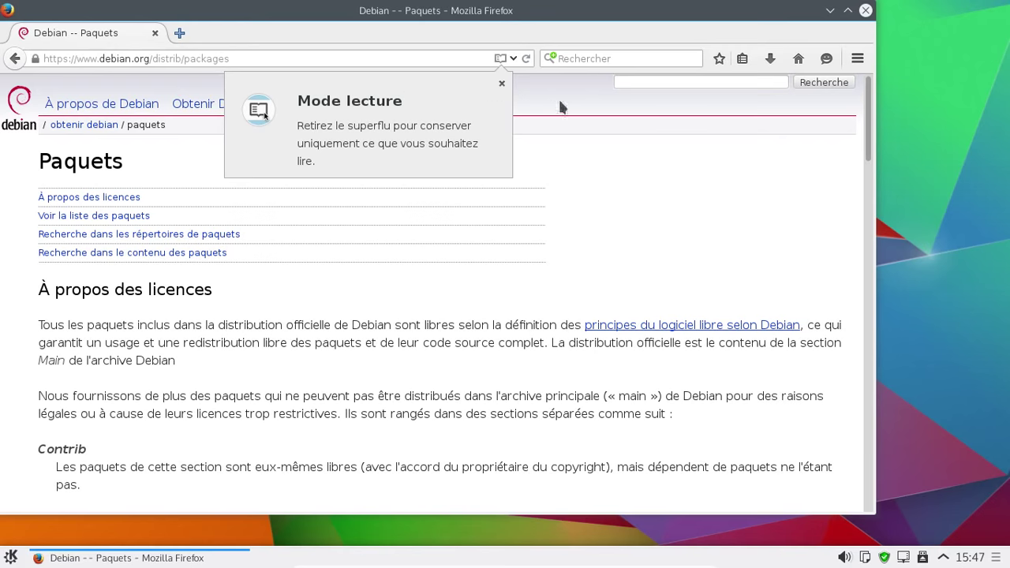
{"action": "left_click", "coordinate": [500, 84]}
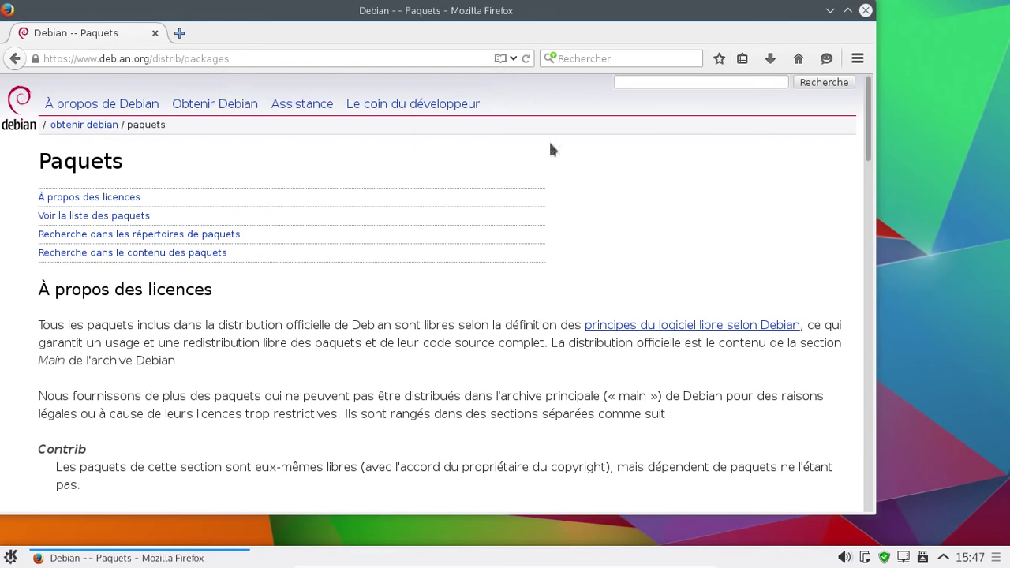
Search the Debian package directories for plasma in the testing distribution.
{"action": "scroll", "coordinate": [589, 244], "scroll_direction": "down", "scroll_amount": 10}
{"action": "scroll", "coordinate": [590, 248], "scroll_direction": "down", "scroll_amount": 10}
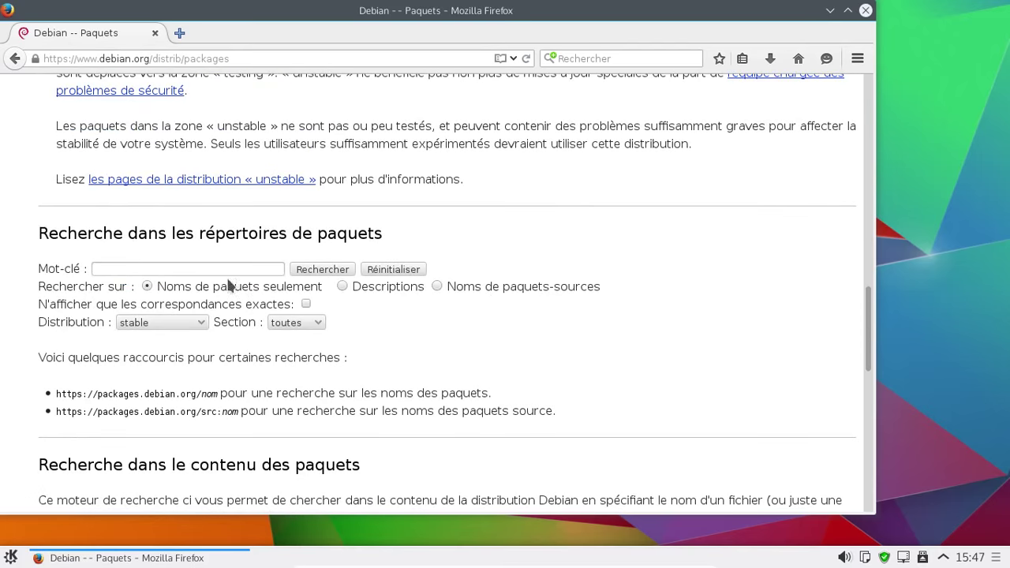
{"action": "left_click", "coordinate": [157, 322]}
{"action": "left_click", "coordinate": [158, 361]}
{"action": "left_click", "coordinate": [150, 269]}
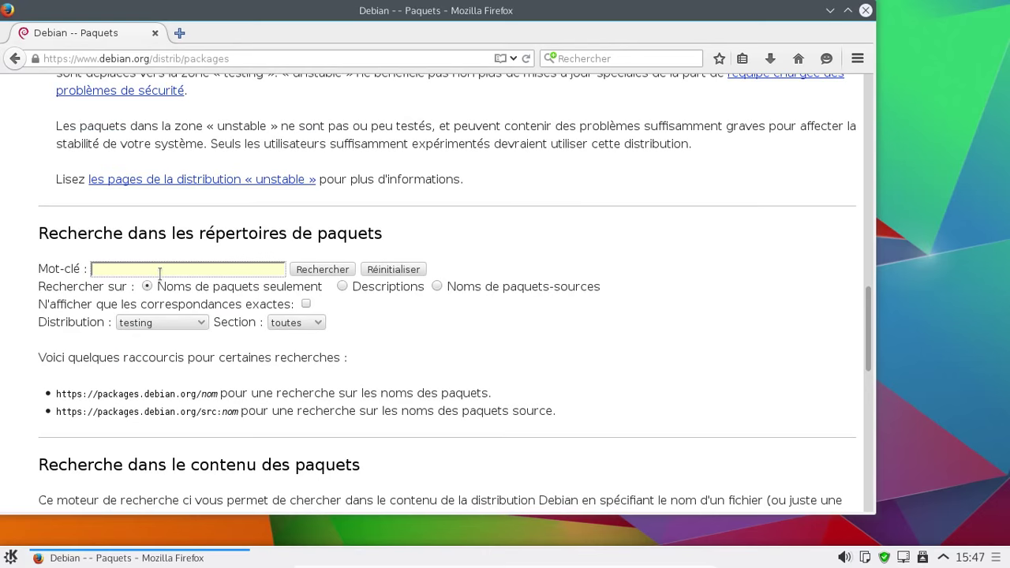
{"action": "type", "text": "plasma"}
{"action": "key", "text": "Return"}
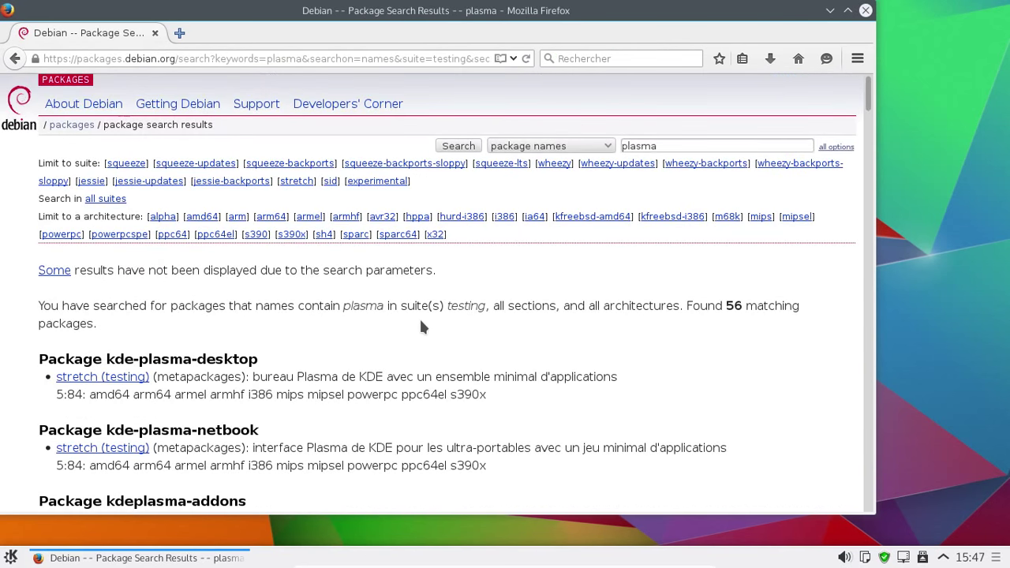
Examine the details page of the kde-plasma-desktop package in stretch (testing), then return to the search results.
{"action": "scroll", "coordinate": [423, 328], "scroll_direction": "down", "scroll_amount": 1}
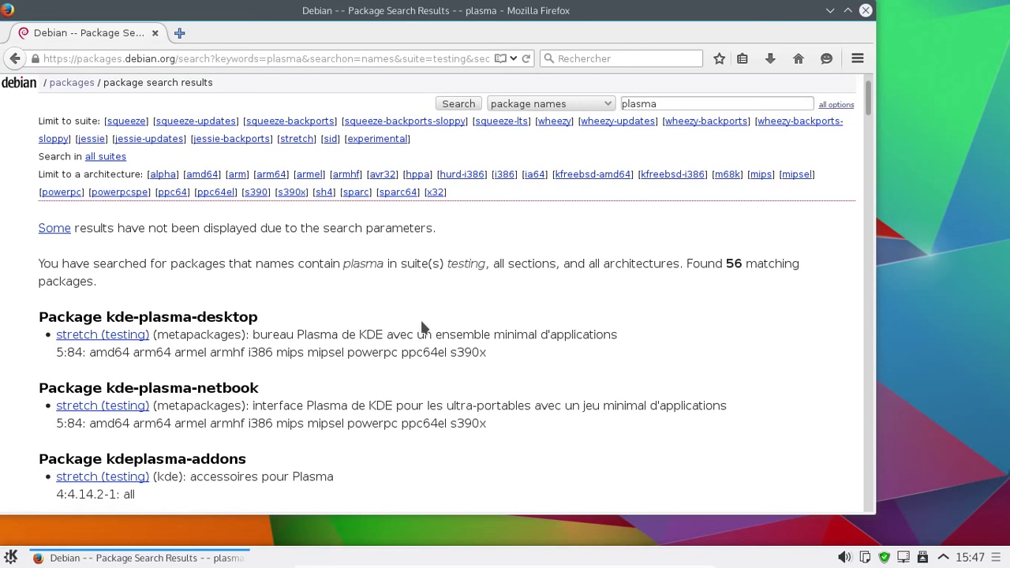
{"action": "scroll", "coordinate": [422, 328], "scroll_direction": "down", "scroll_amount": 4}
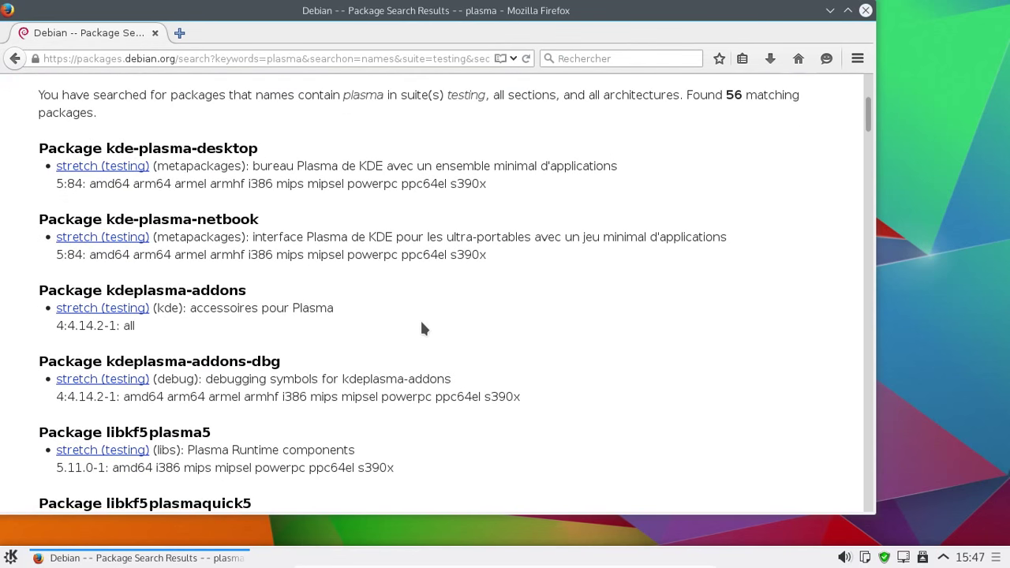
{"action": "left_click", "coordinate": [97, 169]}
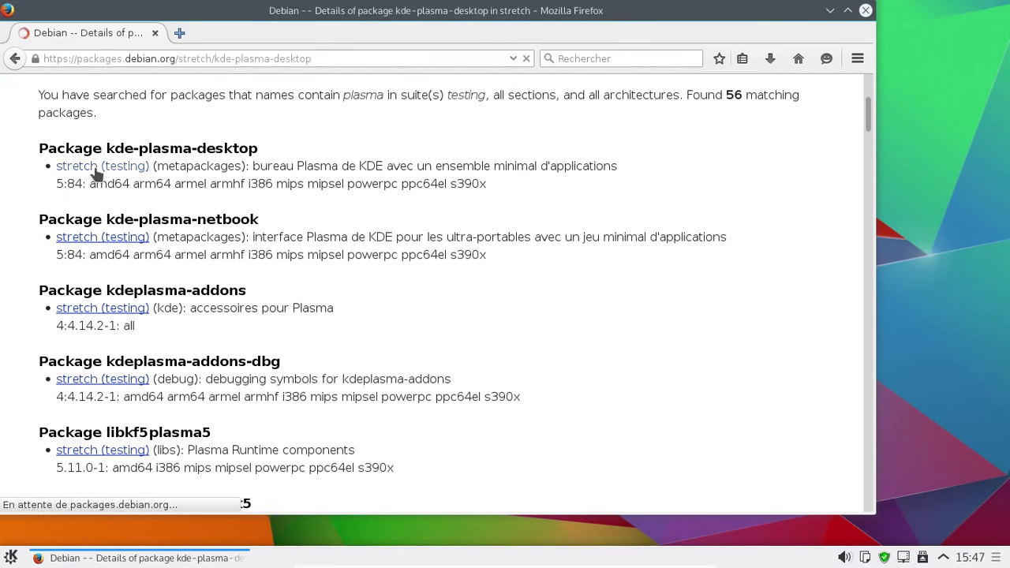
{"action": "scroll", "coordinate": [404, 307], "scroll_direction": "down", "scroll_amount": 3}
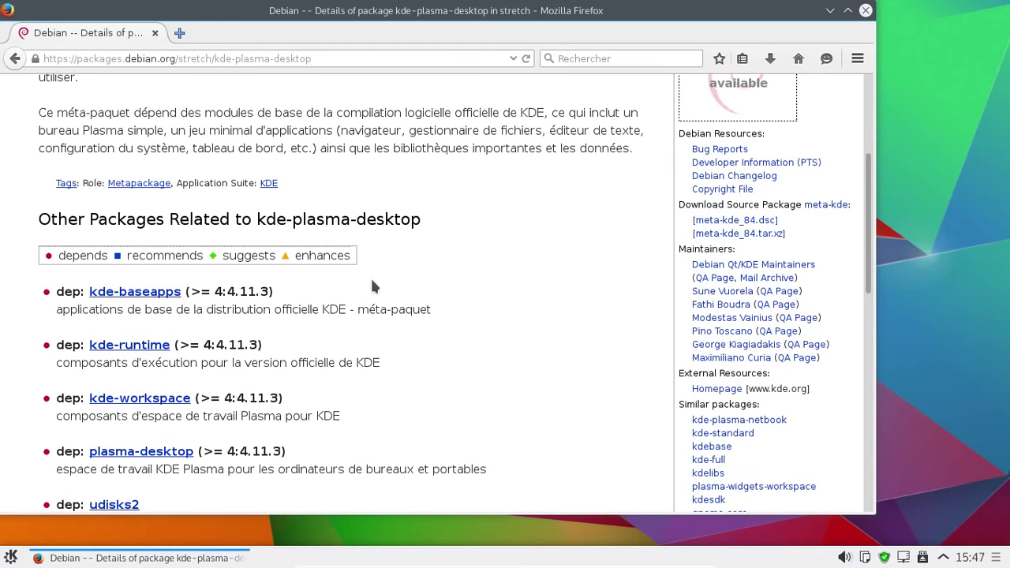
{"action": "scroll", "coordinate": [477, 290], "scroll_direction": "up", "scroll_amount": 5}
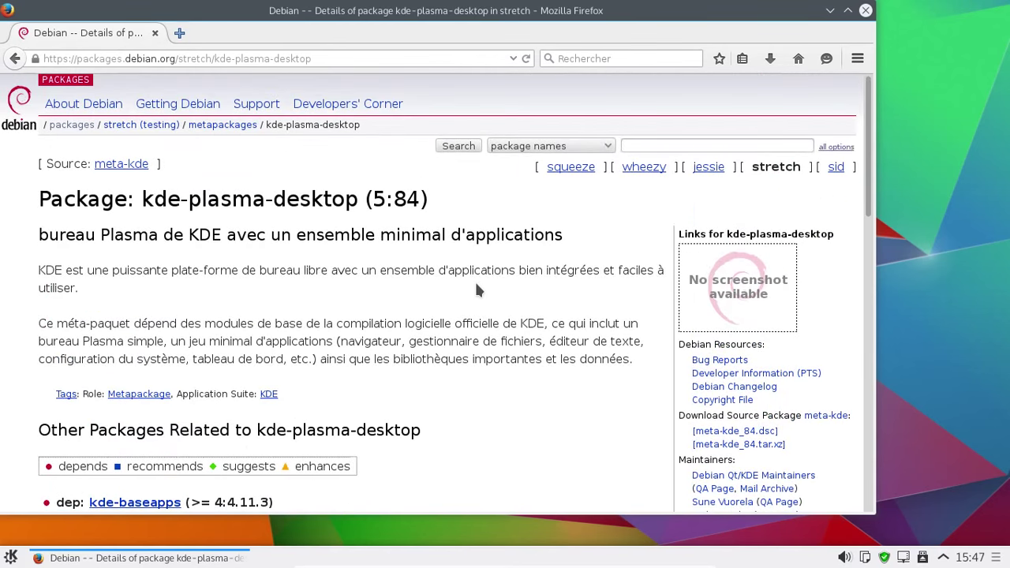
{"action": "left_click", "coordinate": [15, 59]}
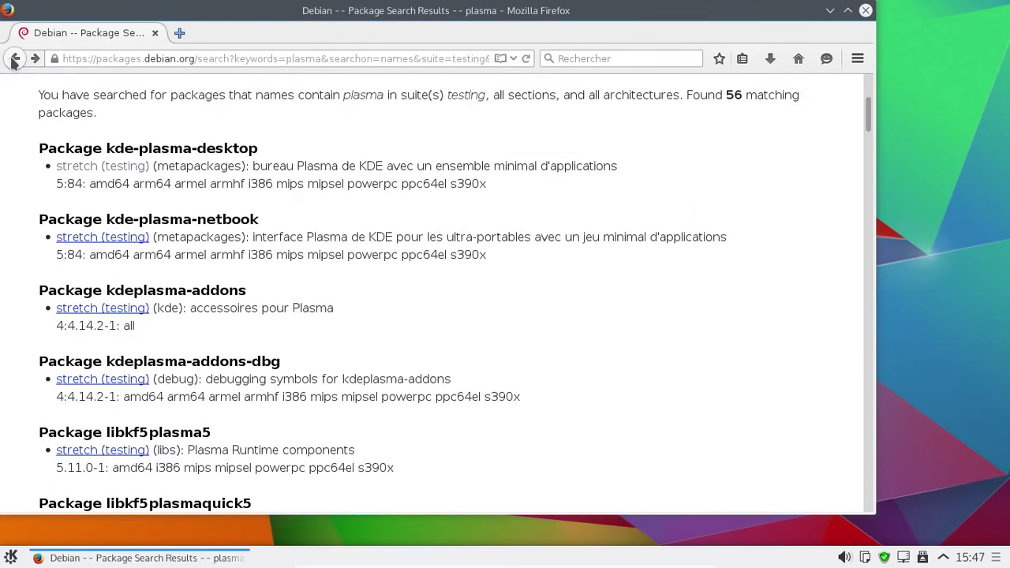
Return to the Debian package search form and search for plasma in the unstable distribution.
{"action": "scroll", "coordinate": [433, 282], "scroll_direction": "down", "scroll_amount": 3}
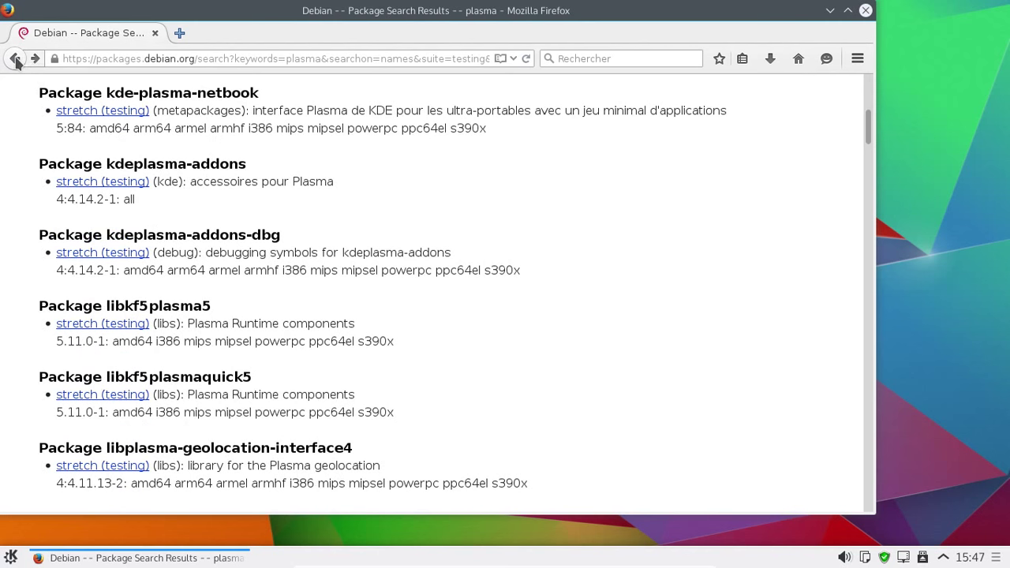
{"action": "left_click", "coordinate": [15, 59]}
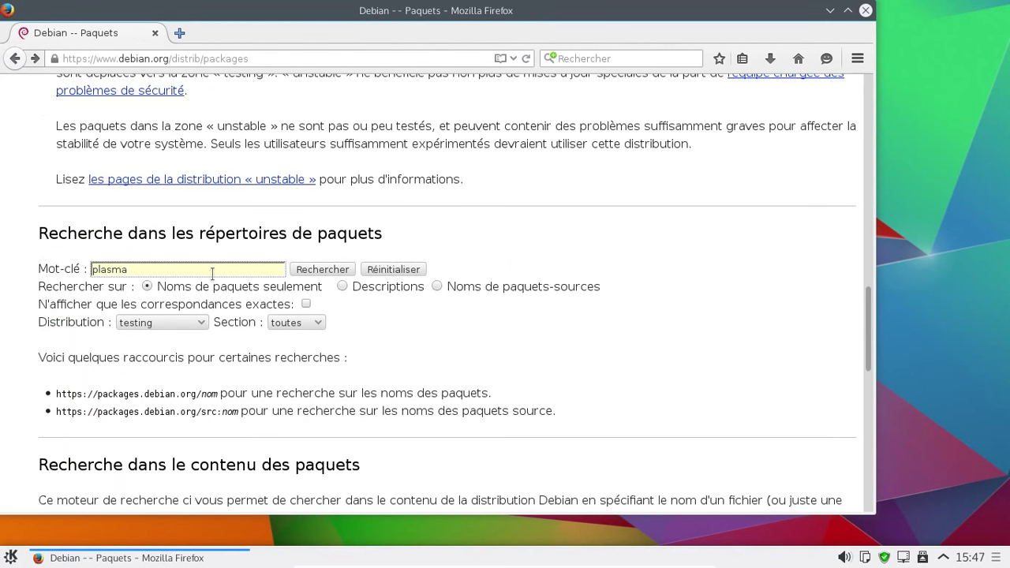
{"action": "left_click", "coordinate": [130, 323]}
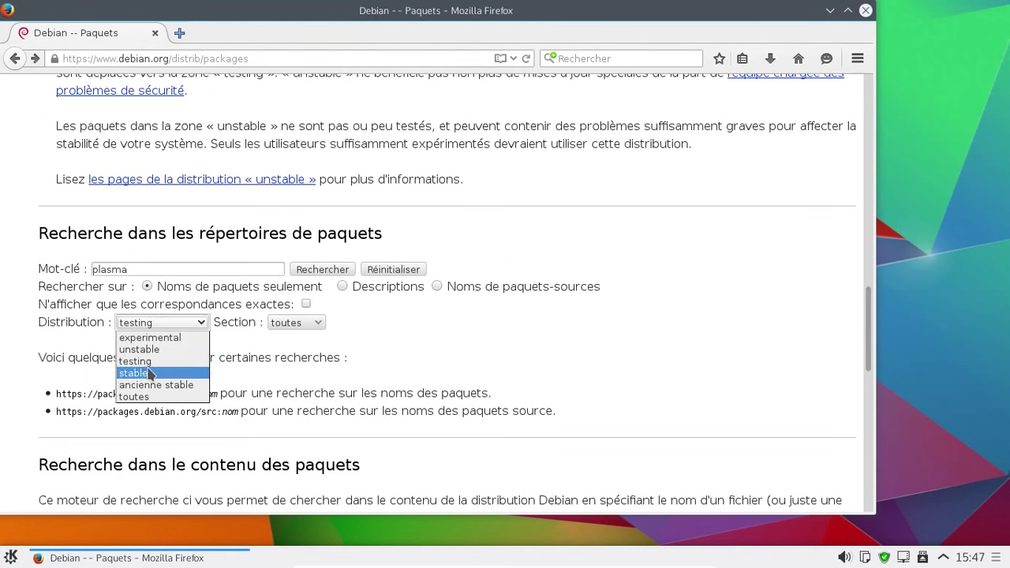
{"action": "left_click", "coordinate": [141, 350]}
{"action": "left_click", "coordinate": [315, 269]}
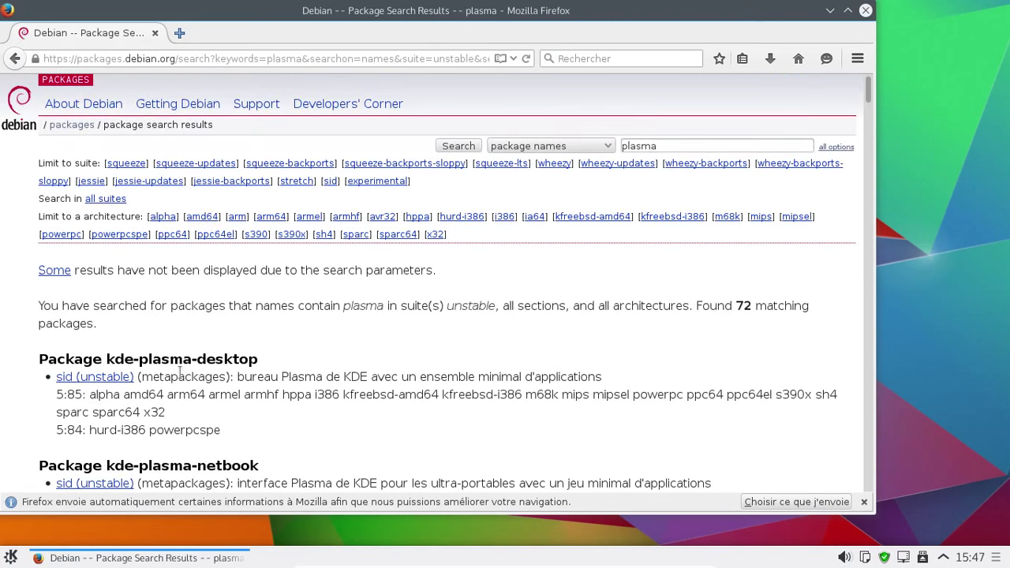
Examine the dependencies and download versions of the kde-plasma-desktop package in sid (unstable), and close the browser.
{"action": "left_click", "coordinate": [117, 380]}
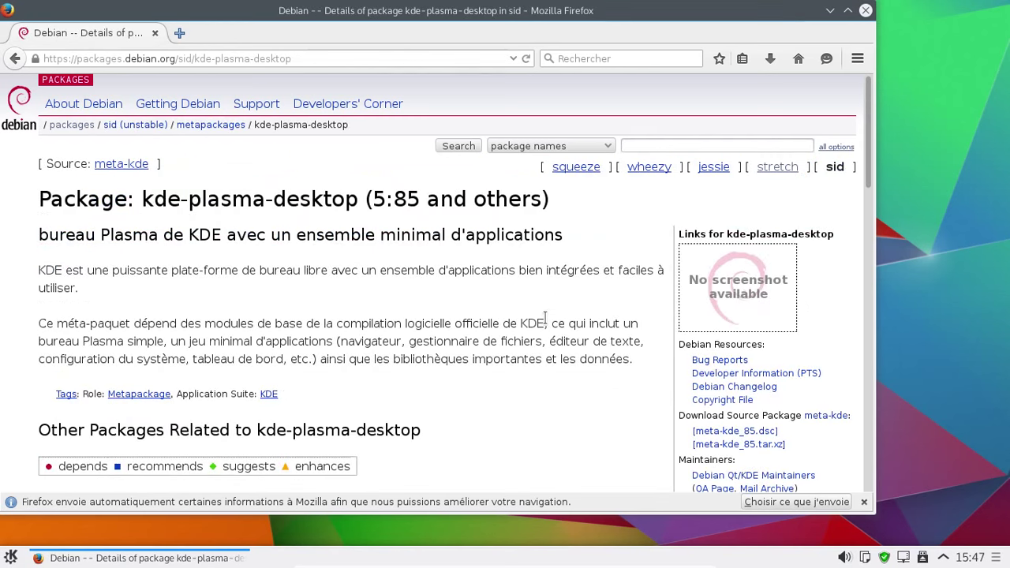
{"action": "scroll", "coordinate": [545, 317], "scroll_direction": "down", "scroll_amount": 5}
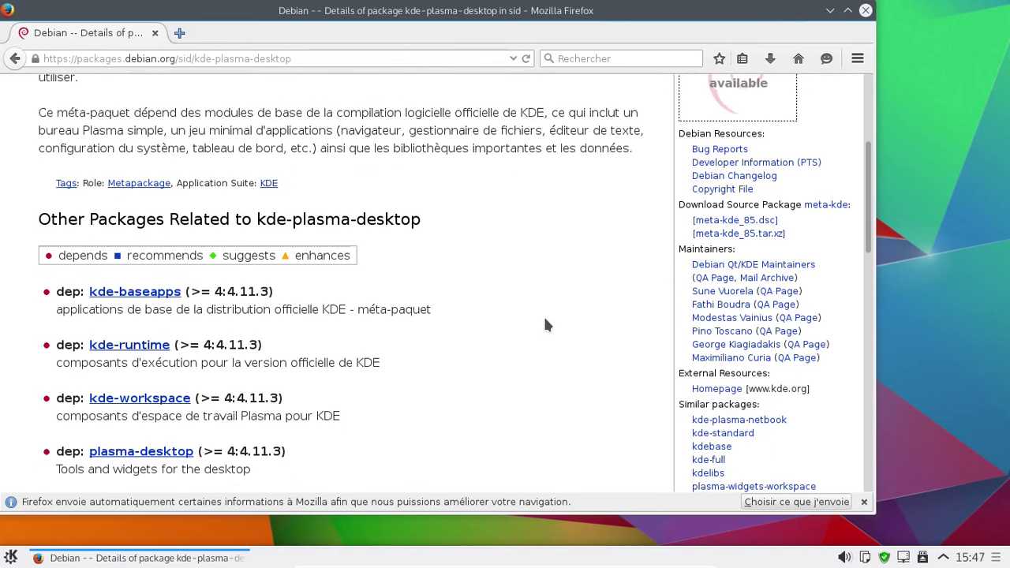
{"action": "scroll", "coordinate": [545, 319], "scroll_direction": "down", "scroll_amount": 10}
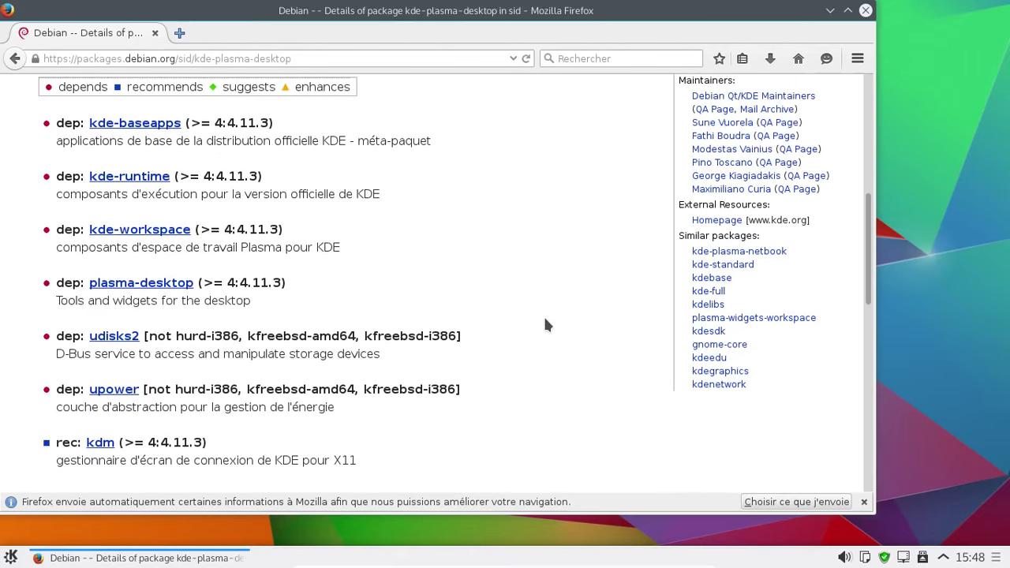
{"action": "scroll", "coordinate": [544, 323], "scroll_direction": "down", "scroll_amount": 1}
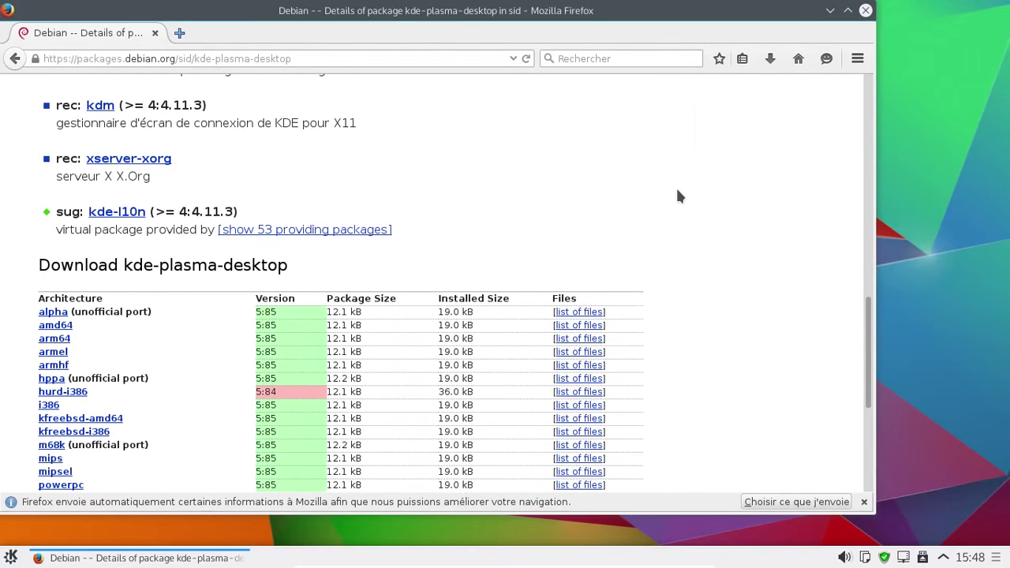
{"action": "left_click", "coordinate": [865, 11]}
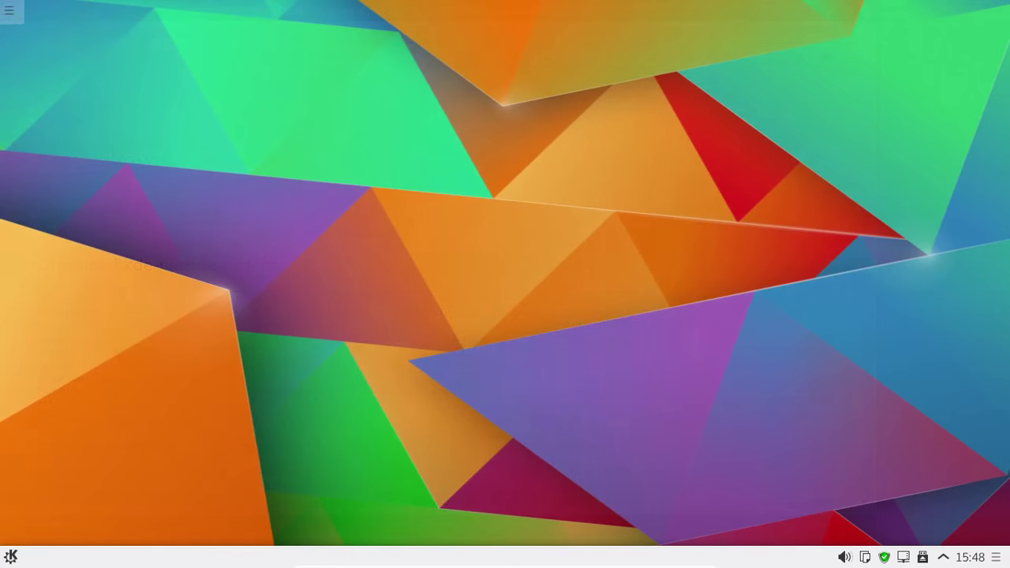
Find and launch the Konsole terminal from the application launcher.
{"action": "left_click", "coordinate": [10, 558]}
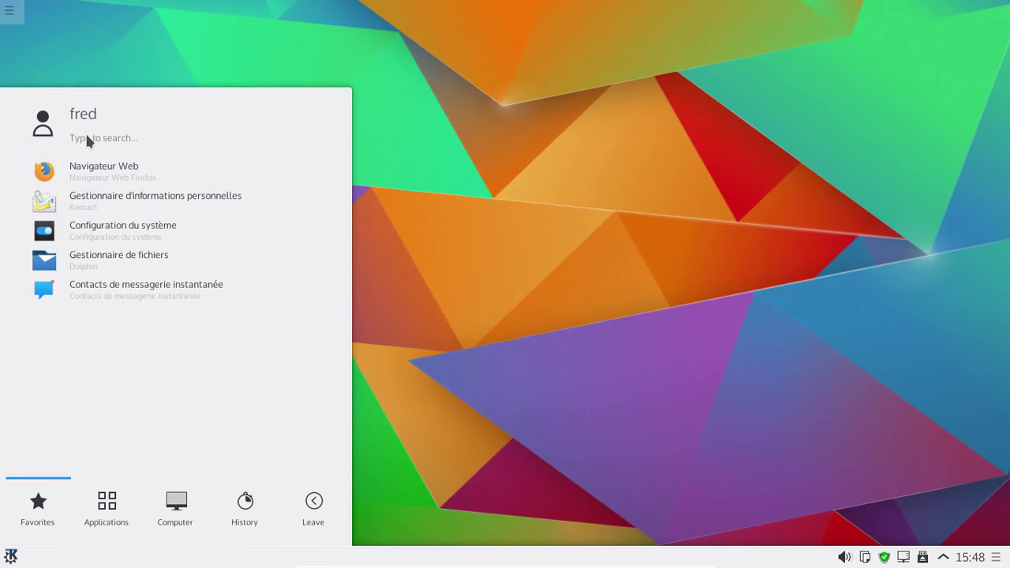
{"action": "type", "text": "konsole"}
{"action": "key", "text": "Return"}
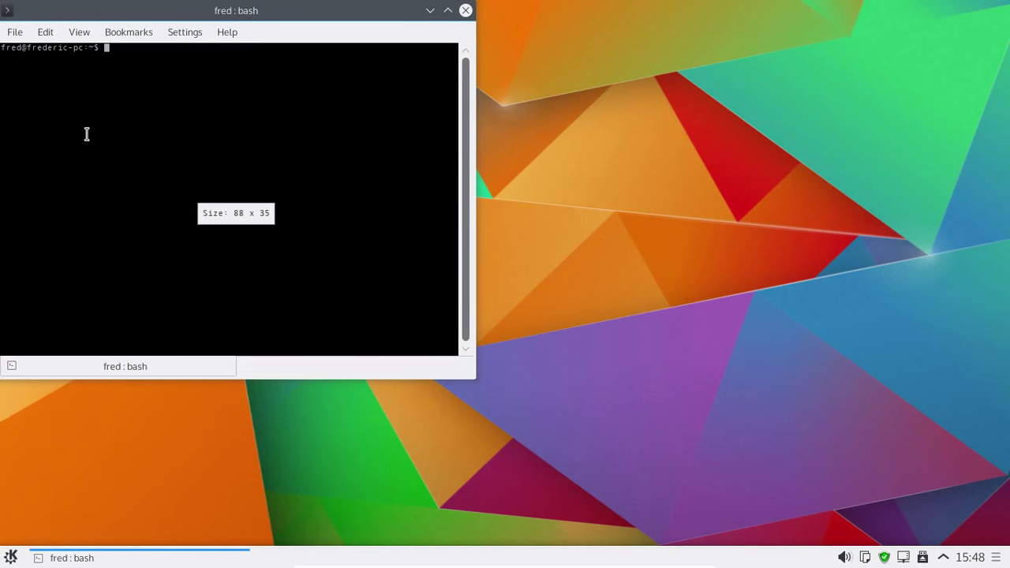
View the package repositories in /etc/apt/sources.list with less, then quit the pager and close the terminal.
{"action": "type", "text": "less /etc"}
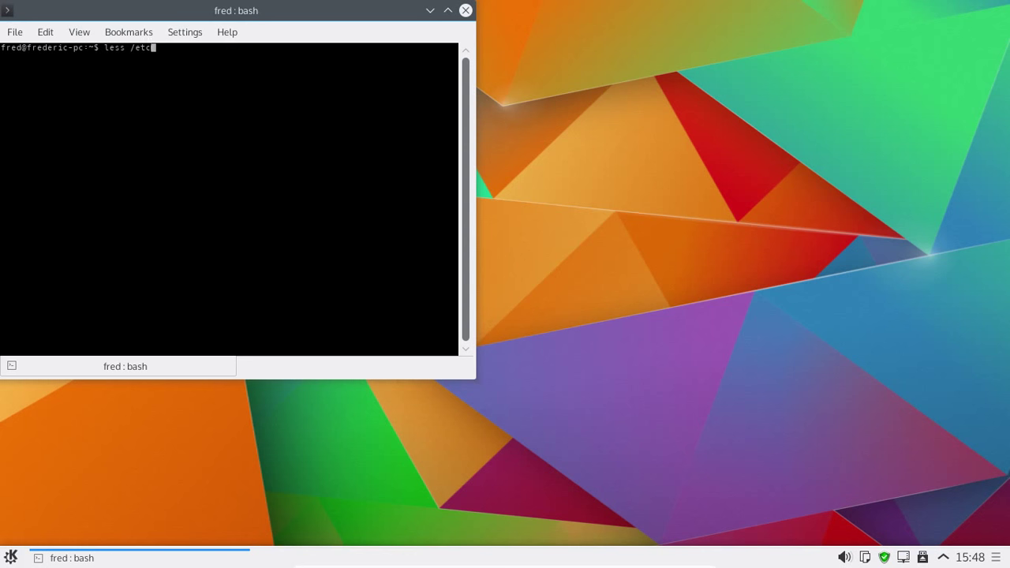
{"action": "type", "text": "/apt/p"}
{"action": "key", "text": "BackSpace"}
{"action": "type", "text": "so"}
{"action": "key", "text": "BackSpace"}
{"action": "key", "text": "BackSpace"}
{"action": "type", "text": "sources.list"}
{"action": "key", "text": "Return"}
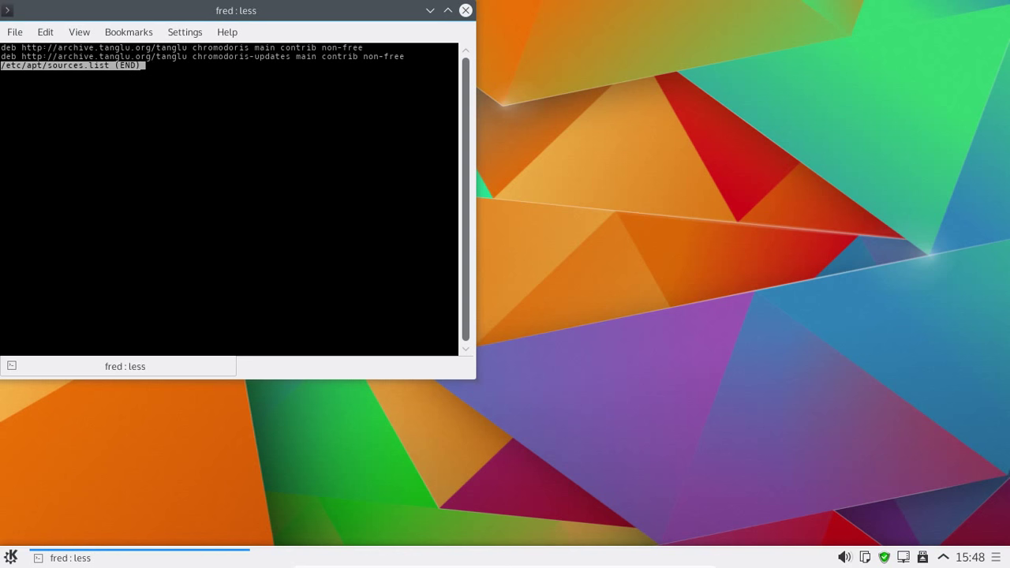
{"action": "key", "text": "q"}
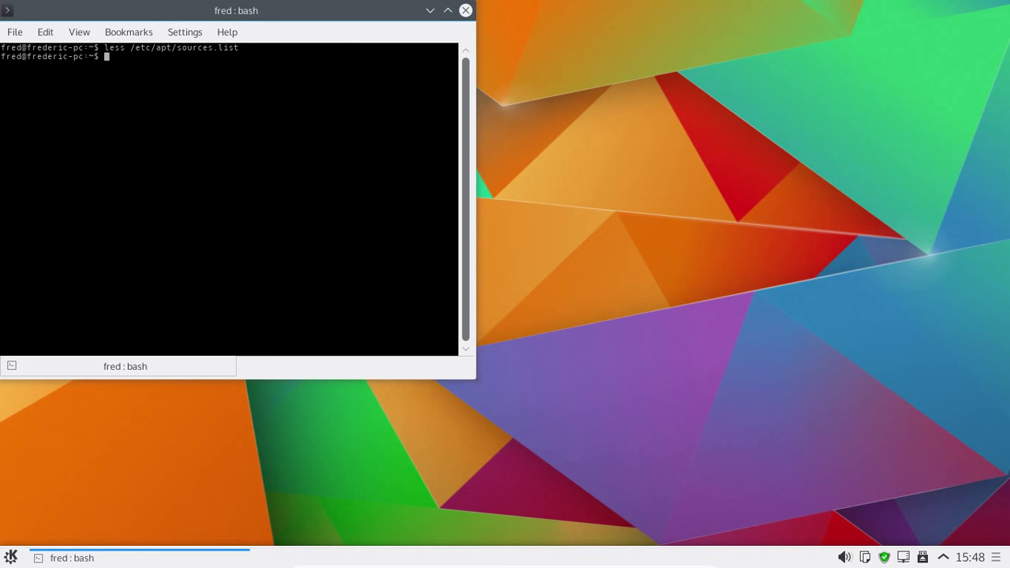
{"action": "left_click", "coordinate": [466, 10]}
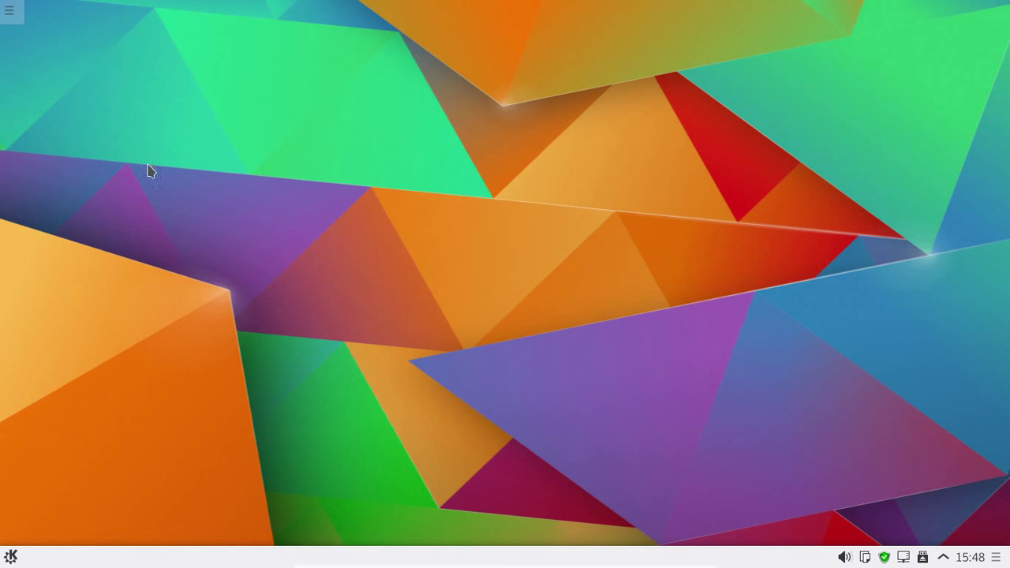
Shut down the Tanglu virtual machine from its desktop and close the VirtualBox manager on the host.
{"action": "left_click", "coordinate": [9, 559]}
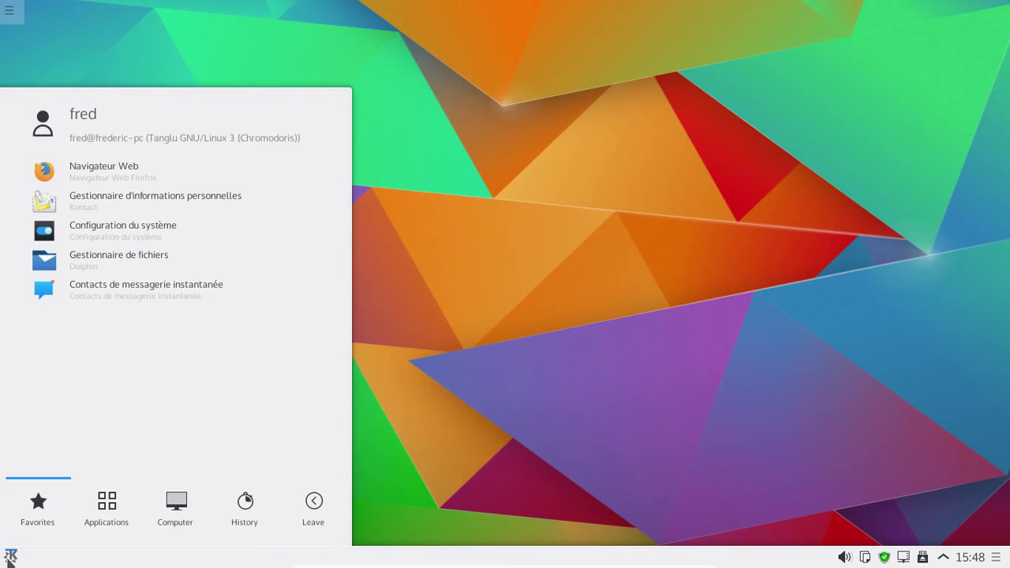
{"action": "left_click", "coordinate": [308, 510]}
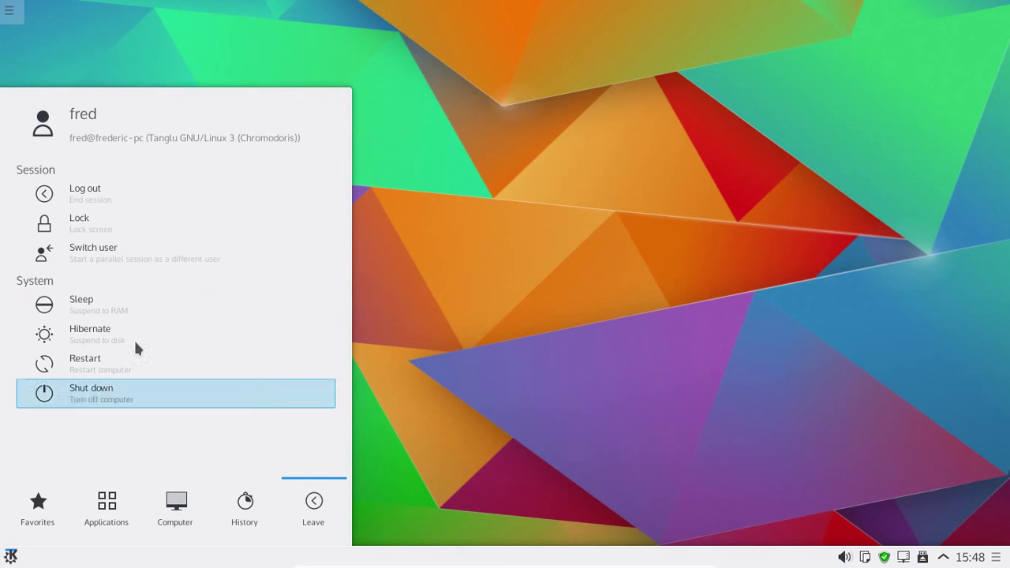
{"action": "left_click", "coordinate": [133, 390]}
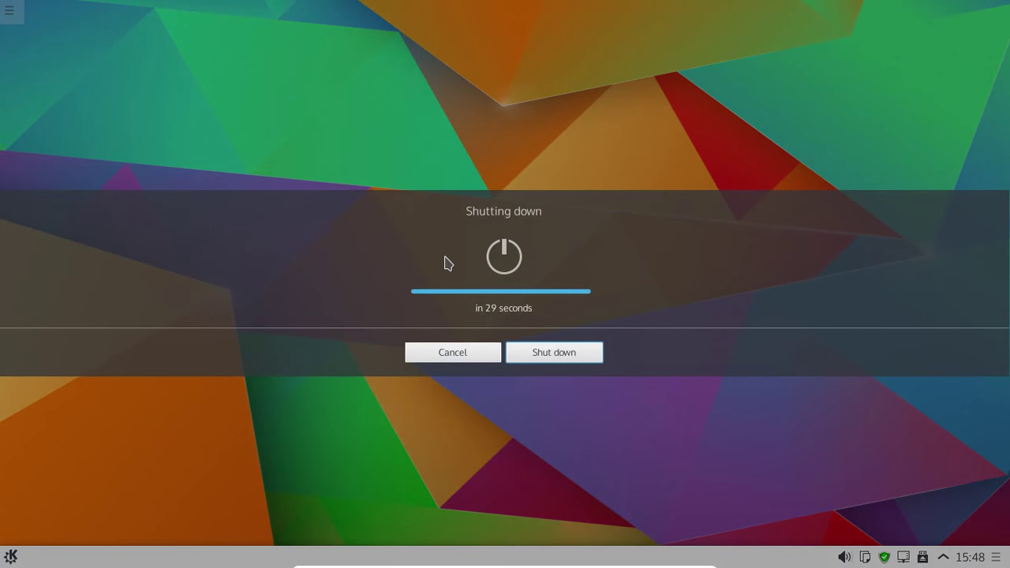
{"action": "left_click", "coordinate": [598, 360]}
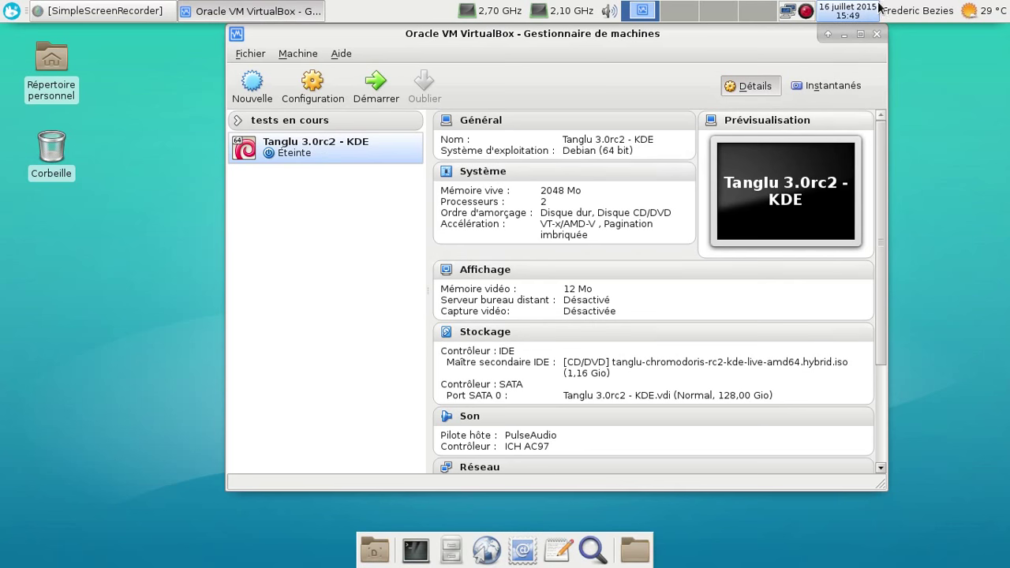
{"action": "left_click", "coordinate": [875, 34]}
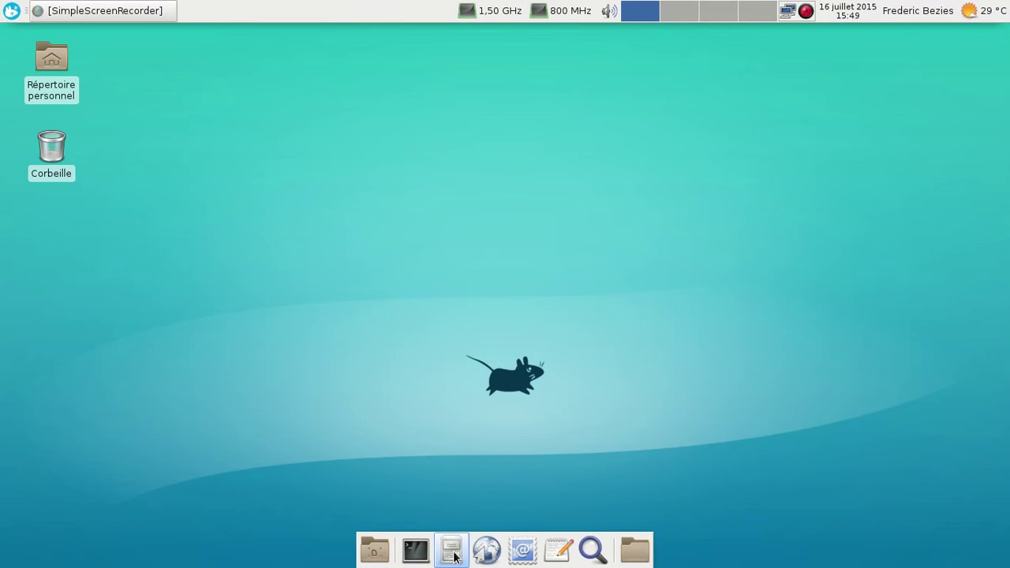
Open a terminal in the Téléchargements/ISO à tester folder, close the file manager, and move the terminal toward the middle of the desktop.
{"action": "key", "text": "super+e"}
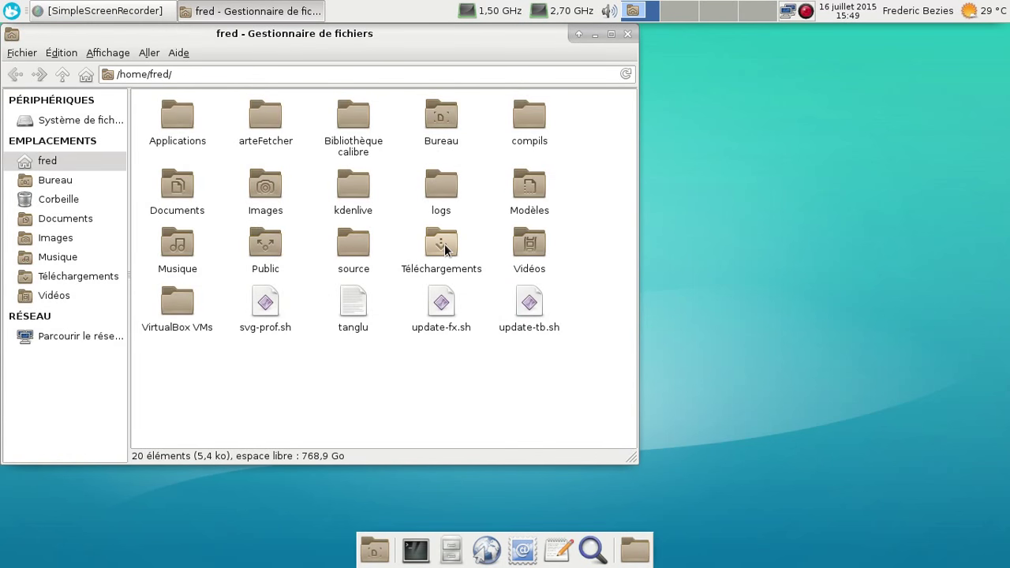
{"action": "double_click", "coordinate": [444, 249]}
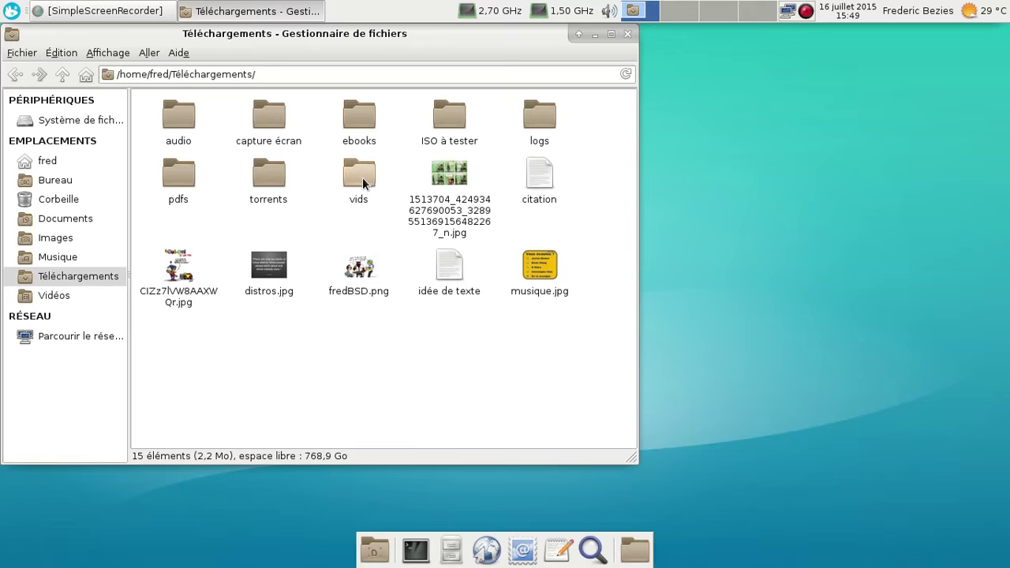
{"action": "double_click", "coordinate": [449, 117]}
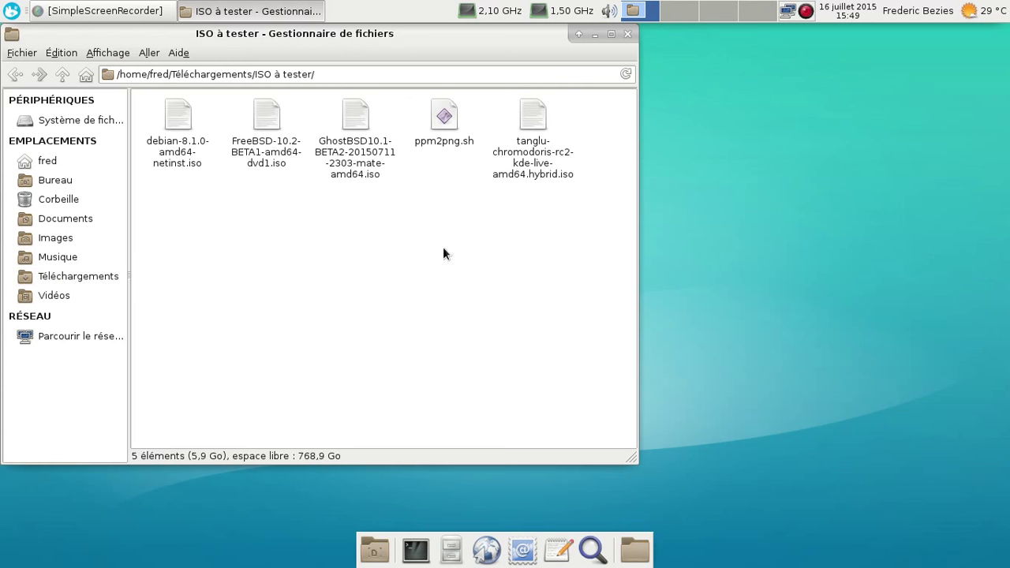
{"action": "right_click", "coordinate": [502, 226]}
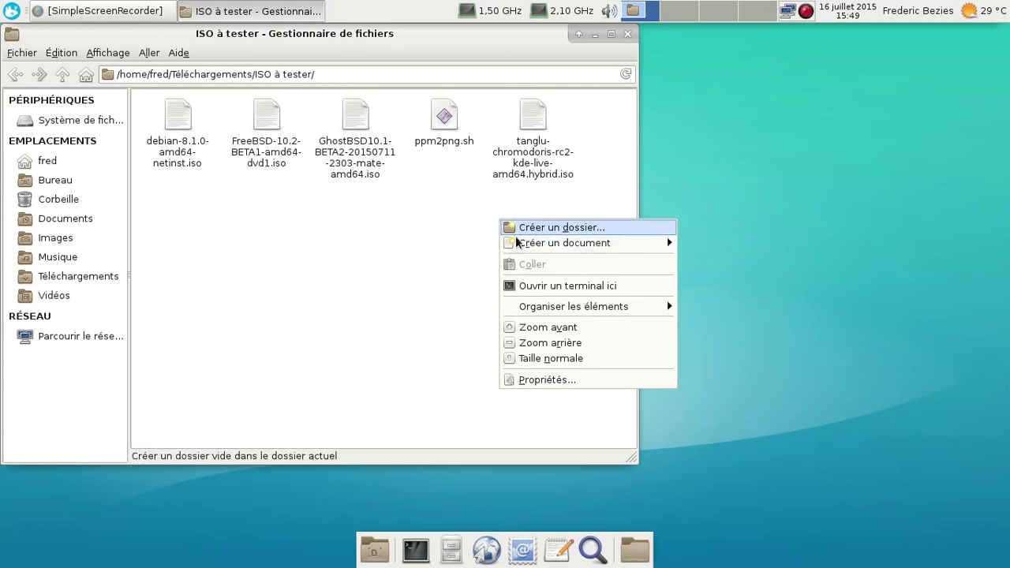
{"action": "left_click", "coordinate": [561, 286]}
{"action": "left_click", "coordinate": [625, 35]}
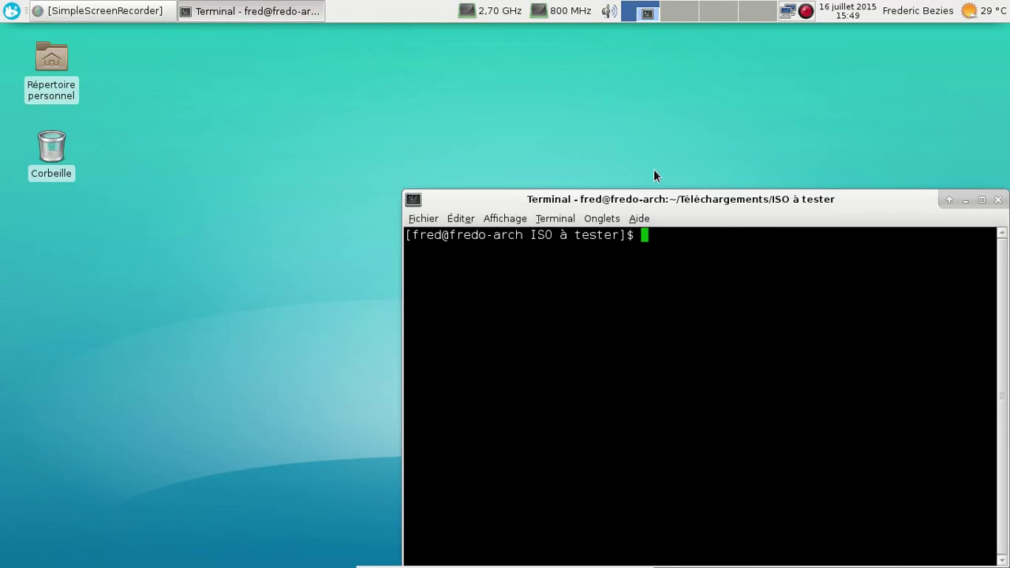
{"action": "left_click_drag", "start_coordinate": [668, 199], "coordinate": [506, 99]}
Link the two Enregistrement capture channels in the HDA NVidia audio mixer and minimise the mixer window.
{"action": "right_click", "coordinate": [612, 13]}
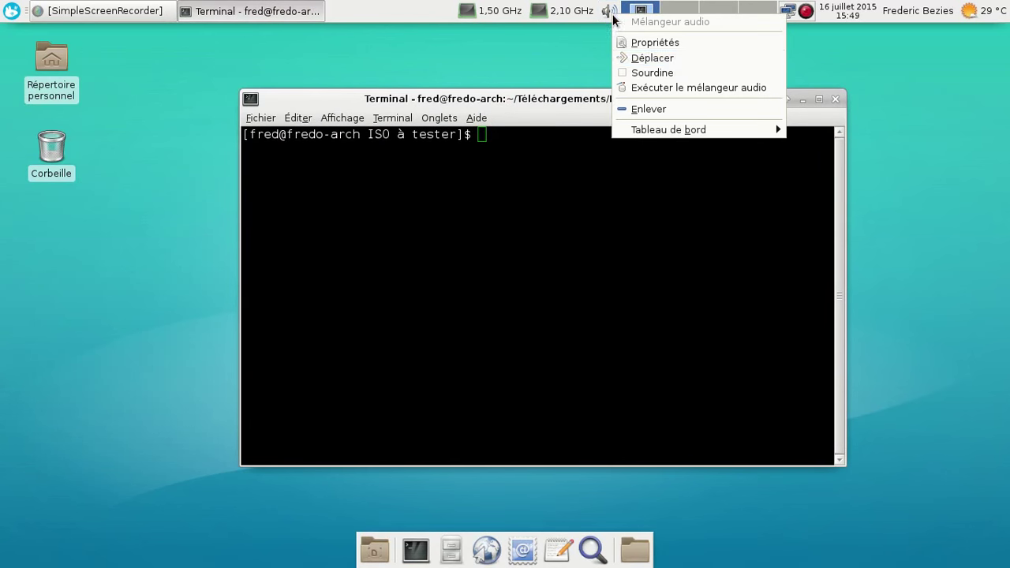
{"action": "left_click", "coordinate": [715, 88]}
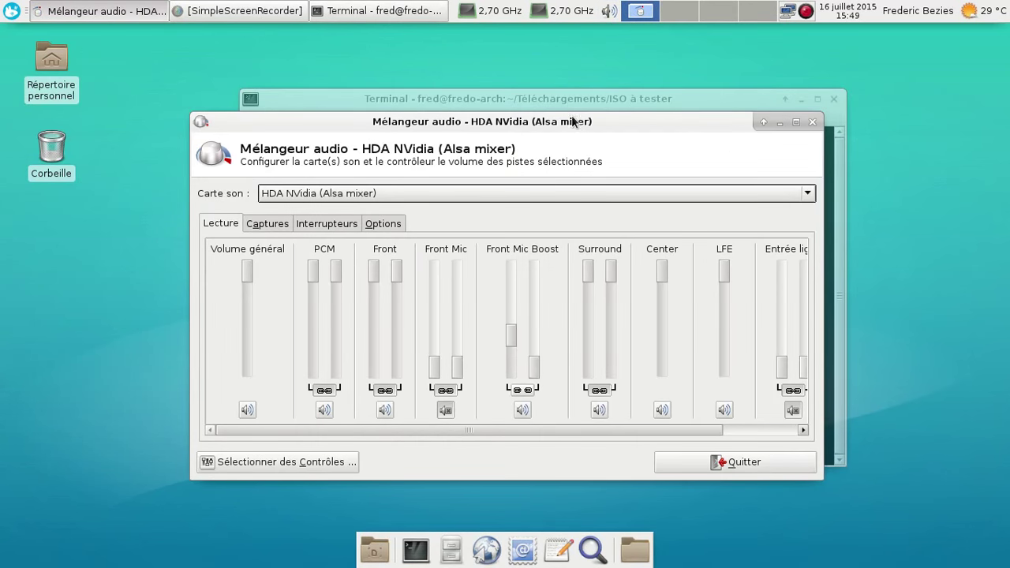
{"action": "left_click", "coordinate": [288, 224]}
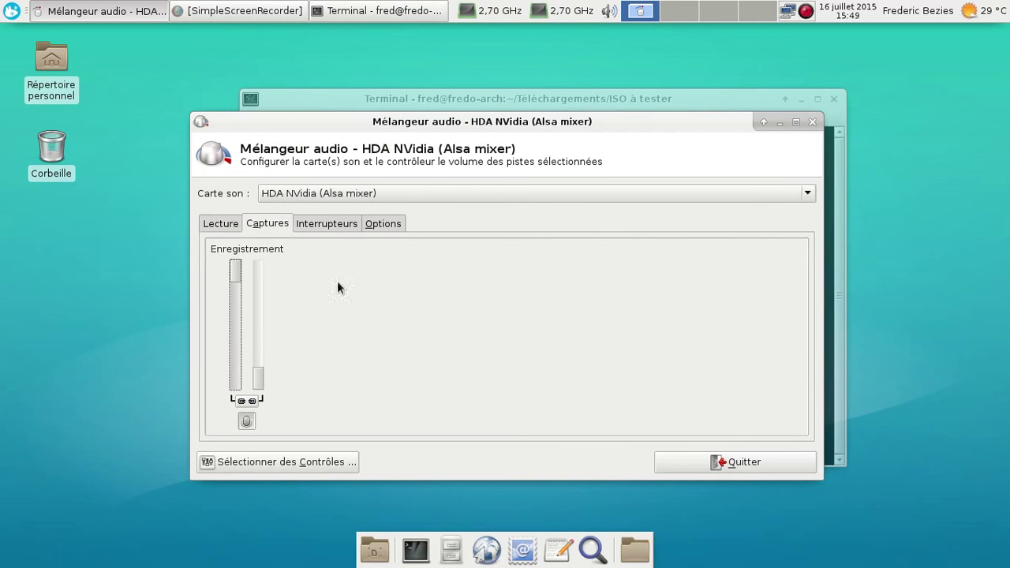
{"action": "left_click", "coordinate": [246, 402]}
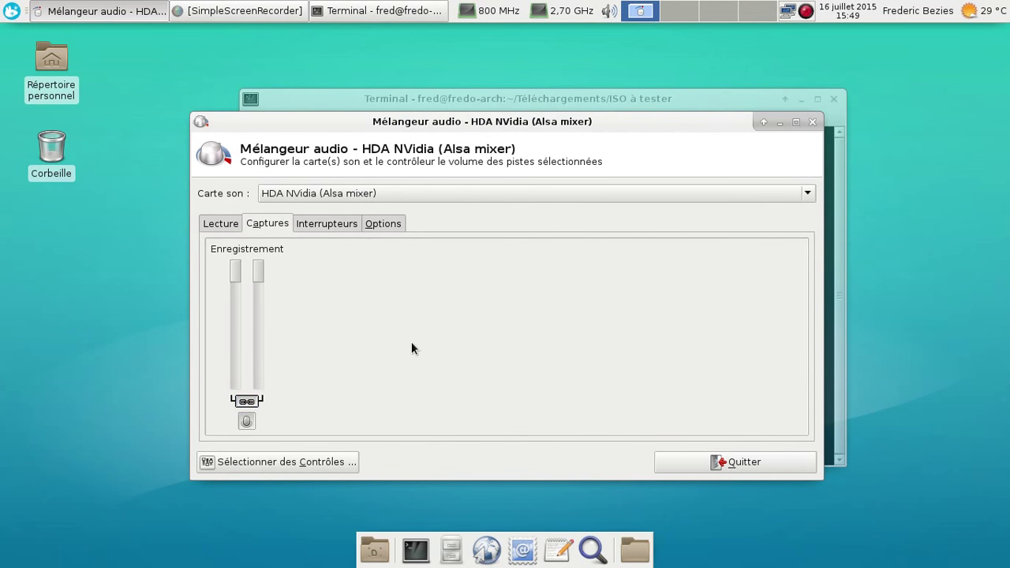
{"action": "left_click", "coordinate": [782, 122]}
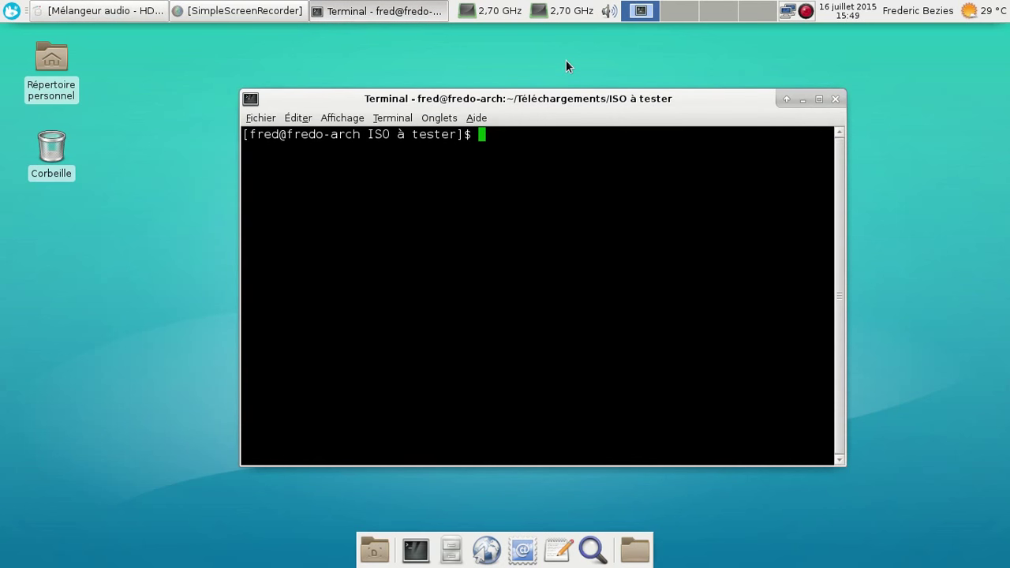
Create a 128G virtual disk named disk.img in qed format with qemu-img.
{"action": "type", "text": "qemu-img crea"}
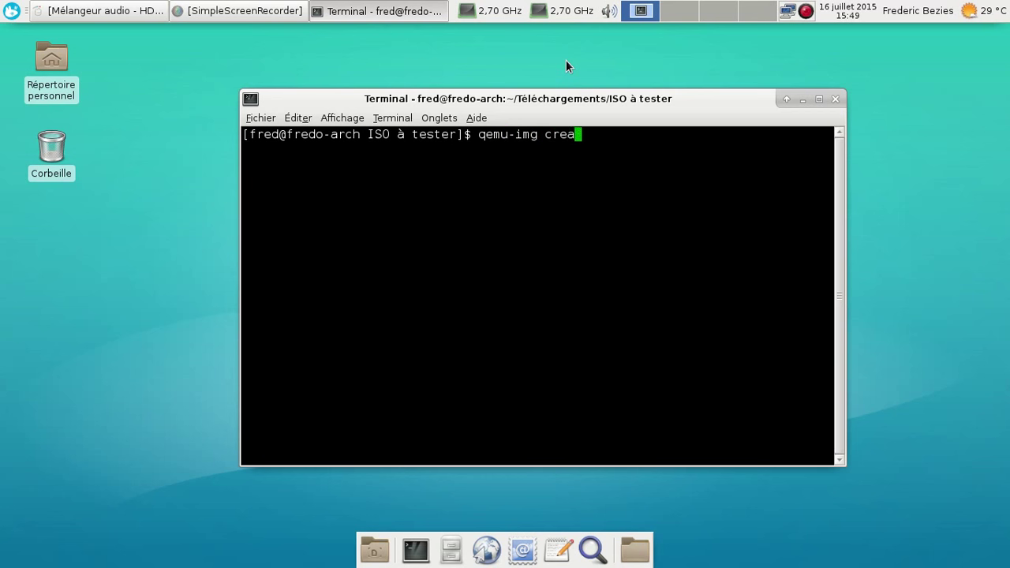
{"action": "type", "text": "te -f q"}
{"action": "key", "text": "BackSpace"}
{"action": "key", "text": "BackSpace"}
{"action": "type", "text": "qed diosk"}
{"action": "key", "text": "BackSpace"}
{"action": "key", "text": "BackSpace"}
{"action": "key", "text": "BackSpace"}
{"action": "type", "text": "sk.img "}
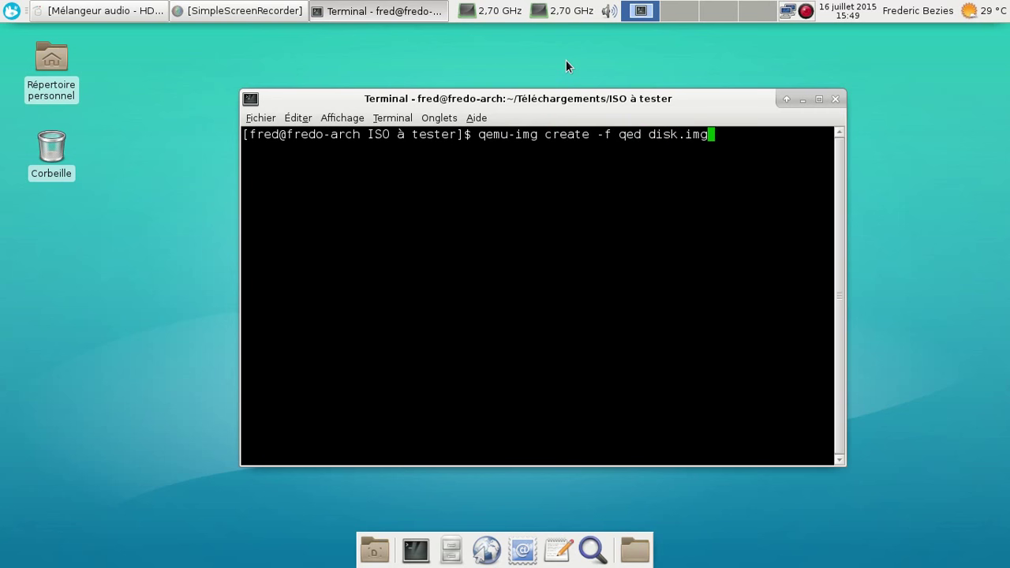
{"action": "type", "text": "128G"}
{"action": "key", "text": "Return"}
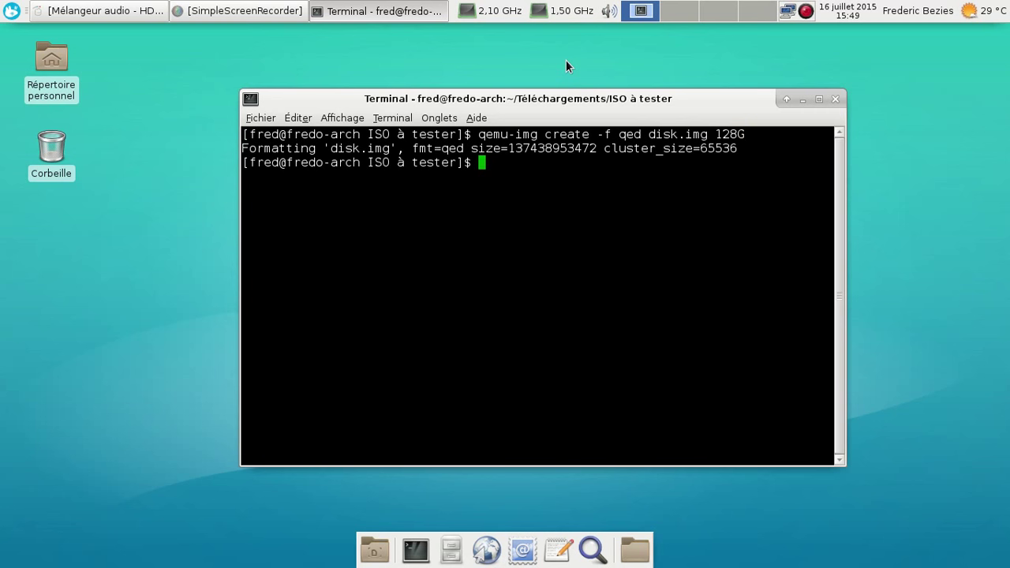
Run kvm64 in the background with disk.img as hda, tanglu-chromodoris-rc2-kde-live-amd64.hybrid.iso as cdrom, and boot order=cd.
{"action": "type", "text": "echo"}
{"action": "key", "text": "BackSpace"}
{"action": "key", "text": "BackSpace"}
{"action": "key", "text": "BackSpace"}
{"action": "key", "text": "BackSpace"}
{"action": "type", "text": "kvm64 -hda "}
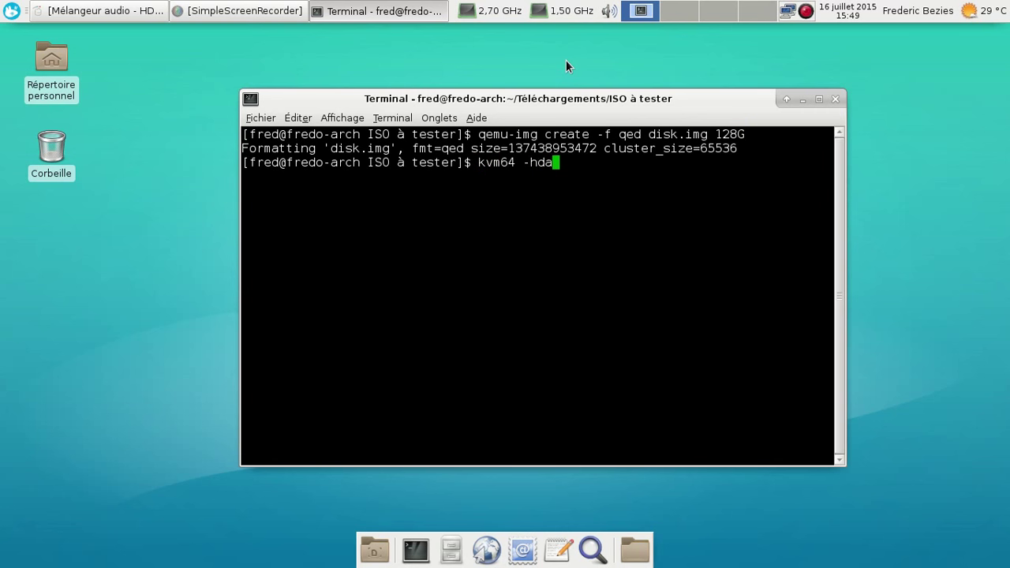
{"action": "type", "text": "disk.img -cdrpù"}
{"action": "key", "text": "BackSpace"}
{"action": "key", "text": "BackSpace"}
{"action": "key", "text": "BackSpace"}
{"action": "type", "text": "om t"}
{"action": "key", "text": "Tab"}
{"action": "type", "text": "-boot order="}
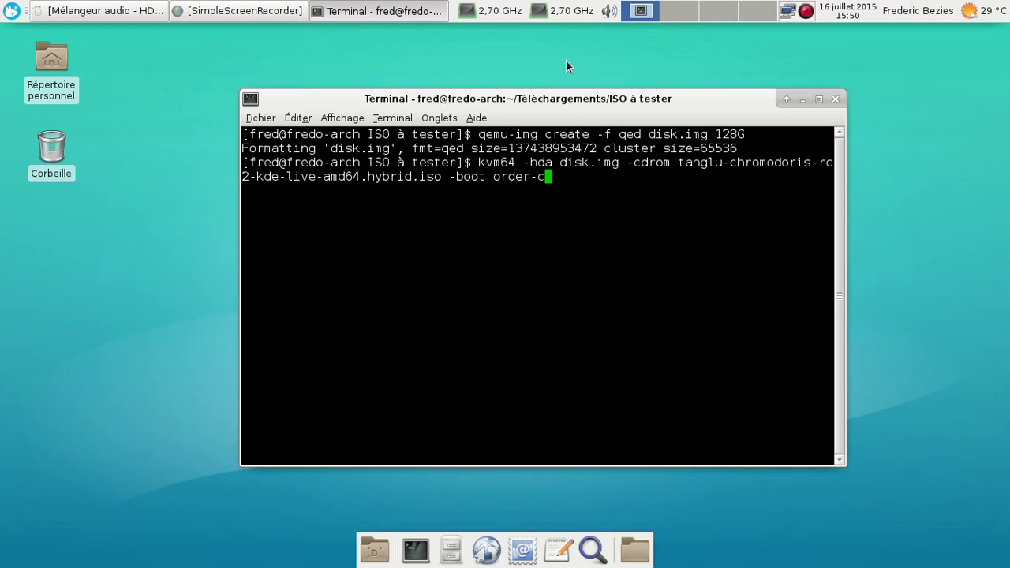
{"action": "type", "text": "cd &"}
{"action": "key", "text": "Return"}
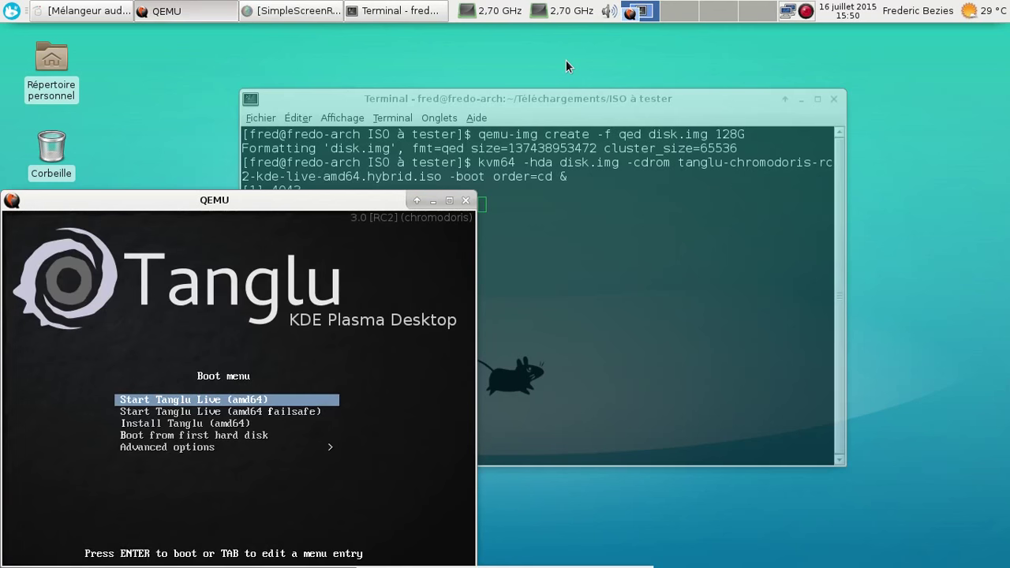
Move the QEMU window toward the upper middle of the desktop and boot the Start Tanglu Live (amd64) entry.
{"action": "left_click_drag", "start_coordinate": [265, 200], "coordinate": [462, 53]}
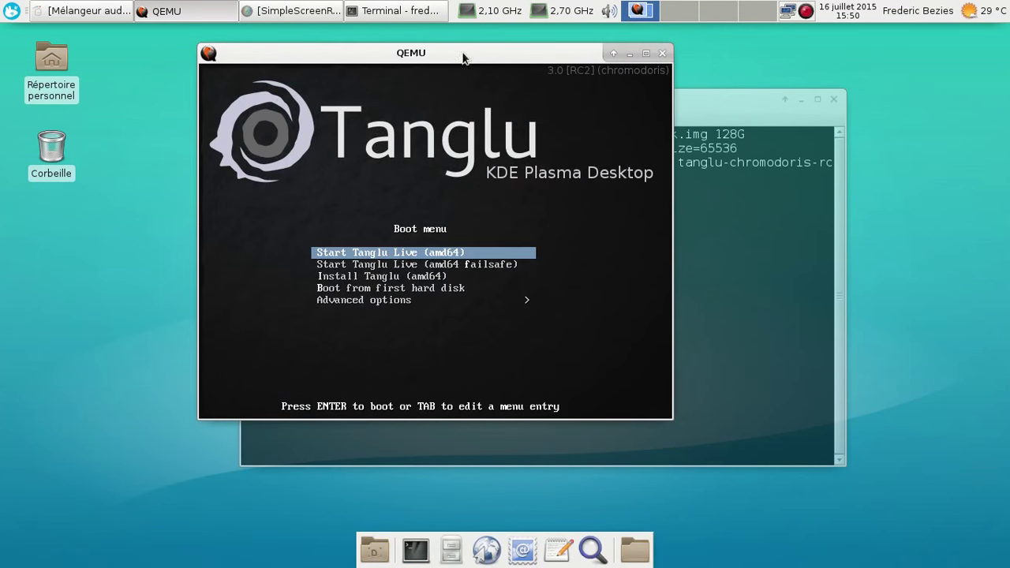
{"action": "key", "text": "Return"}
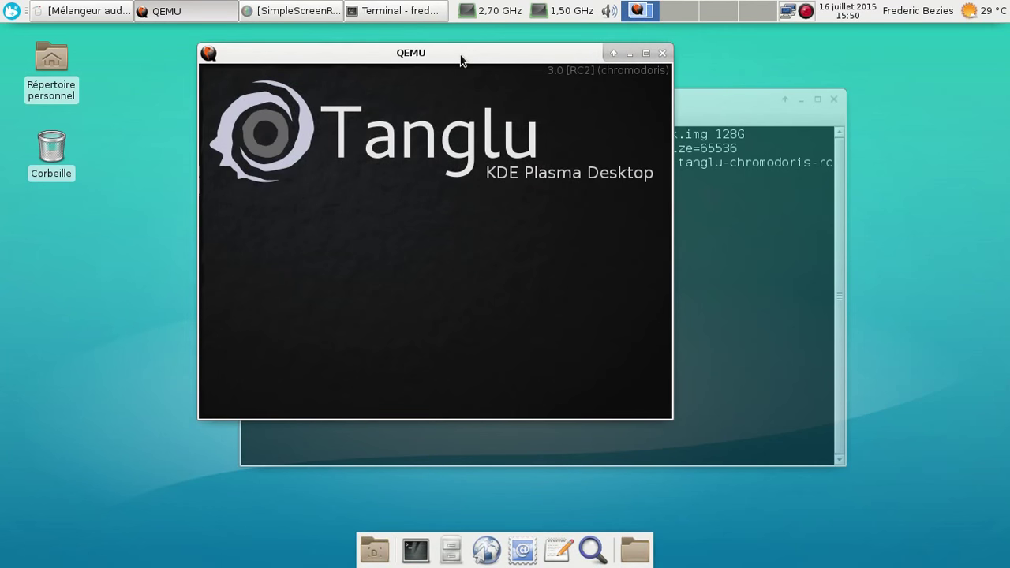
Check the capture channels in the host's HDA NVidia audio mixer and minimise it while the live system boots.
{"action": "left_click", "coordinate": [82, 11]}
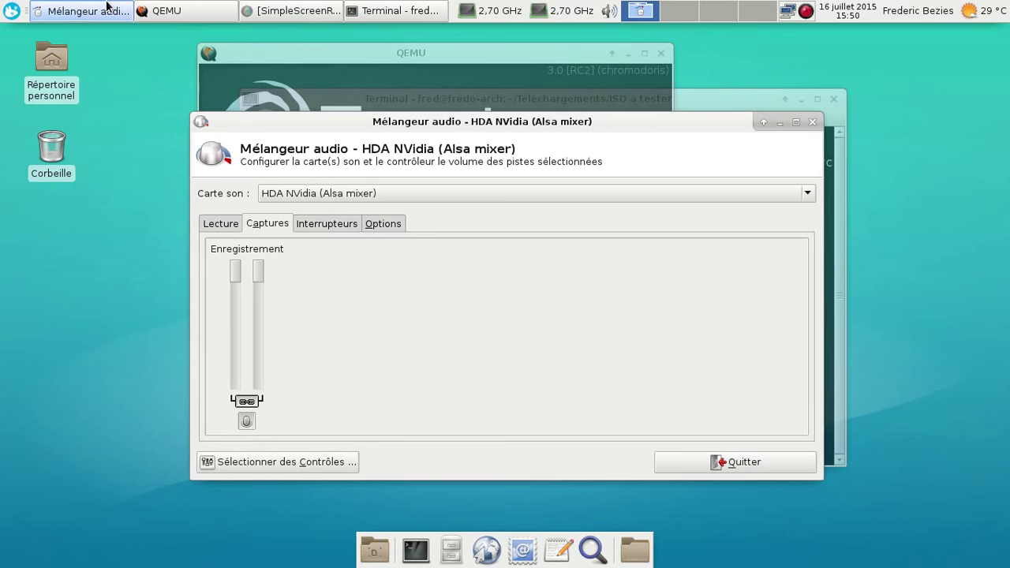
{"action": "left_click", "coordinate": [779, 121]}
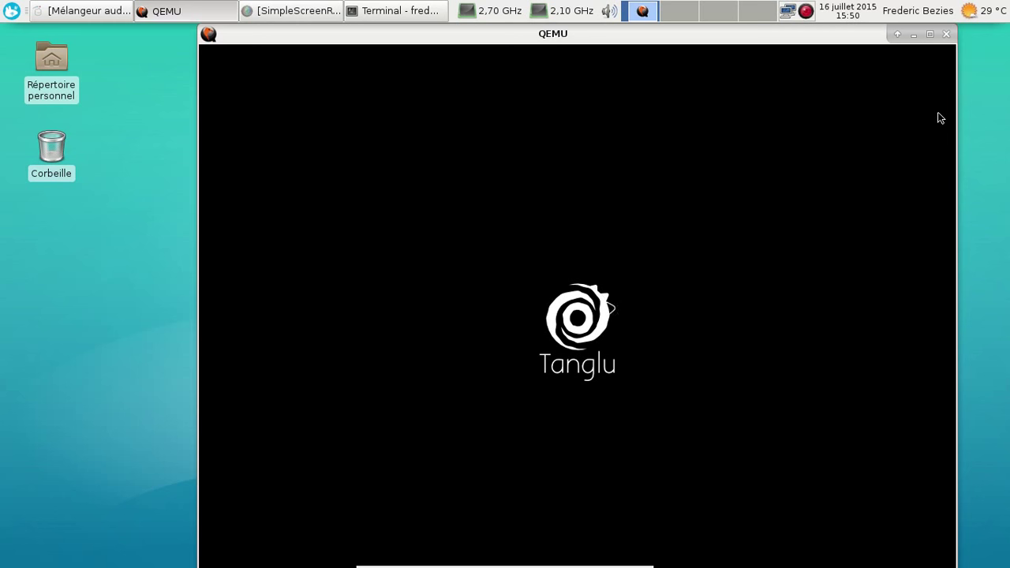
{"action": "right_click", "coordinate": [609, 11]}
{"action": "left_click", "coordinate": [67, 14]}
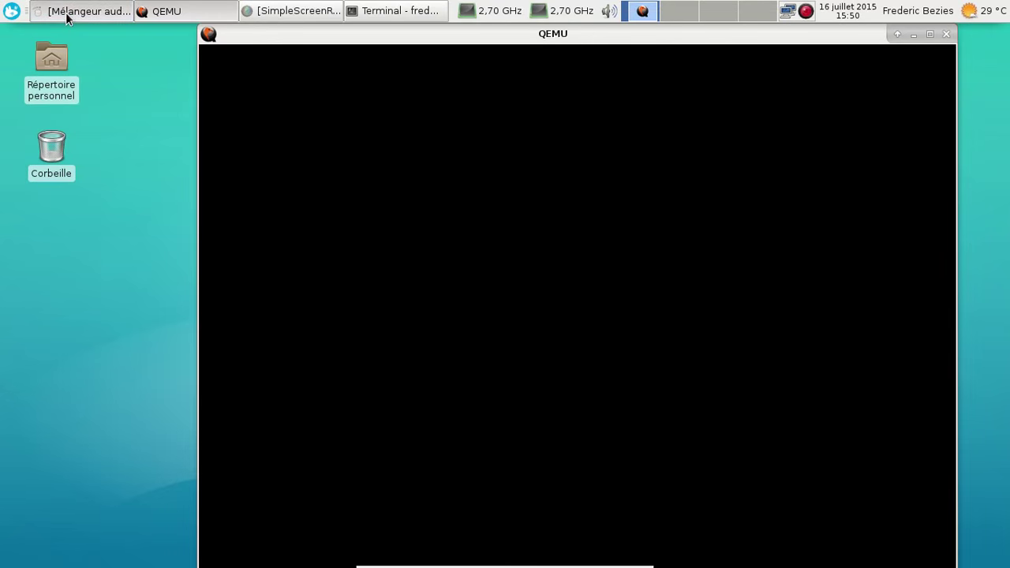
{"action": "left_click", "coordinate": [68, 14]}
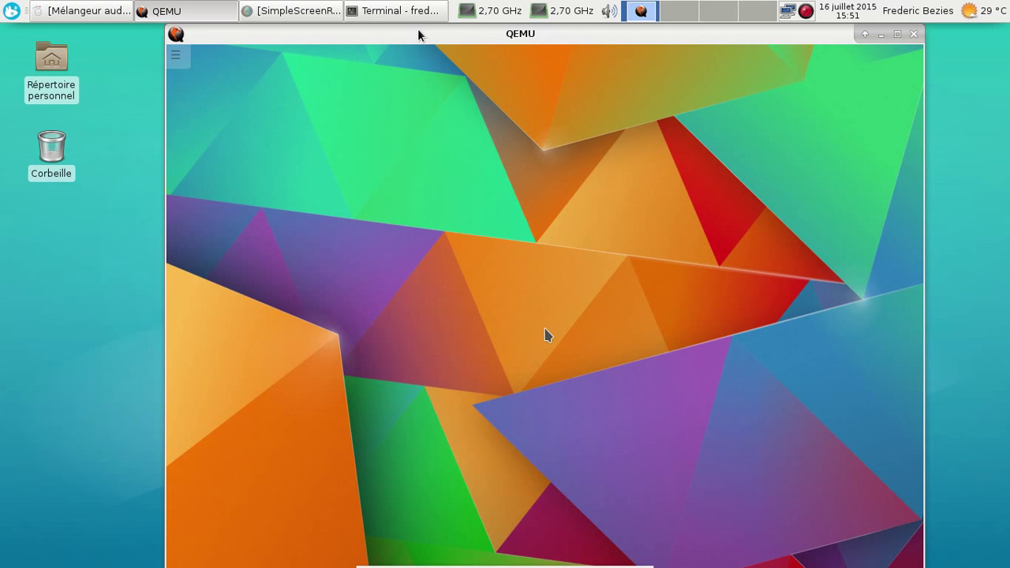
Launch Install Tanglu from the live desktop with QEMU in full screen, then return to windowed mode and give the virtual machine mouse control.
{"action": "key", "text": "ctrl+alt+f"}
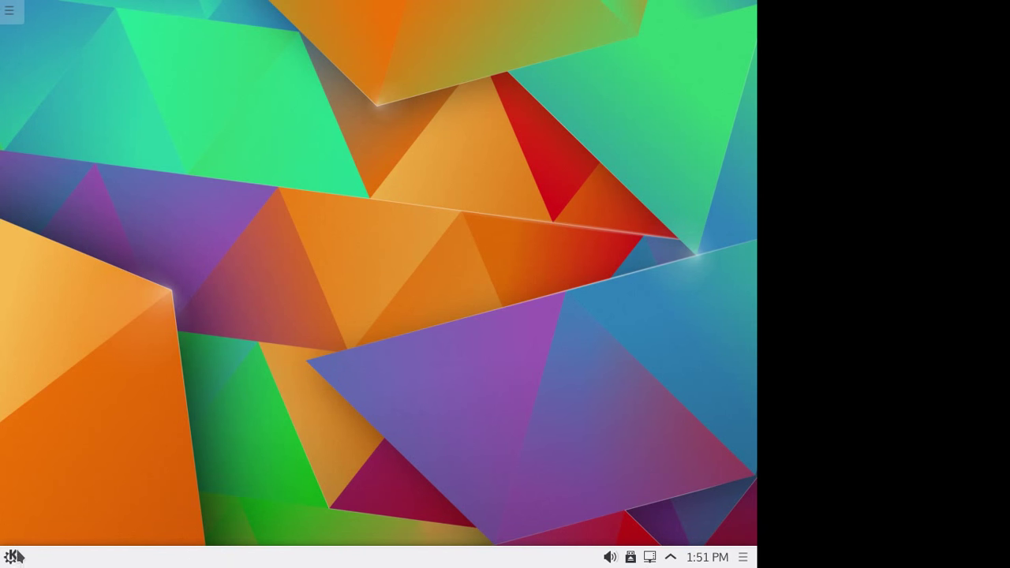
{"action": "left_click", "coordinate": [11, 557]}
{"action": "left_click", "coordinate": [163, 288]}
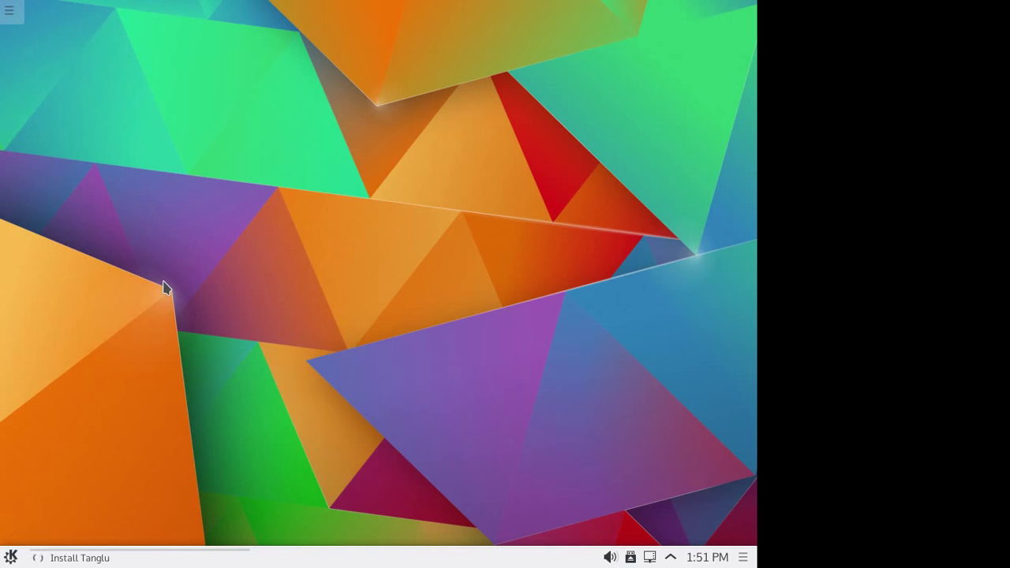
{"action": "key", "text": "ctrl+alt+f"}
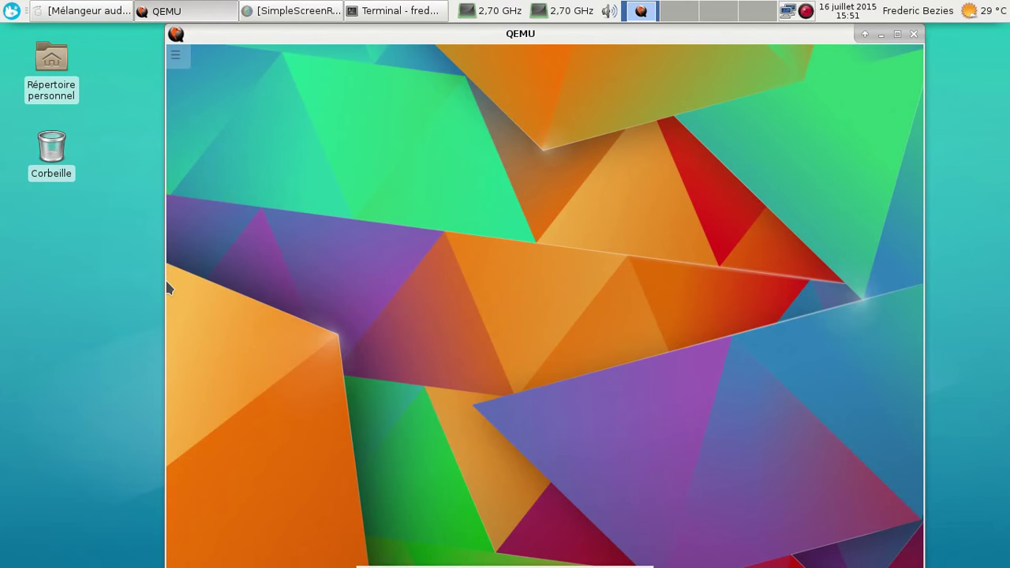
{"action": "left_click", "coordinate": [166, 283]}
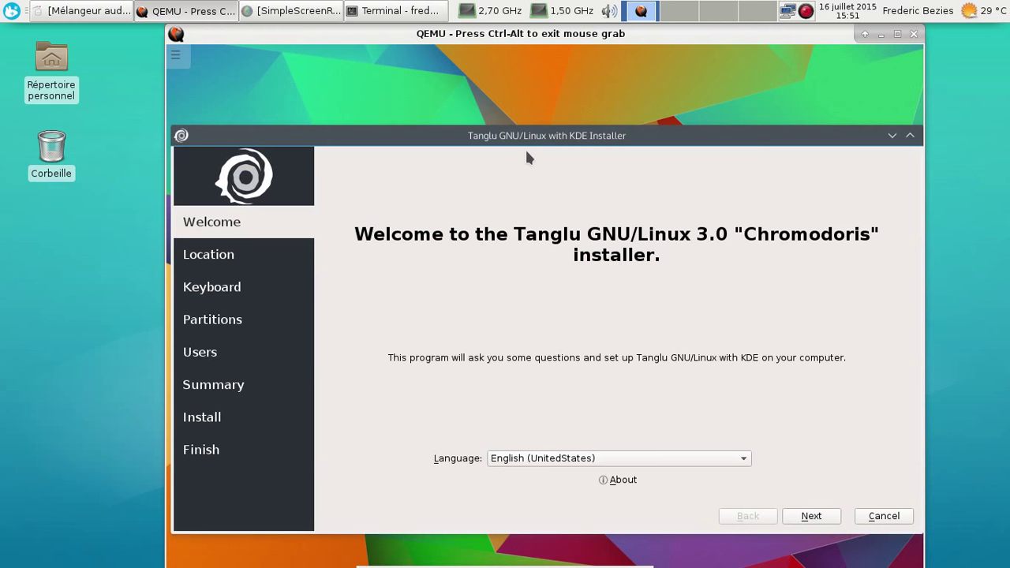
View the Calamares installer's About information, then set the language to French (France) and continue to the Localisation page.
{"action": "left_click", "coordinate": [620, 479]}
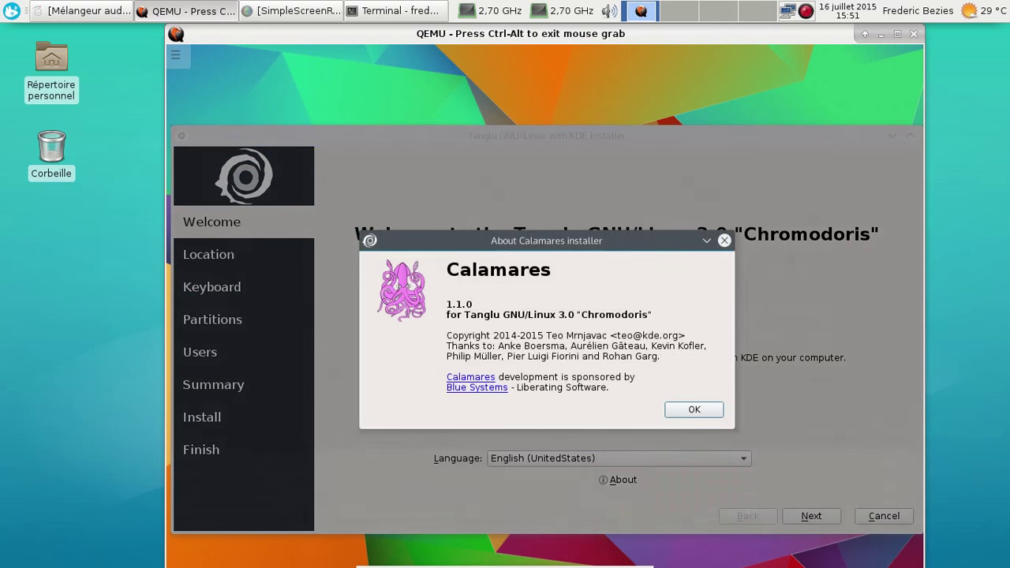
{"action": "left_click", "coordinate": [698, 408]}
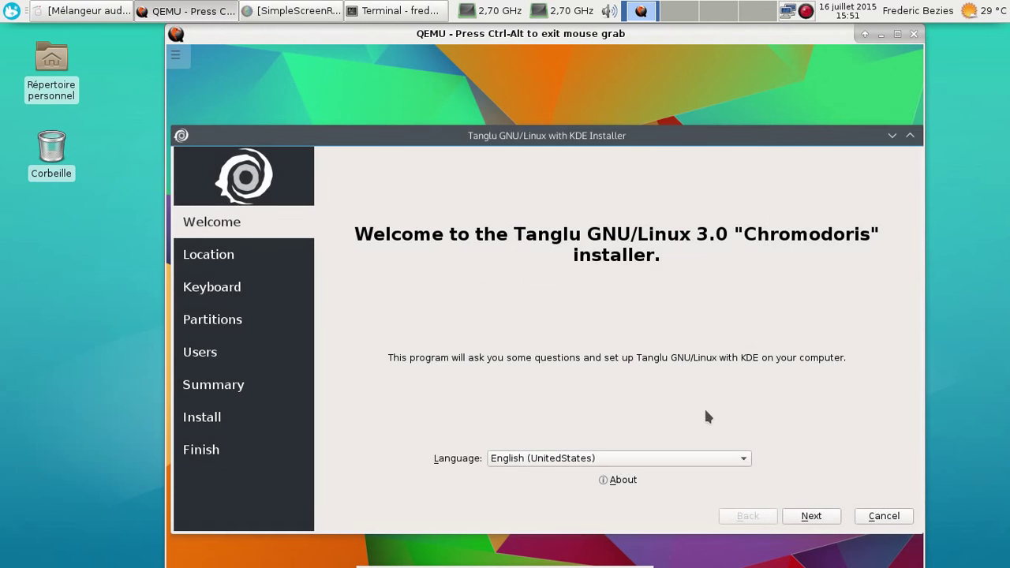
{"action": "left_click", "coordinate": [680, 458]}
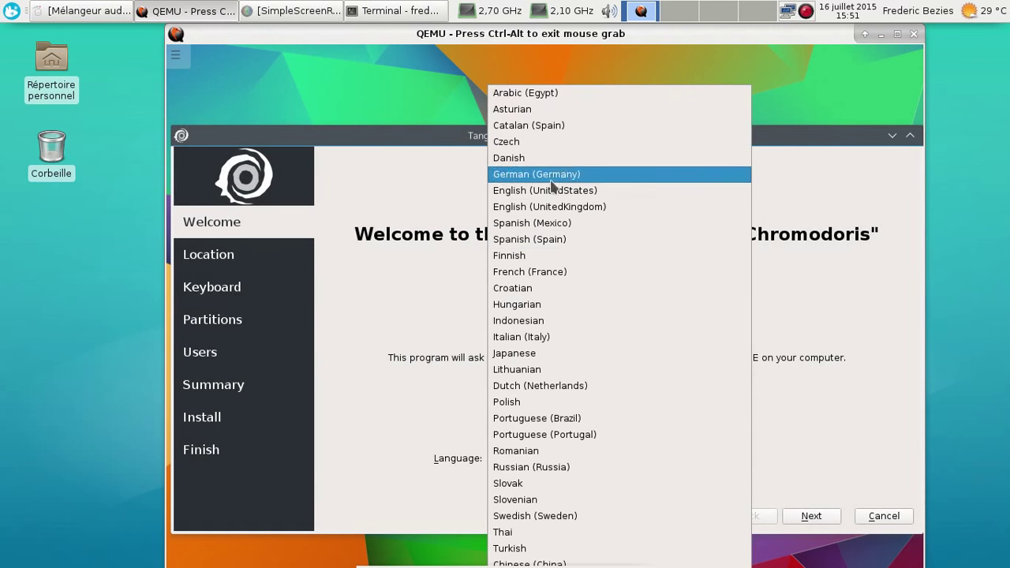
{"action": "left_click", "coordinate": [563, 280]}
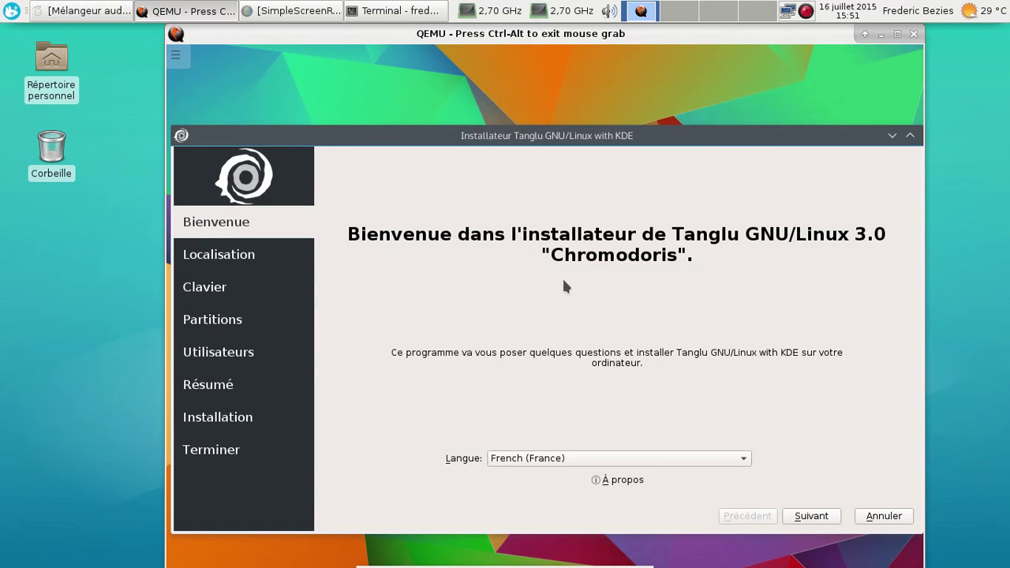
{"action": "left_click", "coordinate": [812, 519]}
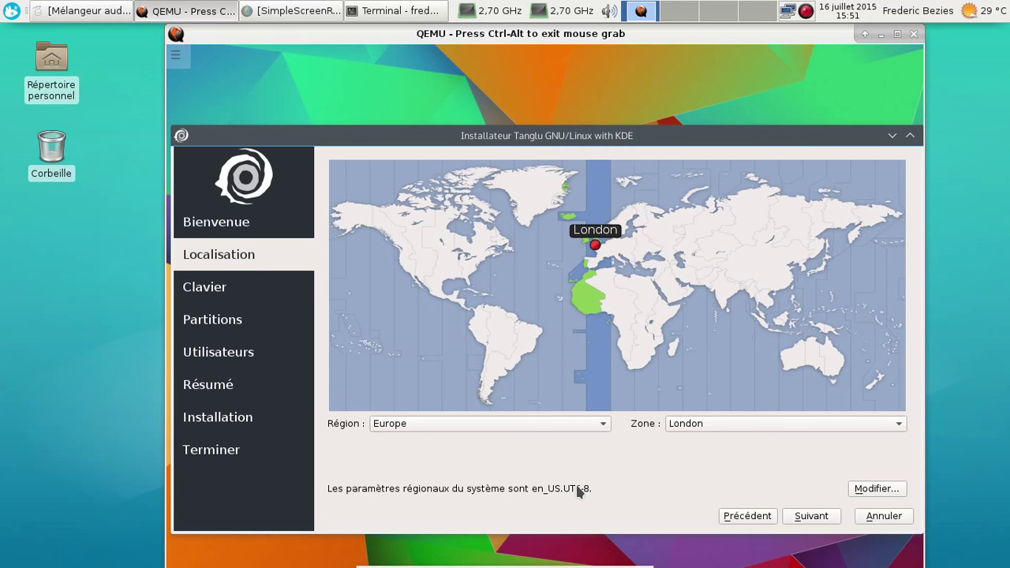
Try to replace the system locale en_US.UTF-8 with the blank entry directly above it in the regional settings list.
{"action": "left_click", "coordinate": [861, 491]}
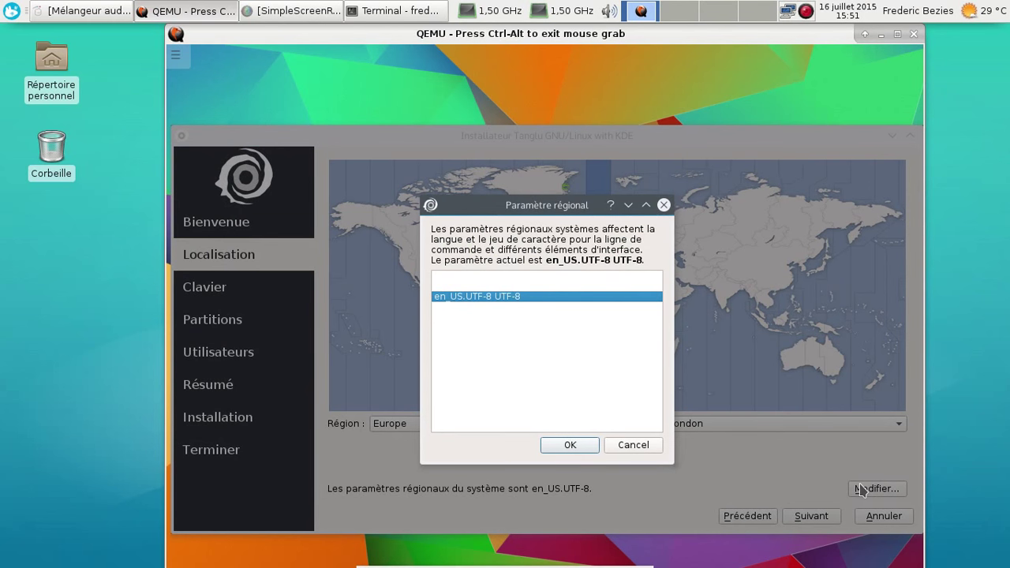
{"action": "key", "text": "Up"}
{"action": "key", "text": "Return"}
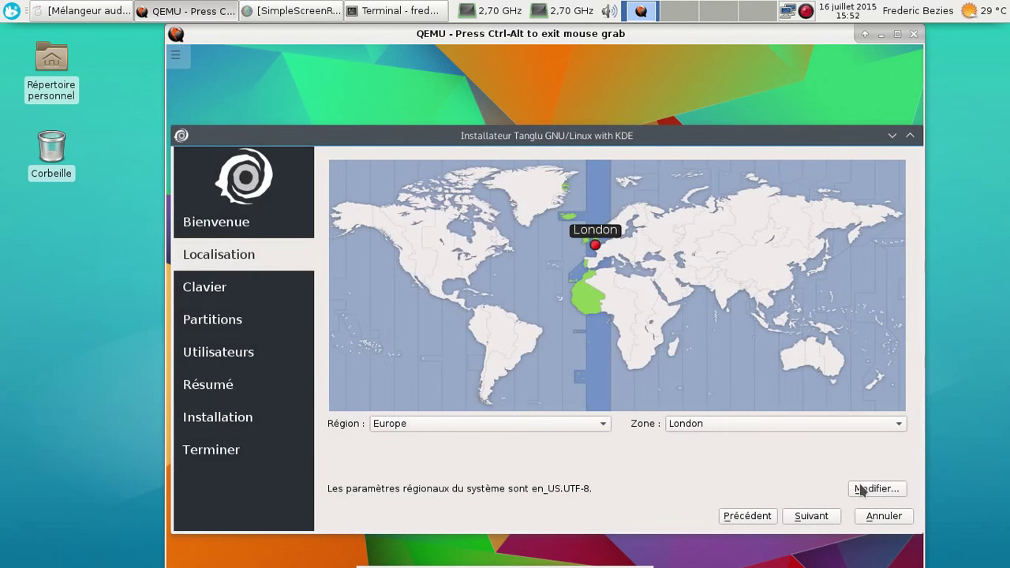
{"action": "left_click", "coordinate": [862, 490]}
{"action": "key", "text": "Up"}
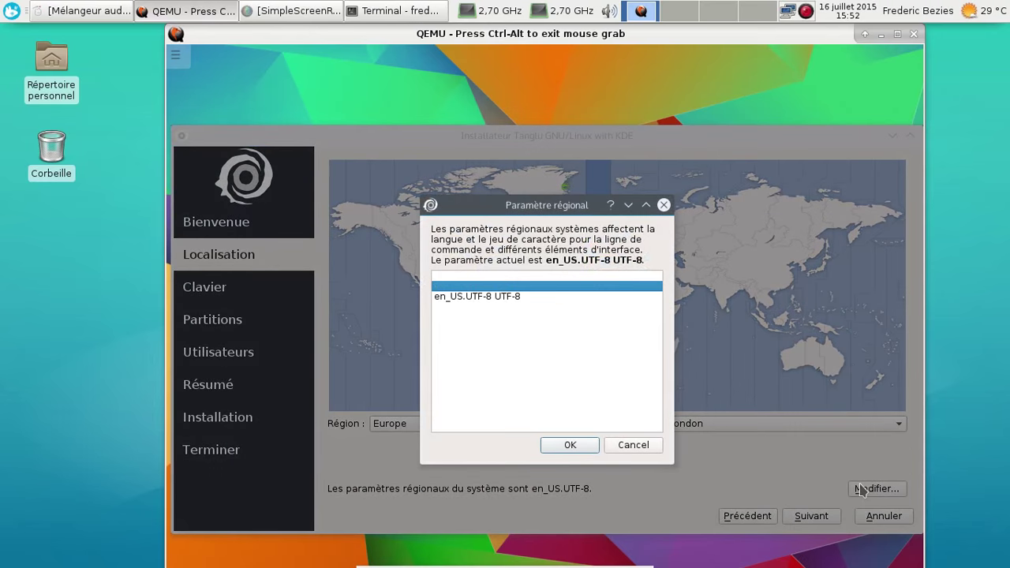
{"action": "key", "text": "Return"}
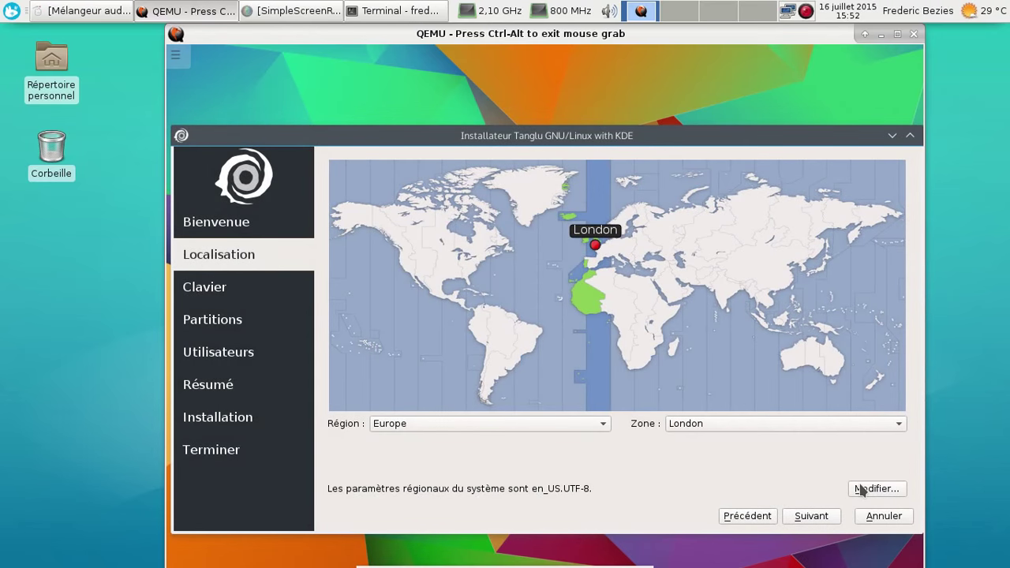
Set the time zone to Europe/Paris on the map and try applying the first blank entry in the regional settings list.
{"action": "left_click", "coordinate": [600, 254]}
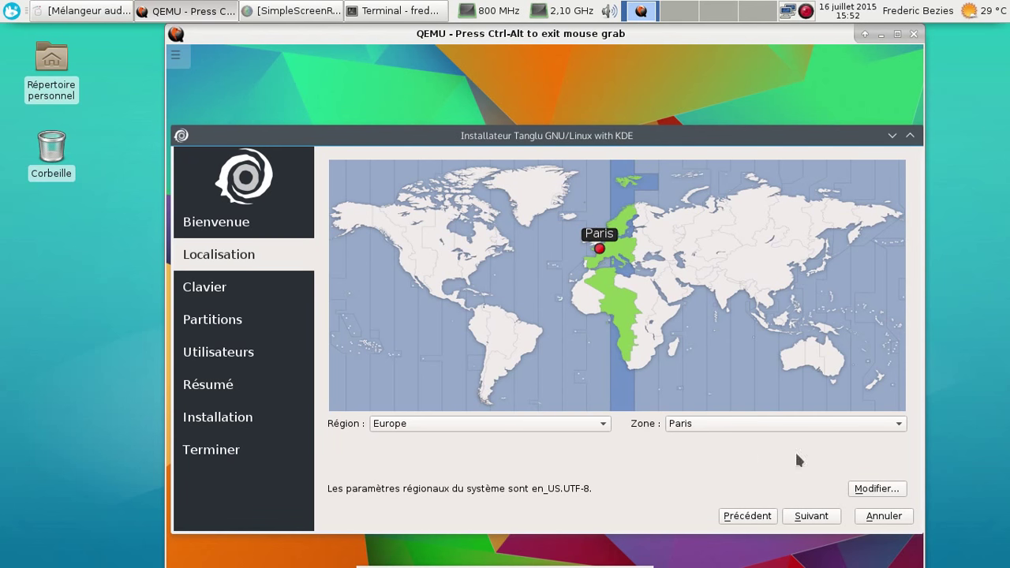
{"action": "left_click", "coordinate": [872, 490]}
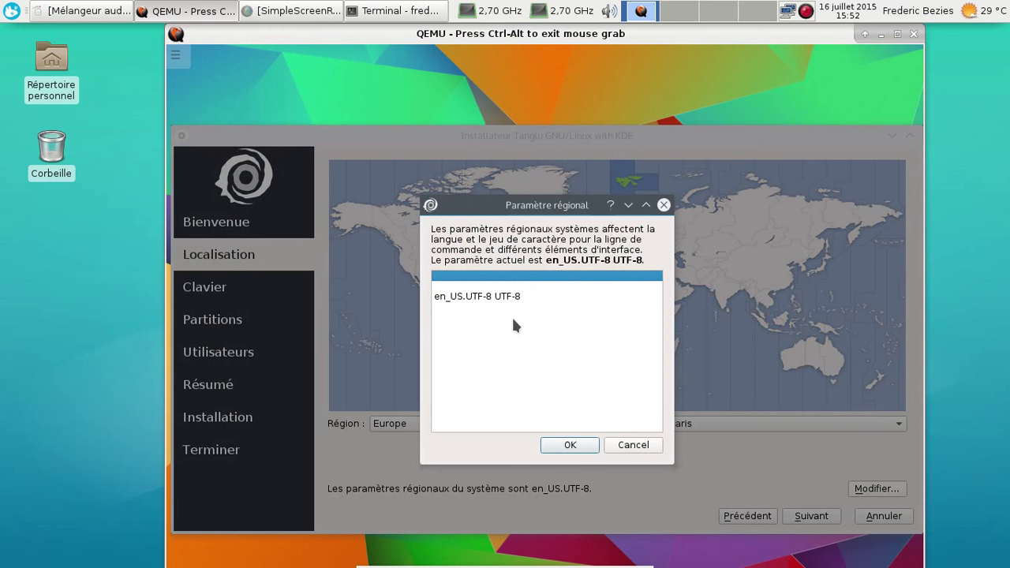
{"action": "key", "text": "Return"}
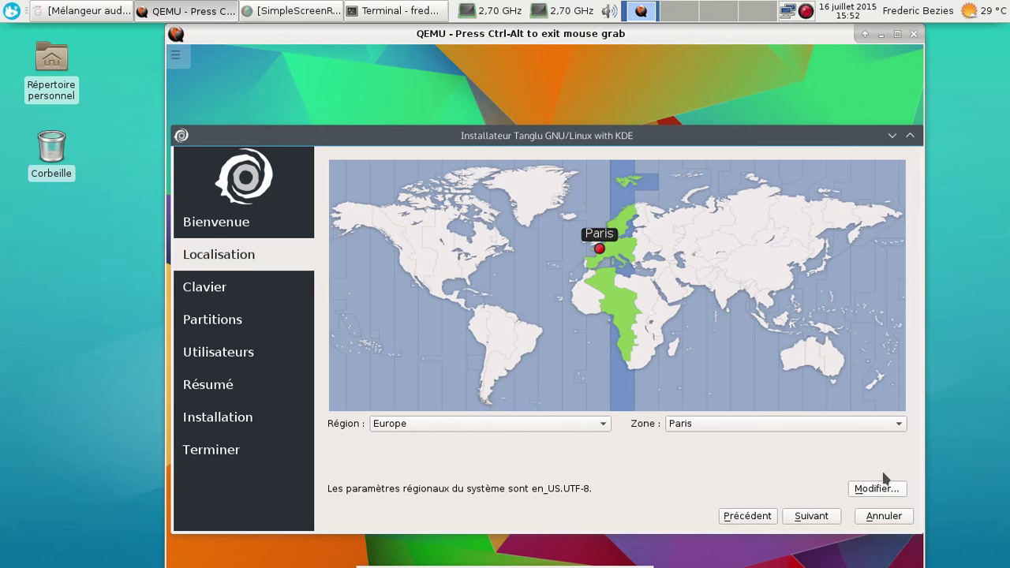
Abandon the Tanglu installation, release the mouse from the virtual machine and close the QEMU window.
{"action": "left_click", "coordinate": [871, 516]}
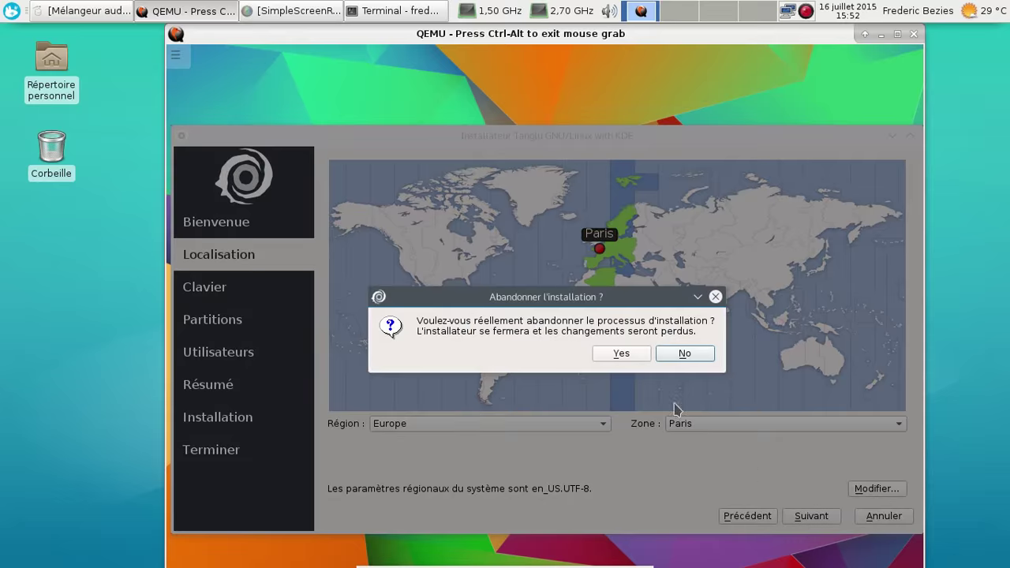
{"action": "left_click", "coordinate": [643, 355]}
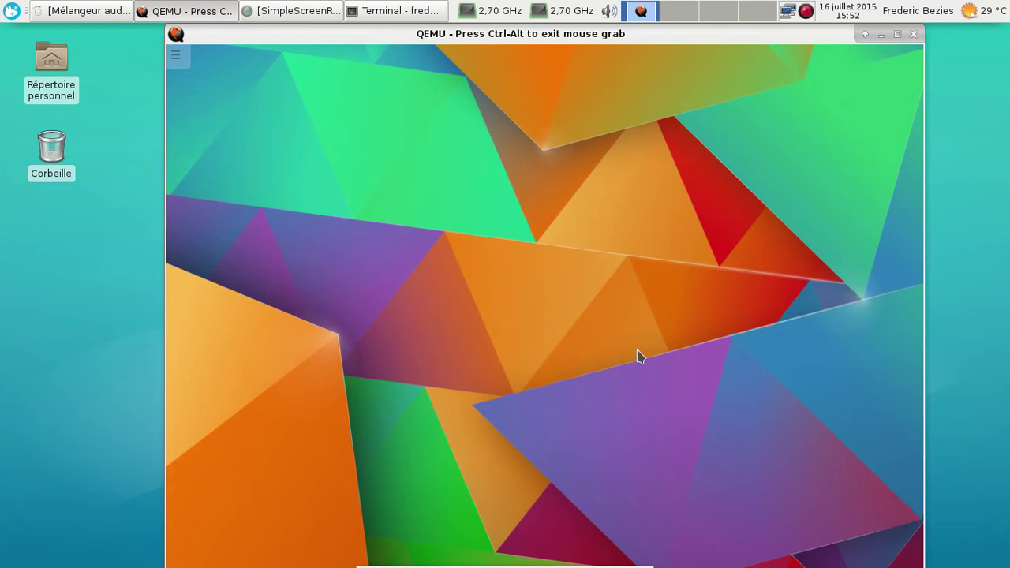
{"action": "key", "text": "ctrl+alt"}
{"action": "left_click", "coordinate": [914, 35]}
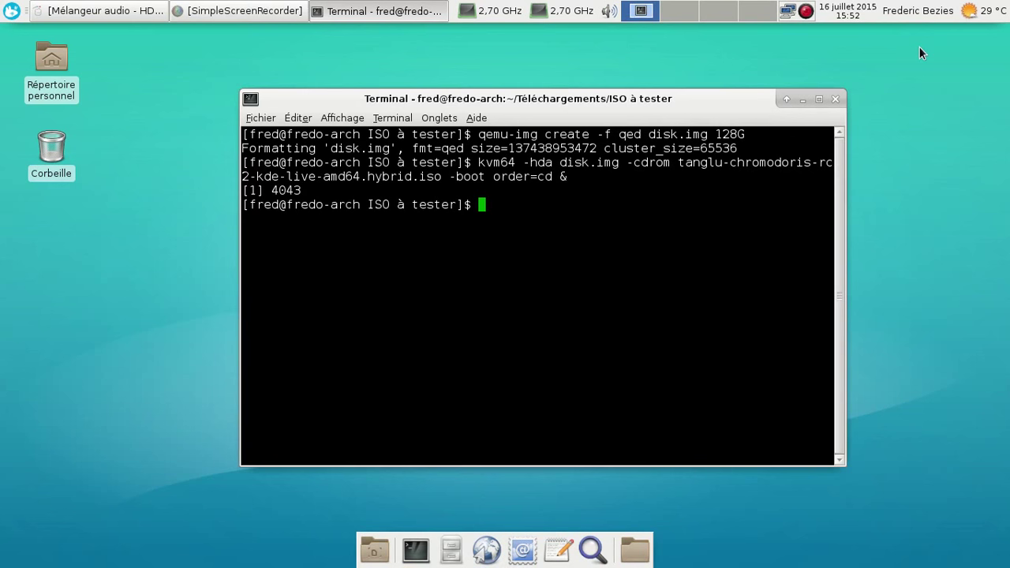
Open the SimpleScreenRecorder recording options on the host.
{"action": "left_click", "coordinate": [805, 10]}
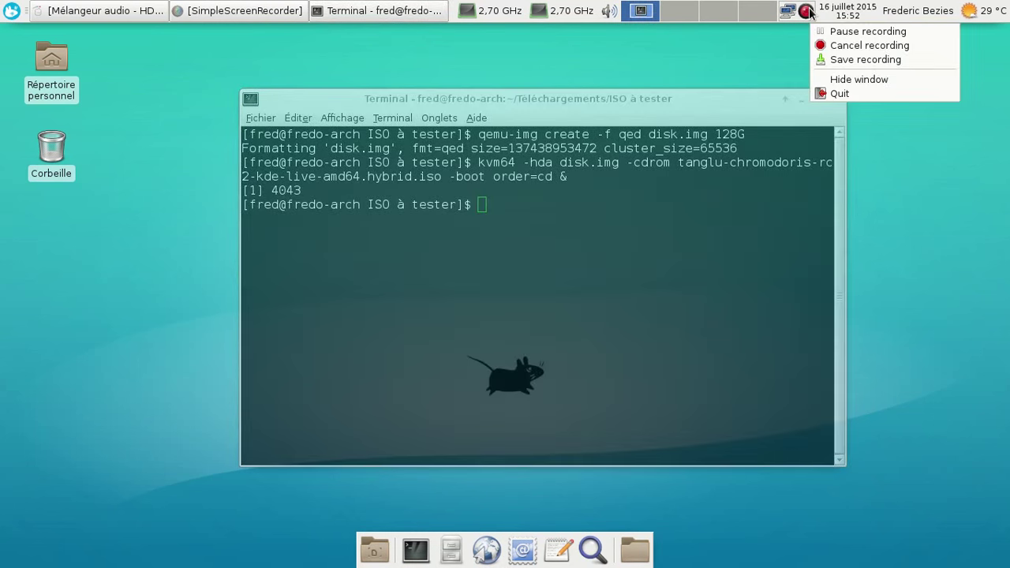